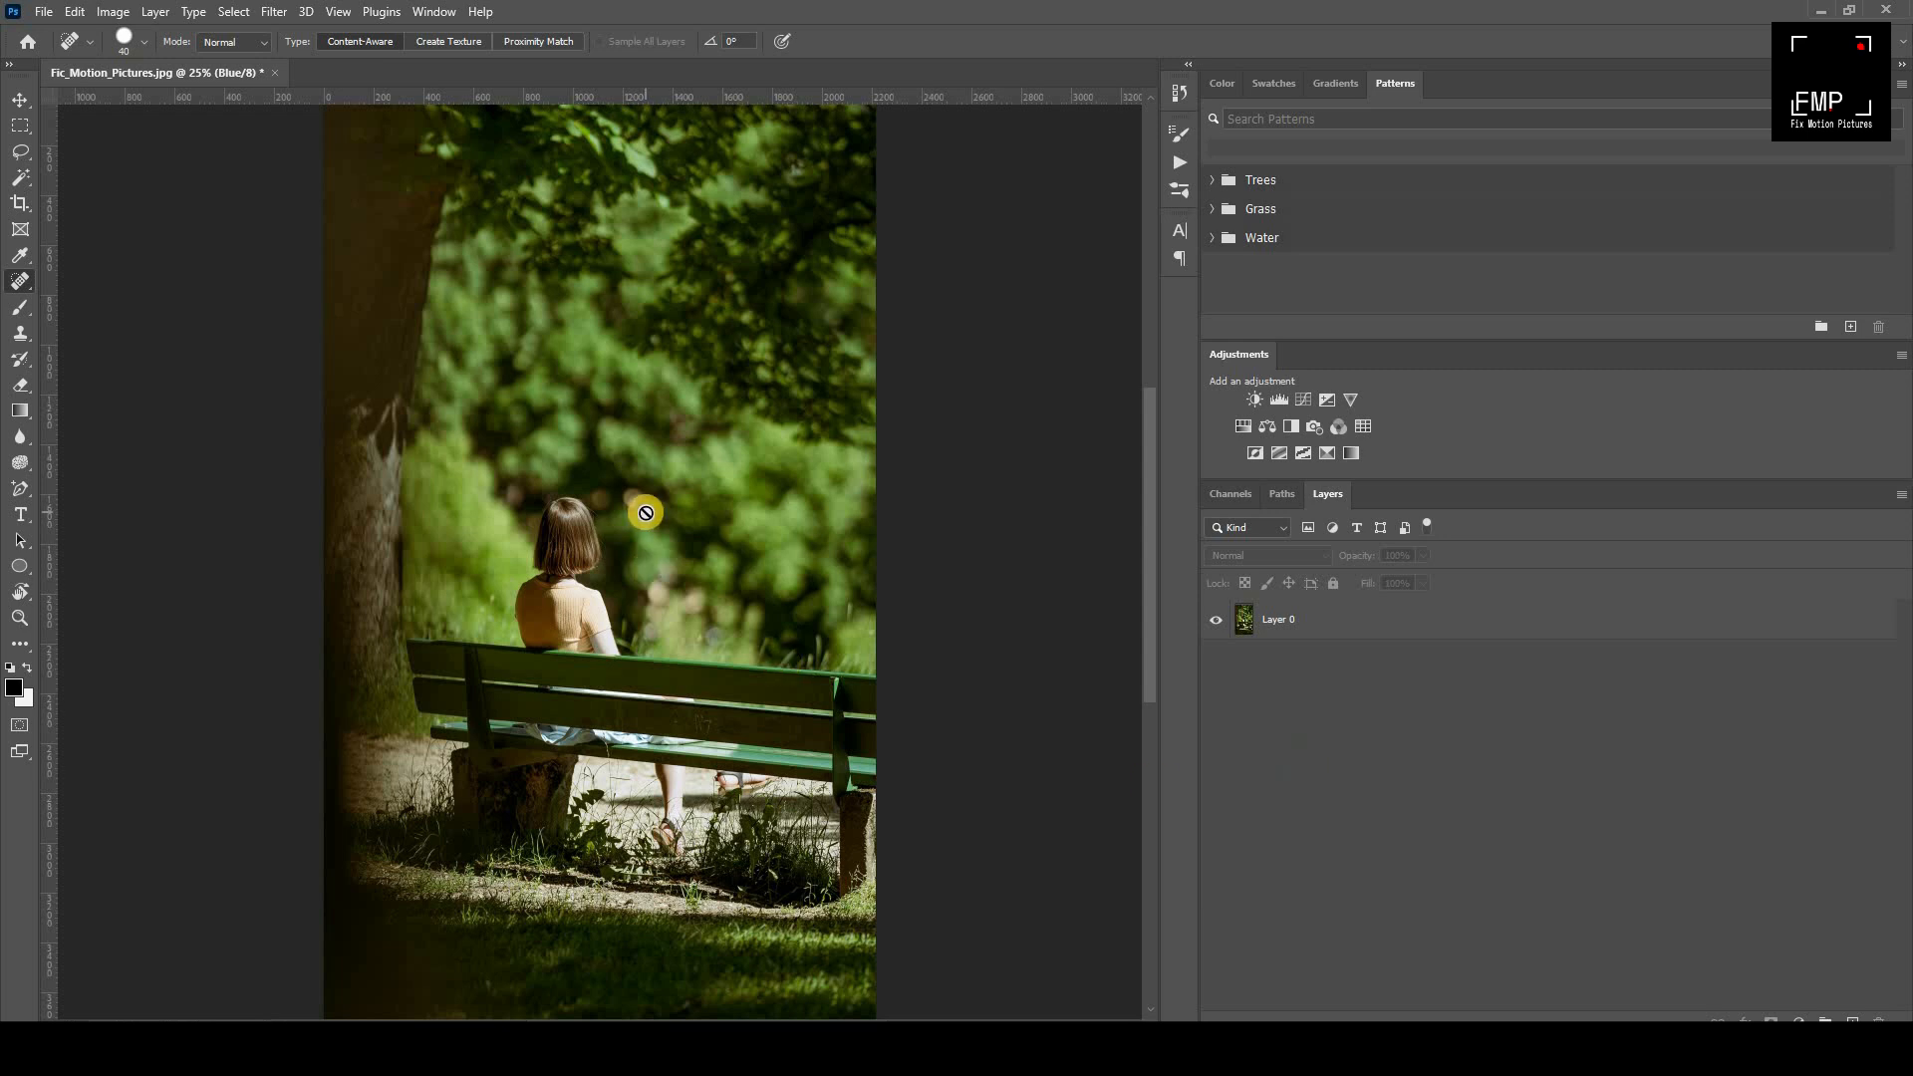
Step: Inspect the photo's red, green and blue channels individually, and turn the visibility of all channels back on
{"action": "left_click", "coordinate": [1331, 627]}
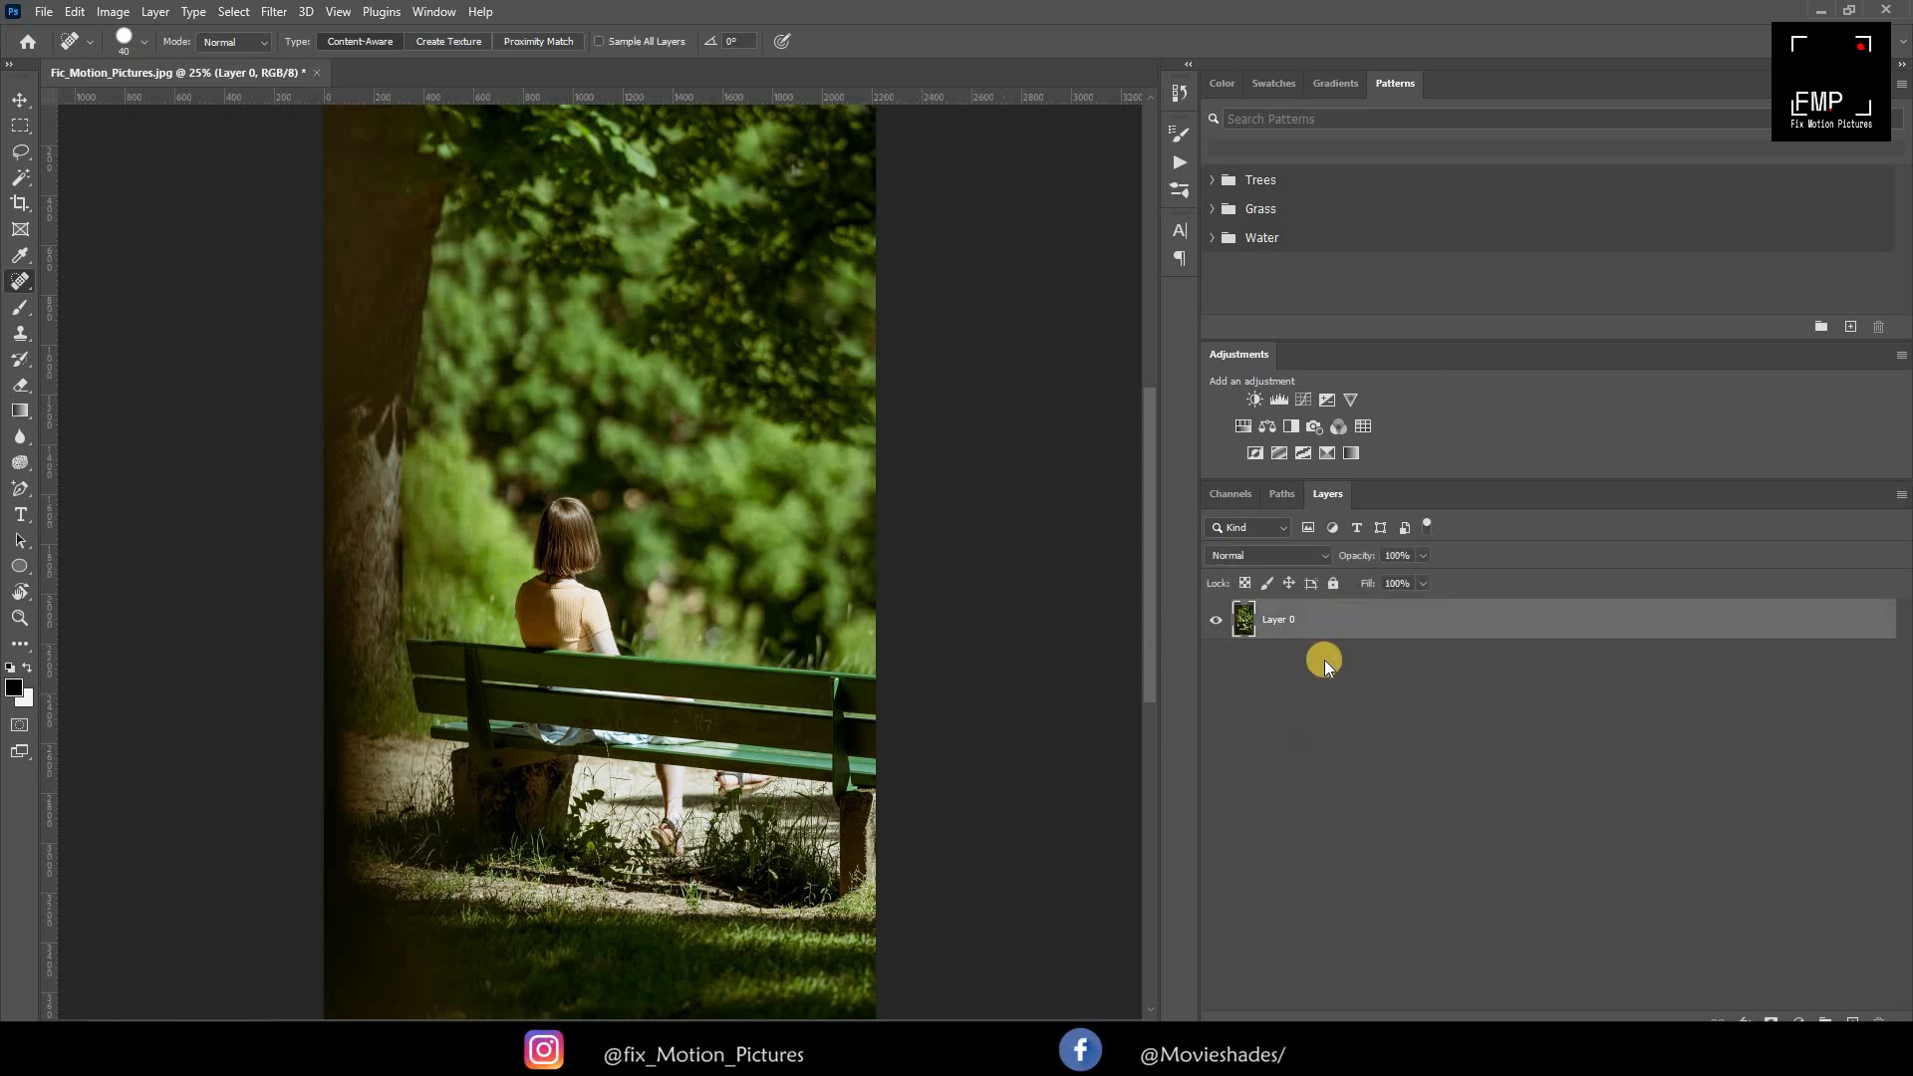
{"action": "left_click", "coordinate": [1236, 494]}
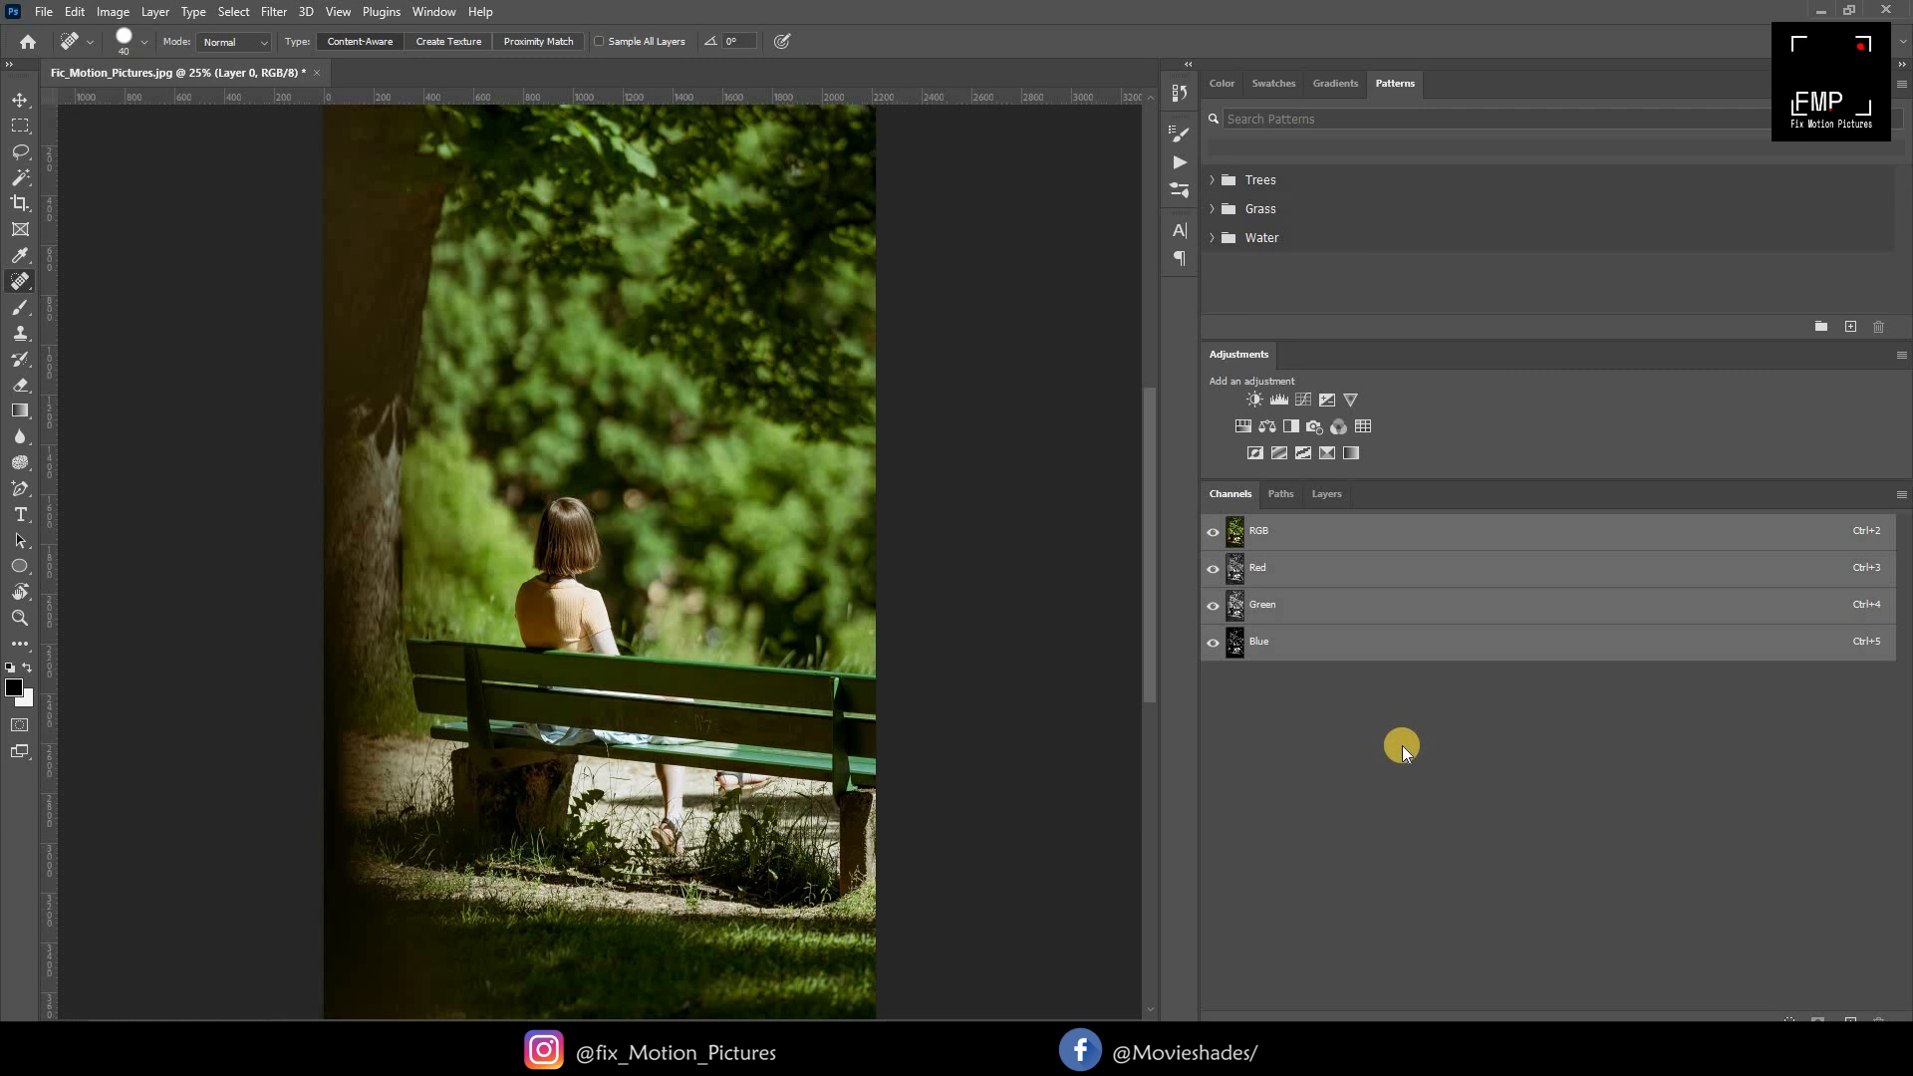
{"action": "left_click", "coordinate": [1435, 575]}
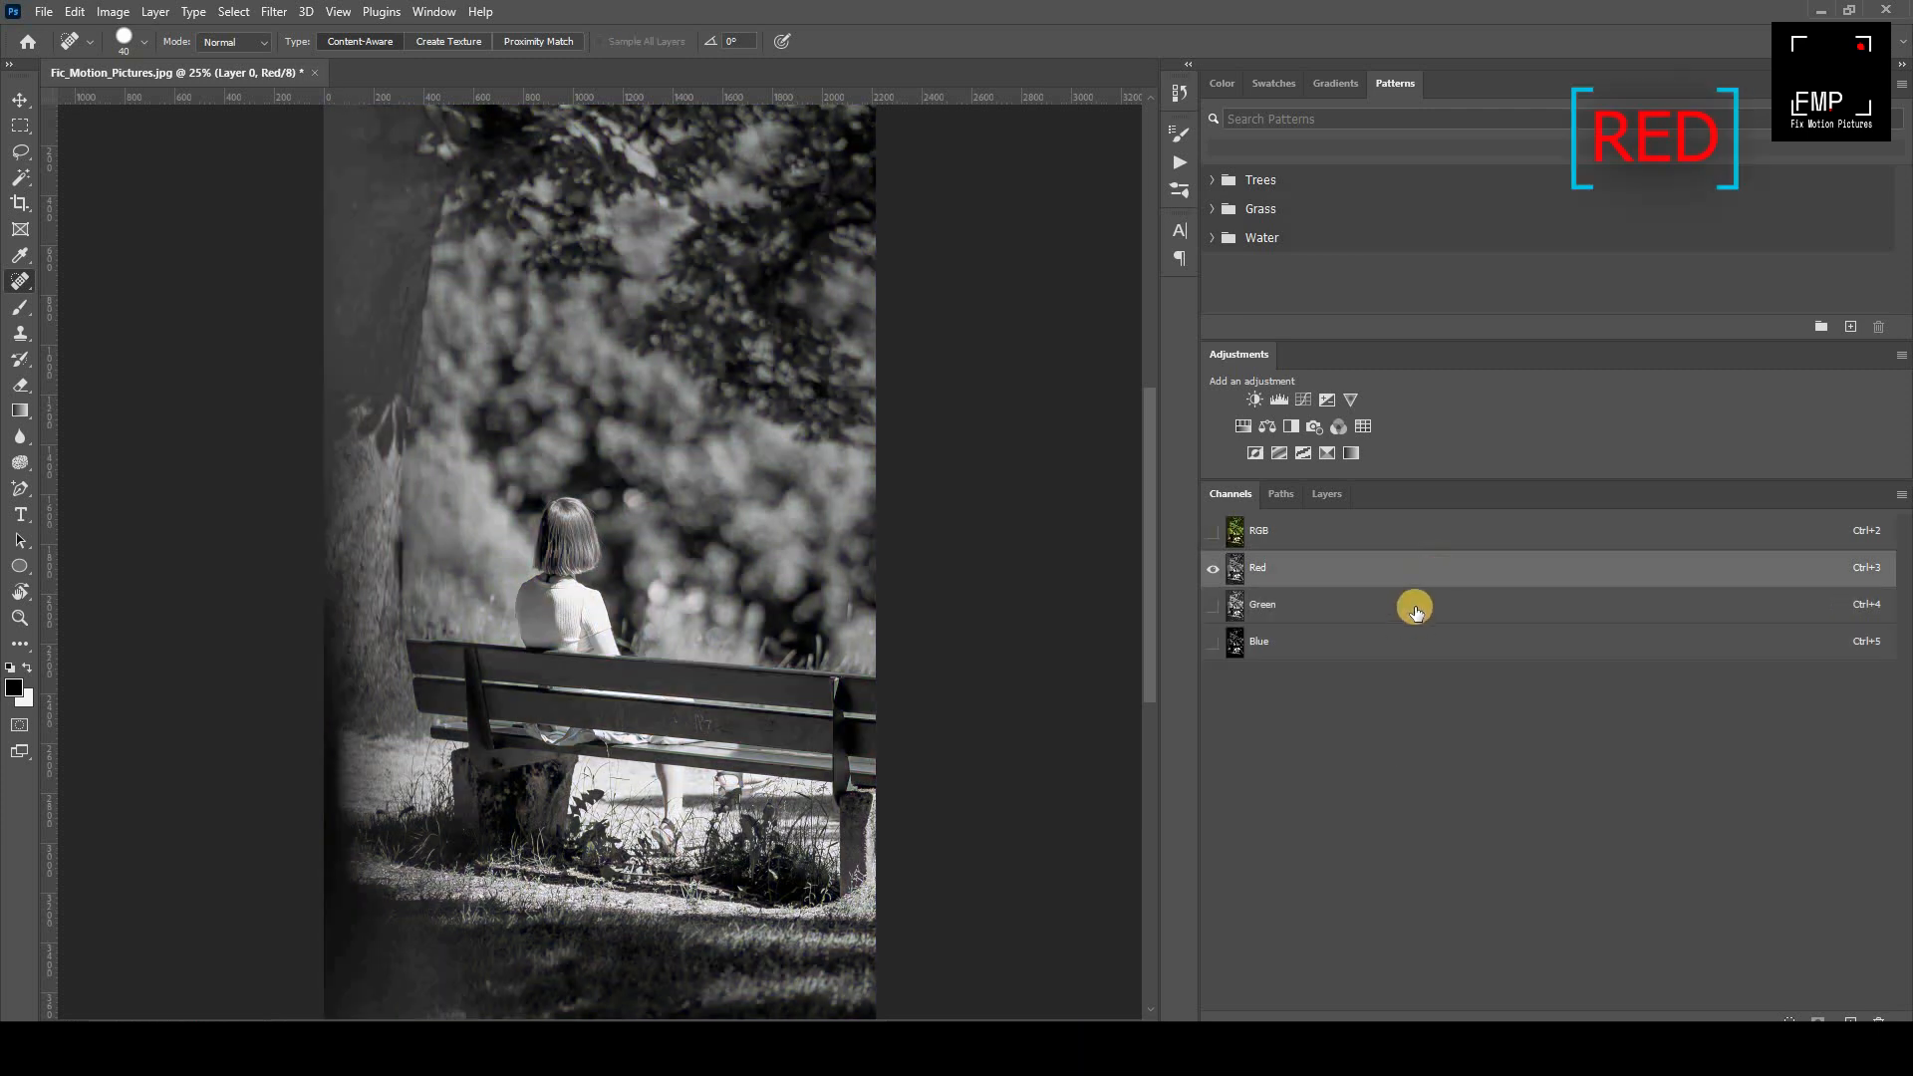
{"action": "left_click", "coordinate": [1416, 611]}
{"action": "left_click", "coordinate": [1395, 638]}
{"action": "left_click", "coordinate": [1406, 604]}
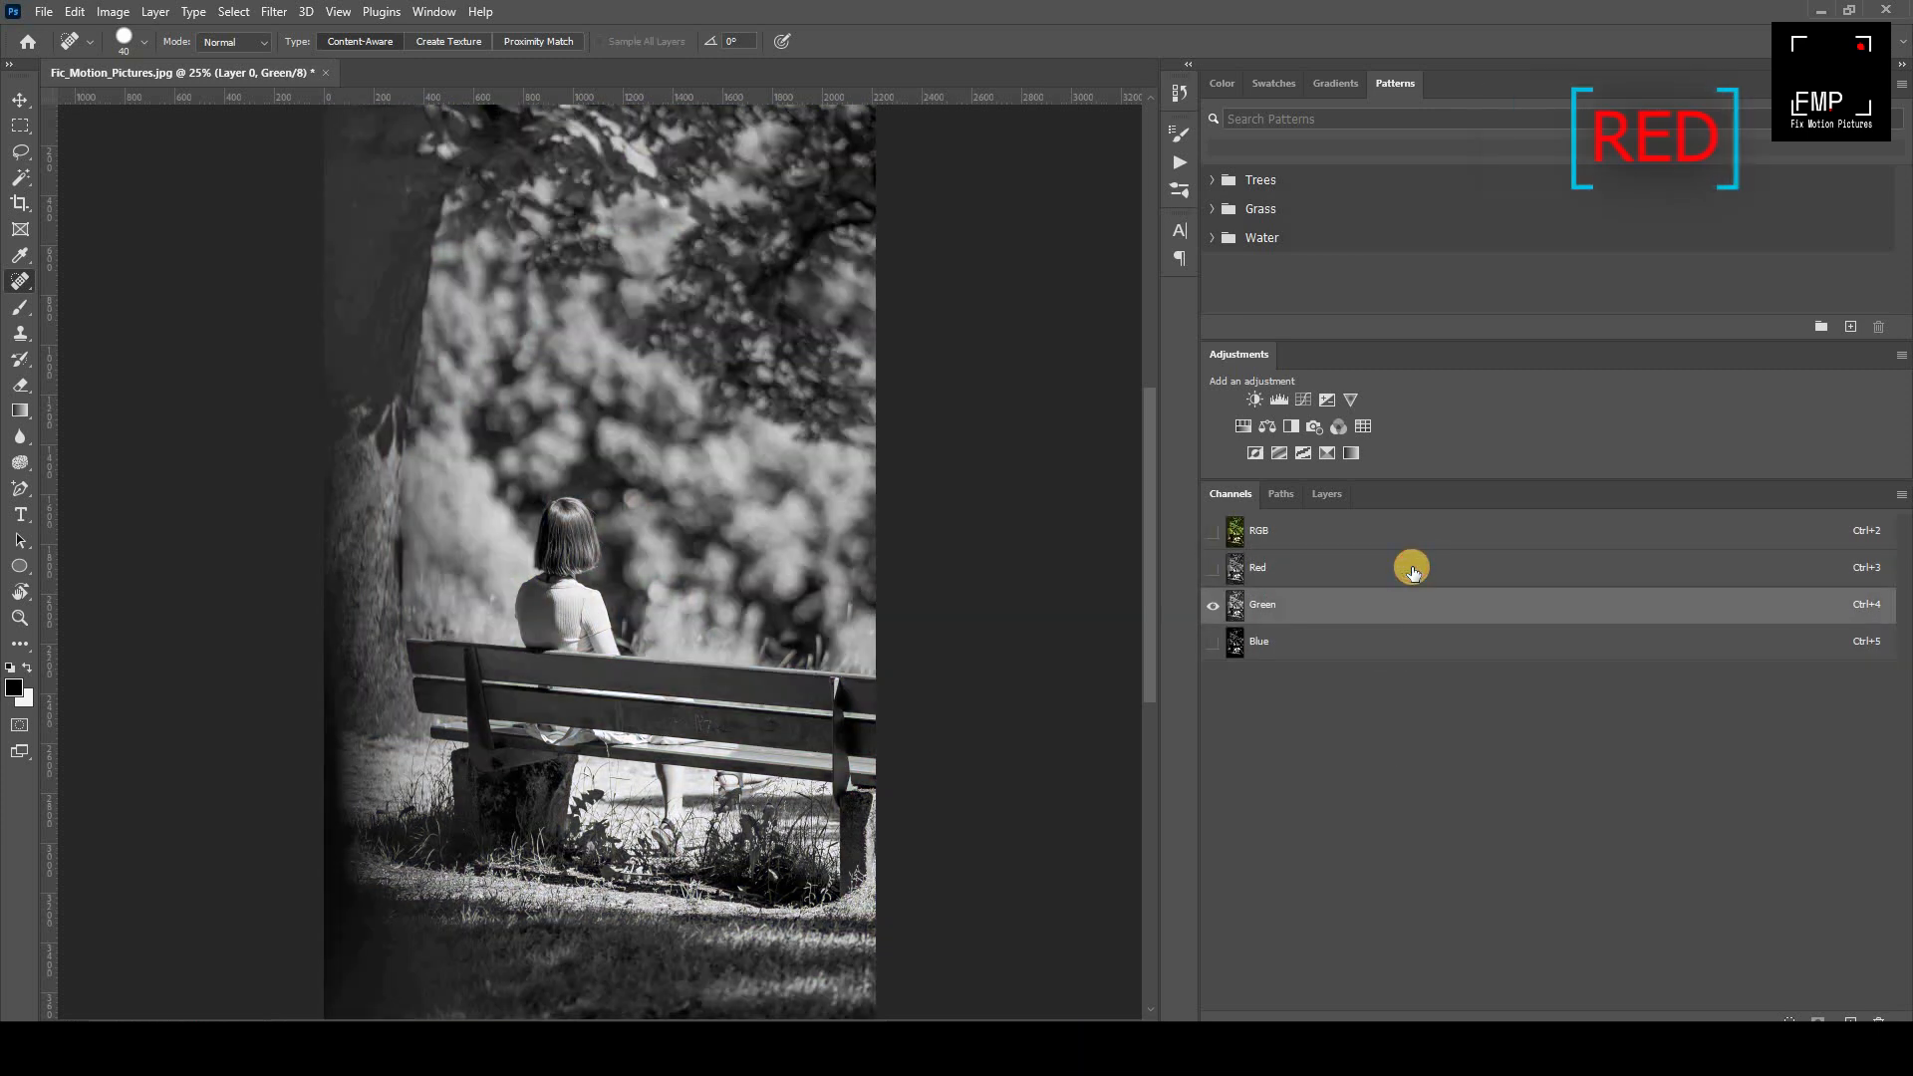
{"action": "left_click", "coordinate": [1411, 572]}
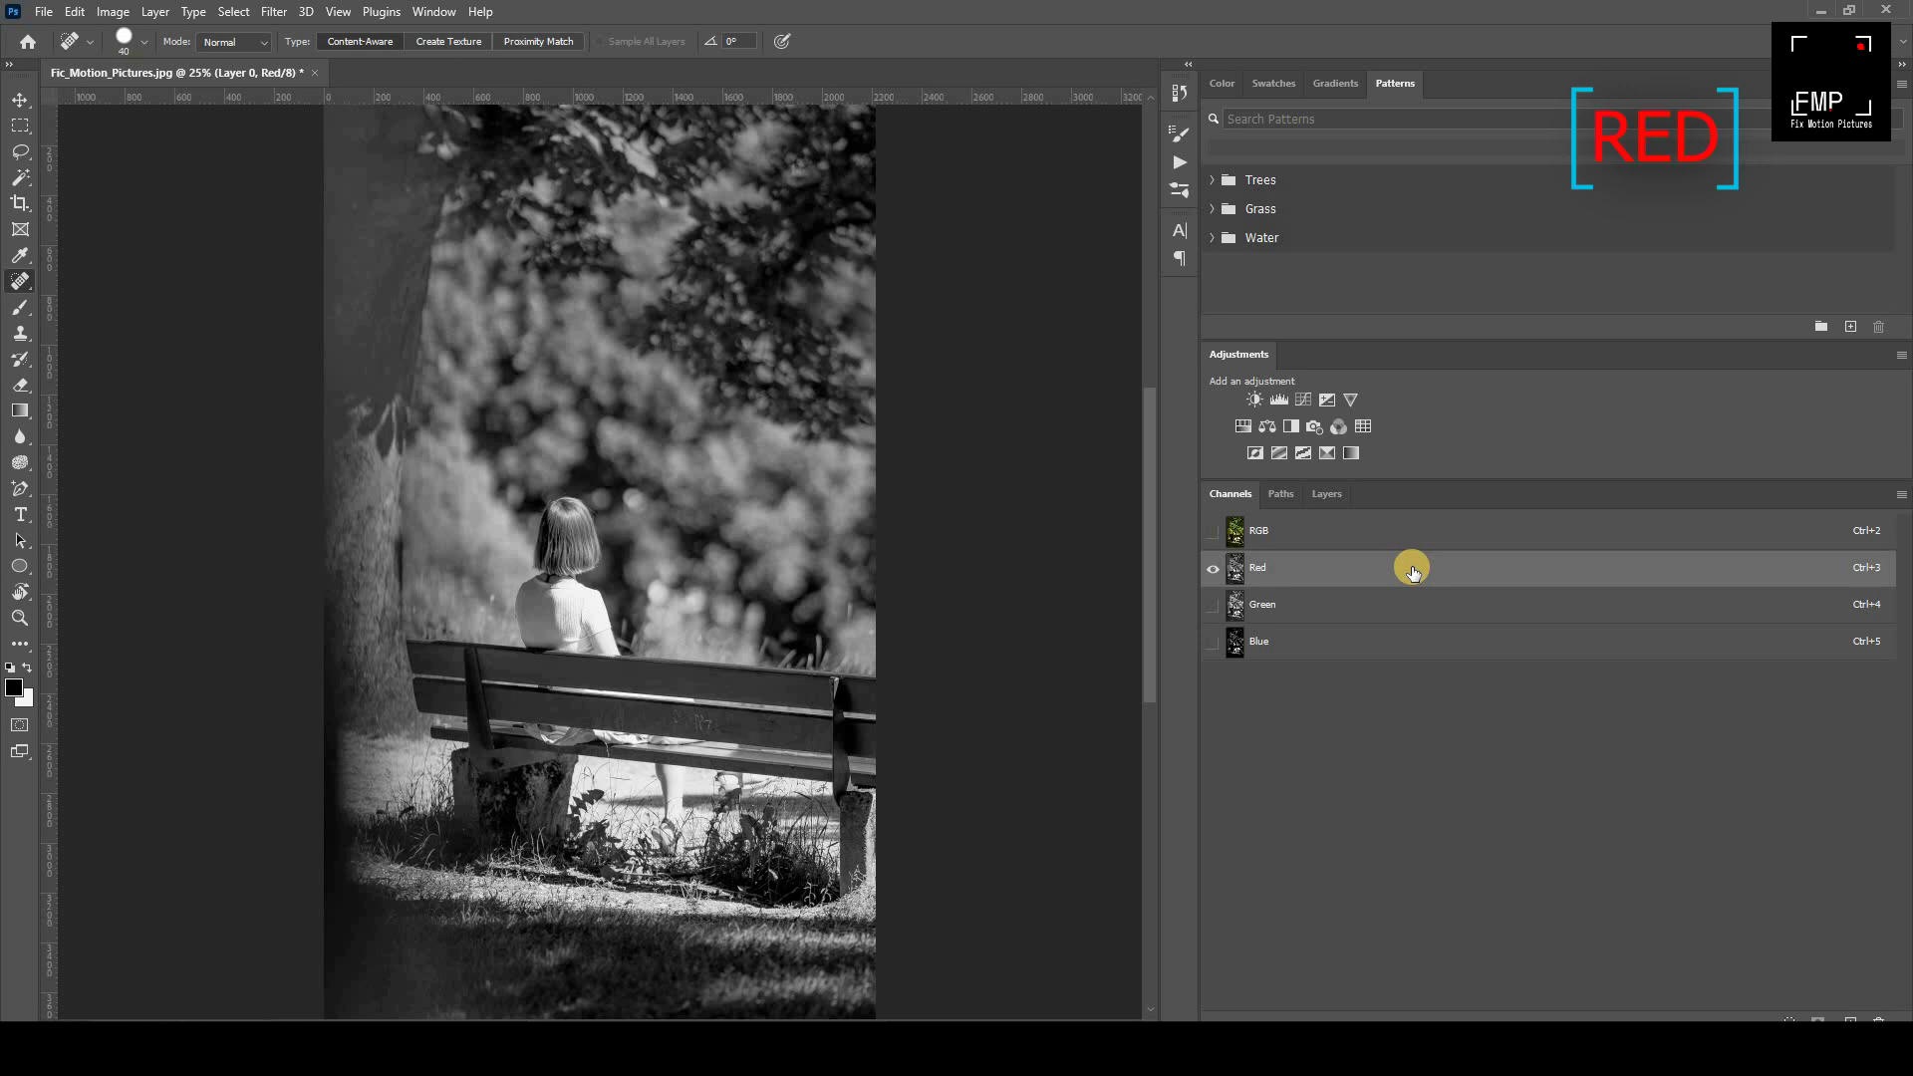
{"action": "left_click", "coordinate": [1212, 604]}
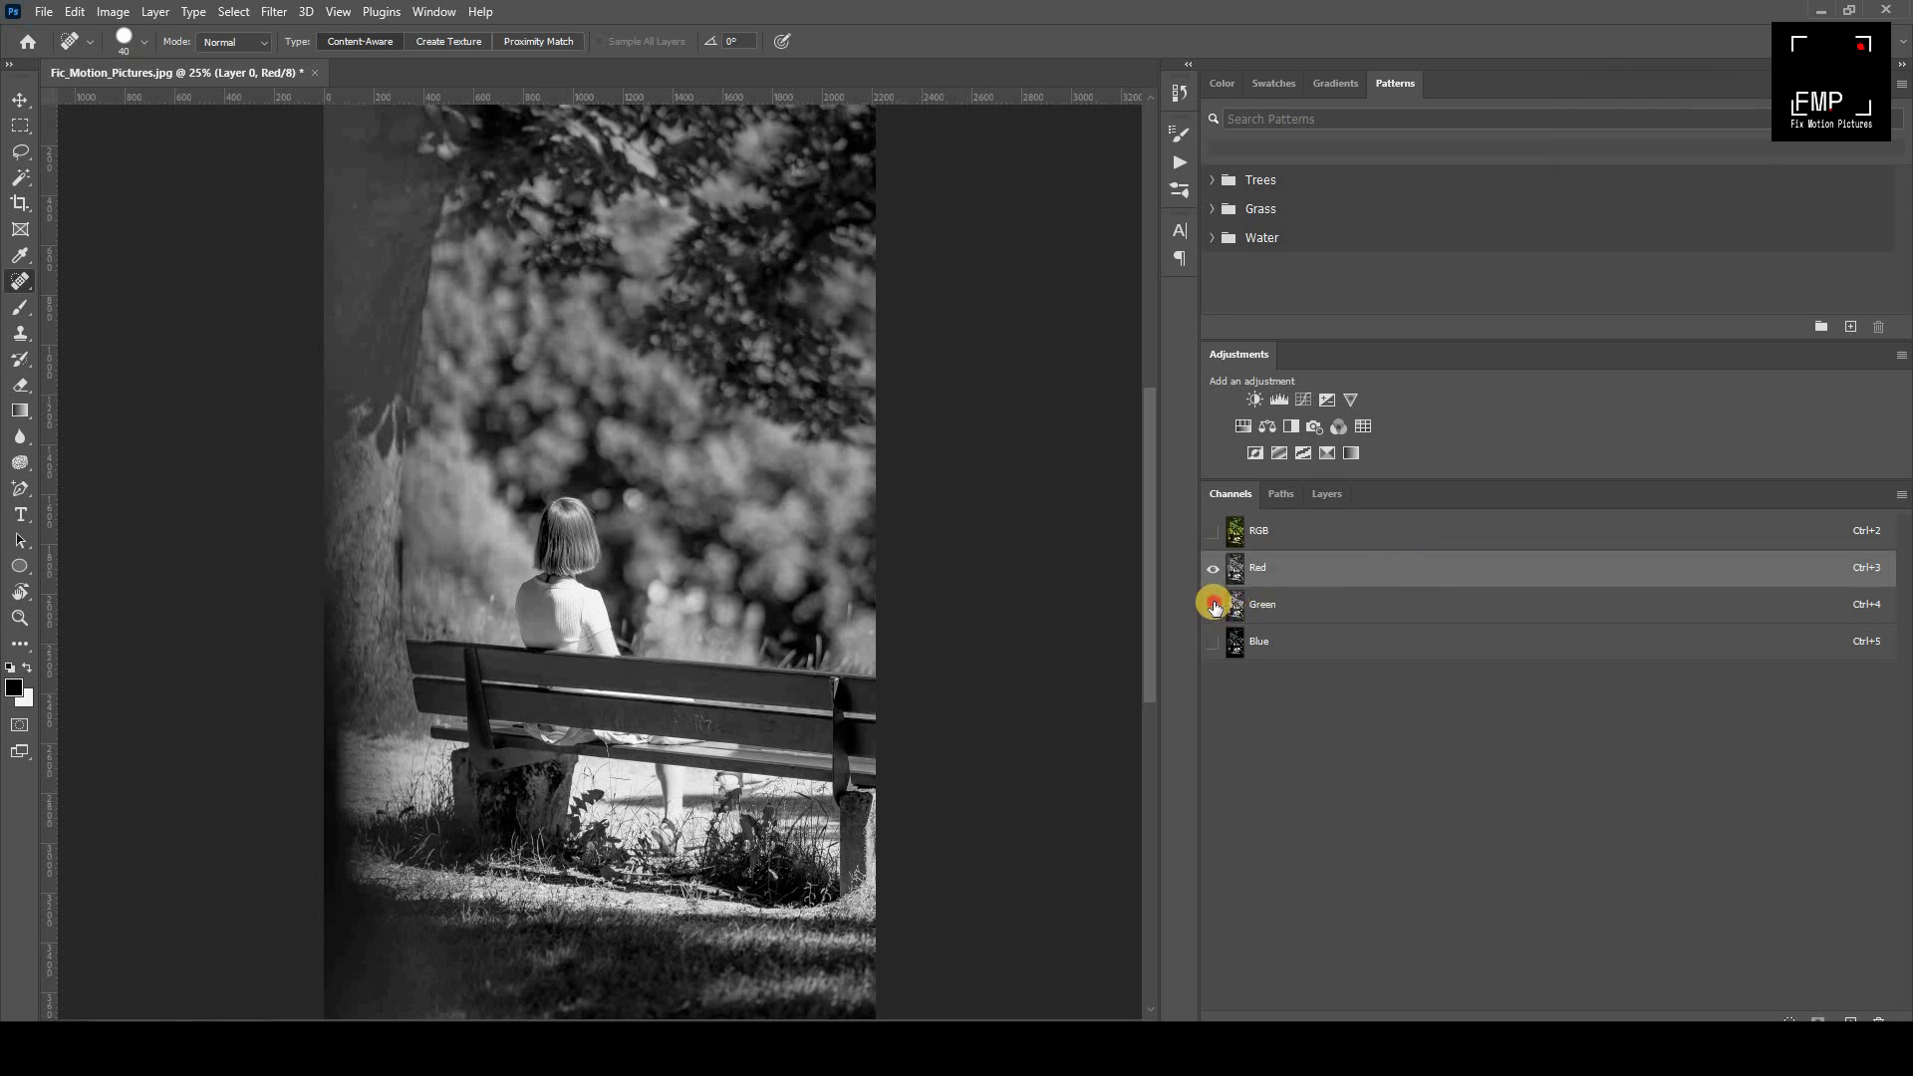
{"action": "left_click", "coordinate": [1212, 642]}
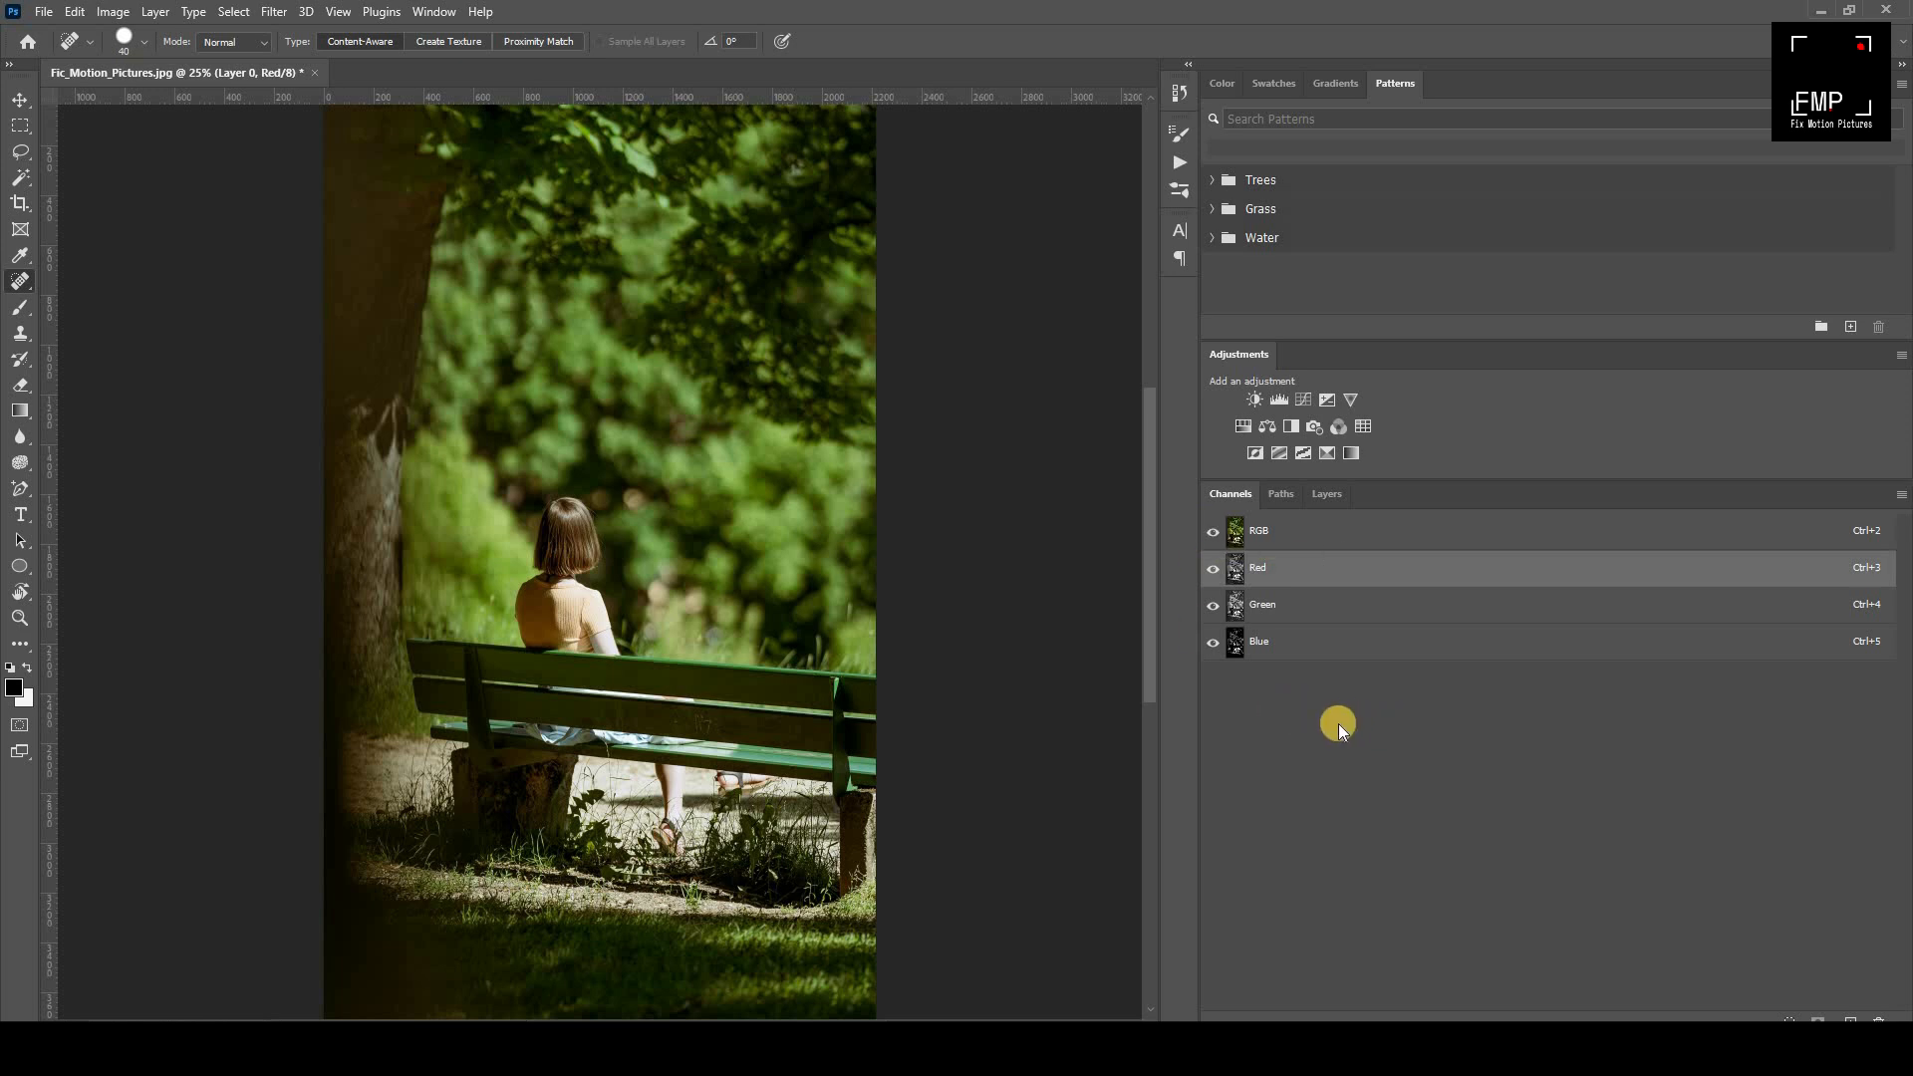
Step: Switch to NukeX and insert the Shuffle1 node between Read1 and Viewer1
{"action": "left_click", "coordinate": [742, 951]}
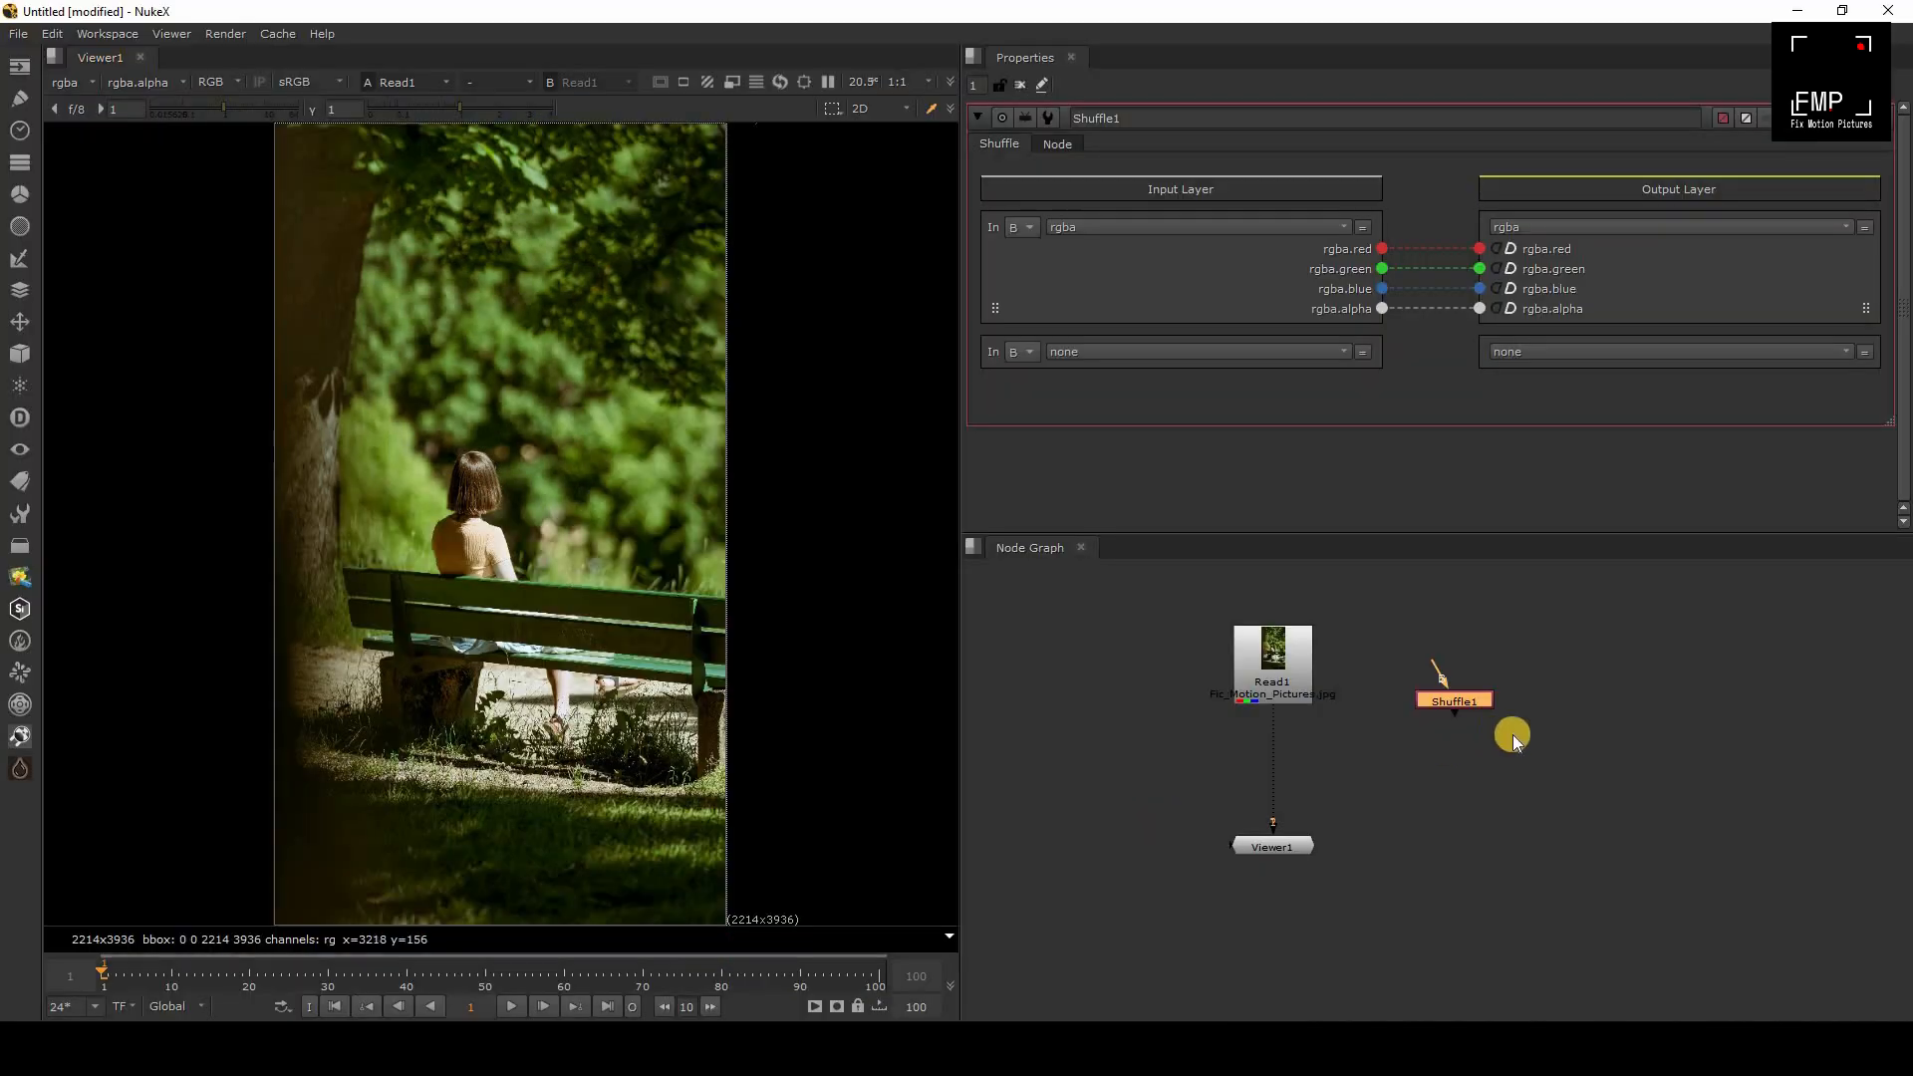
{"action": "left_click", "coordinate": [1508, 763]}
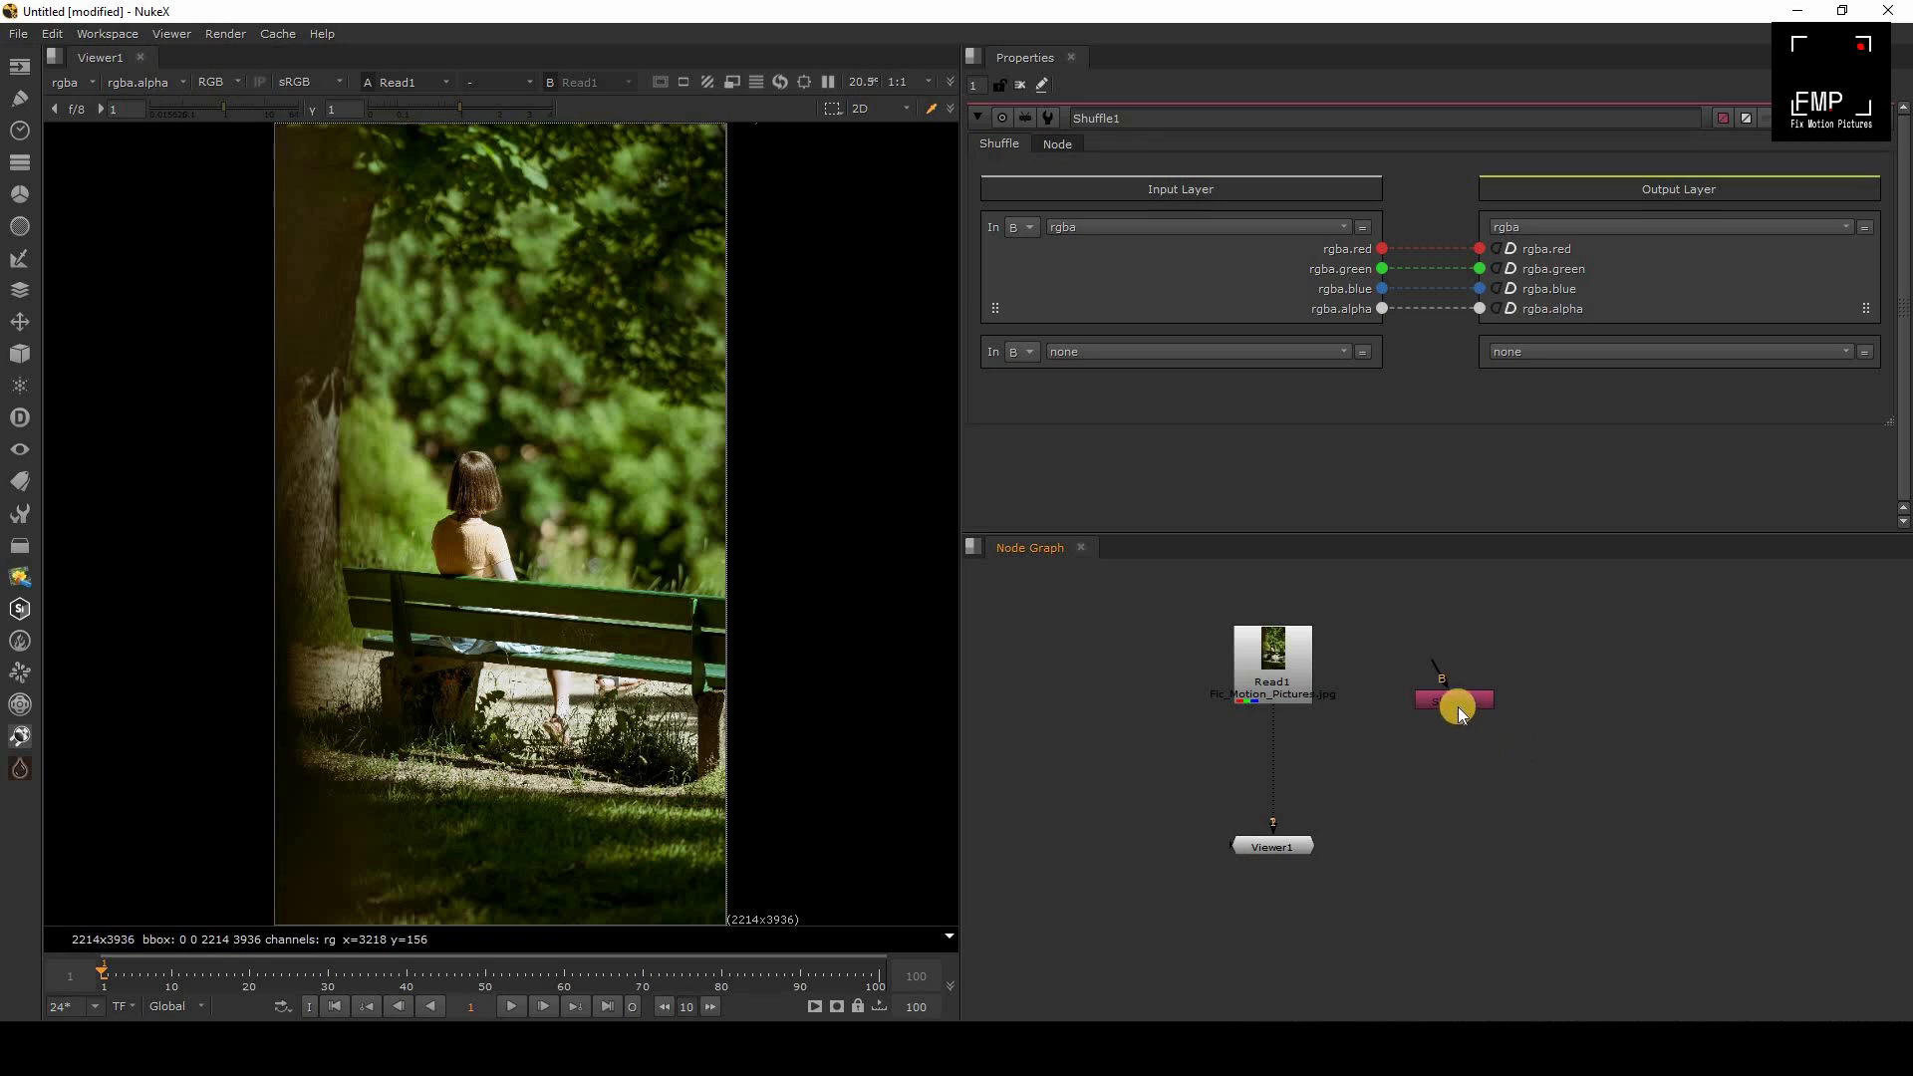
{"action": "left_click_drag", "start_coordinate": [1456, 708], "coordinate": [1282, 775]}
{"action": "double_click", "coordinate": [1272, 670]}
{"action": "double_click", "coordinate": [1282, 775]}
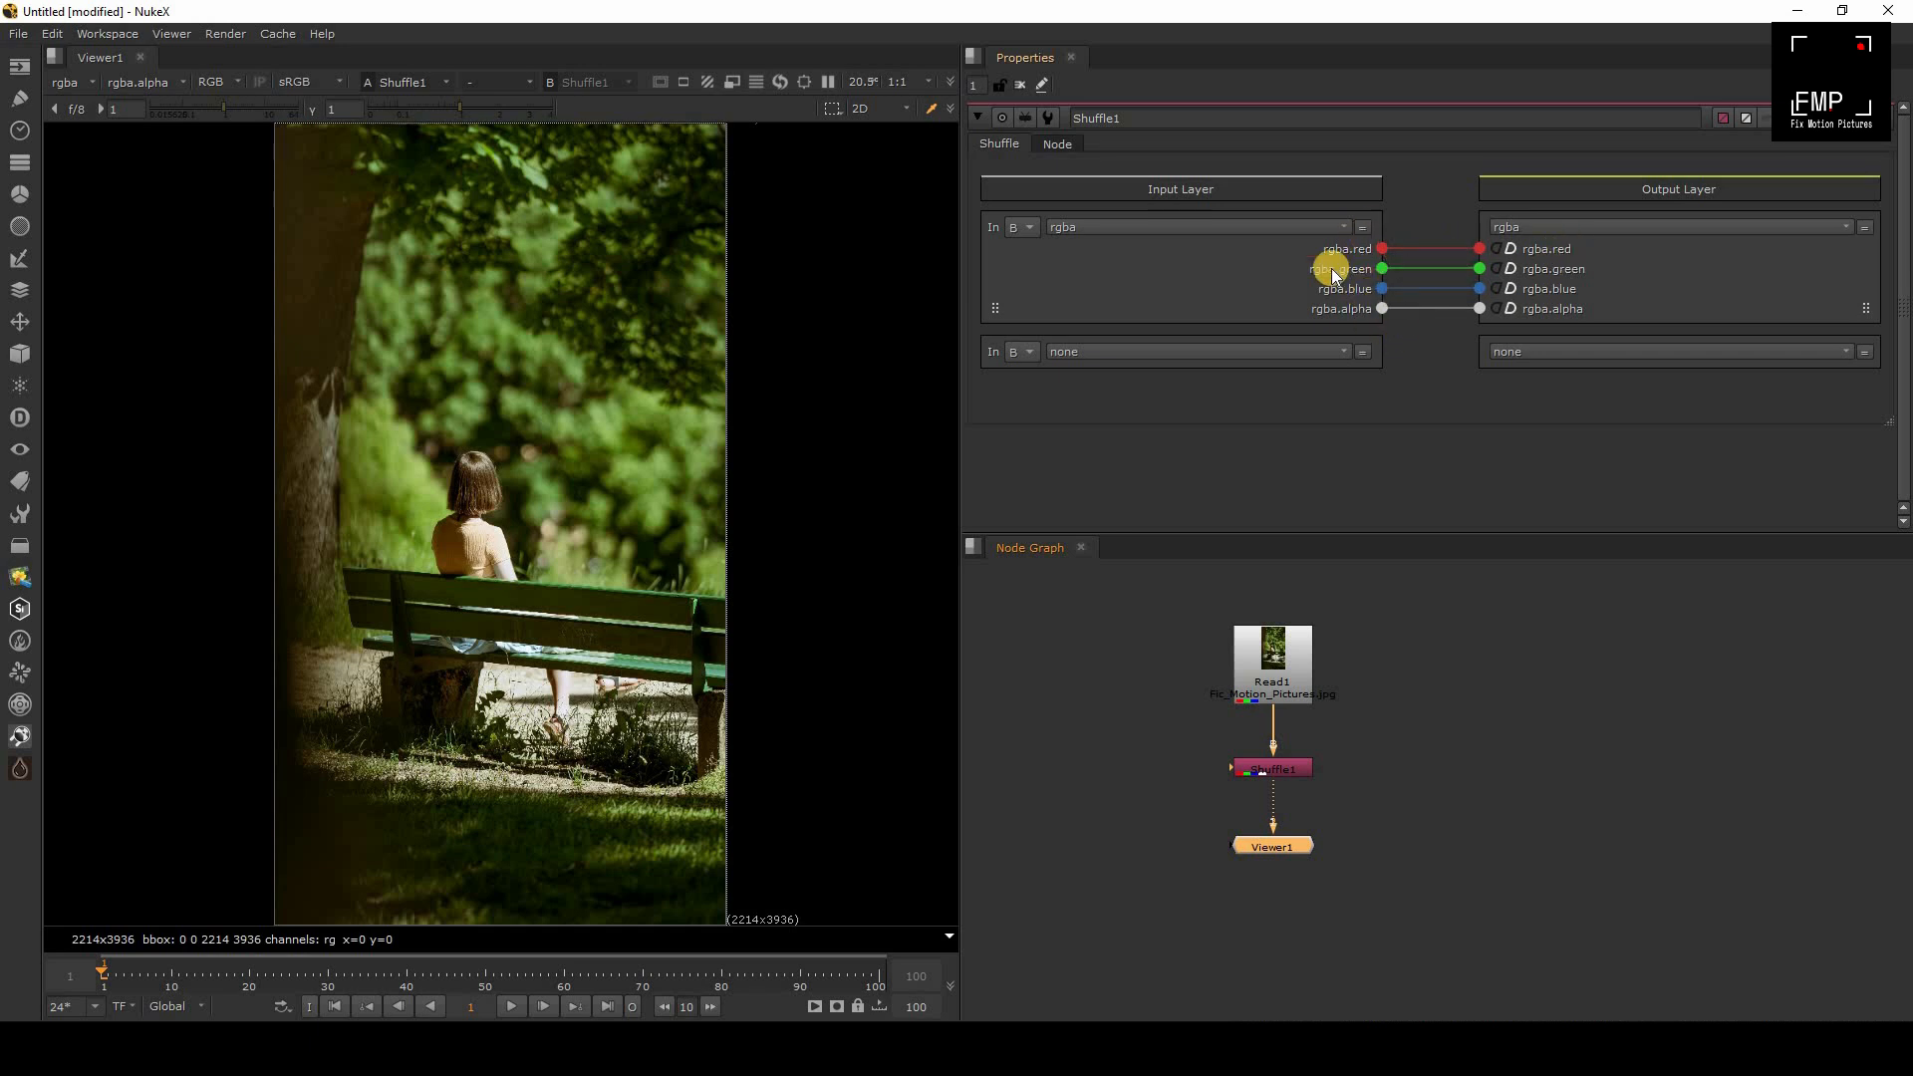
Step: Disconnect all four channels in Shuffle1, place the node beside Read1, and route the red input to all four rgba outputs
{"action": "left_click", "coordinate": [1459, 266]}
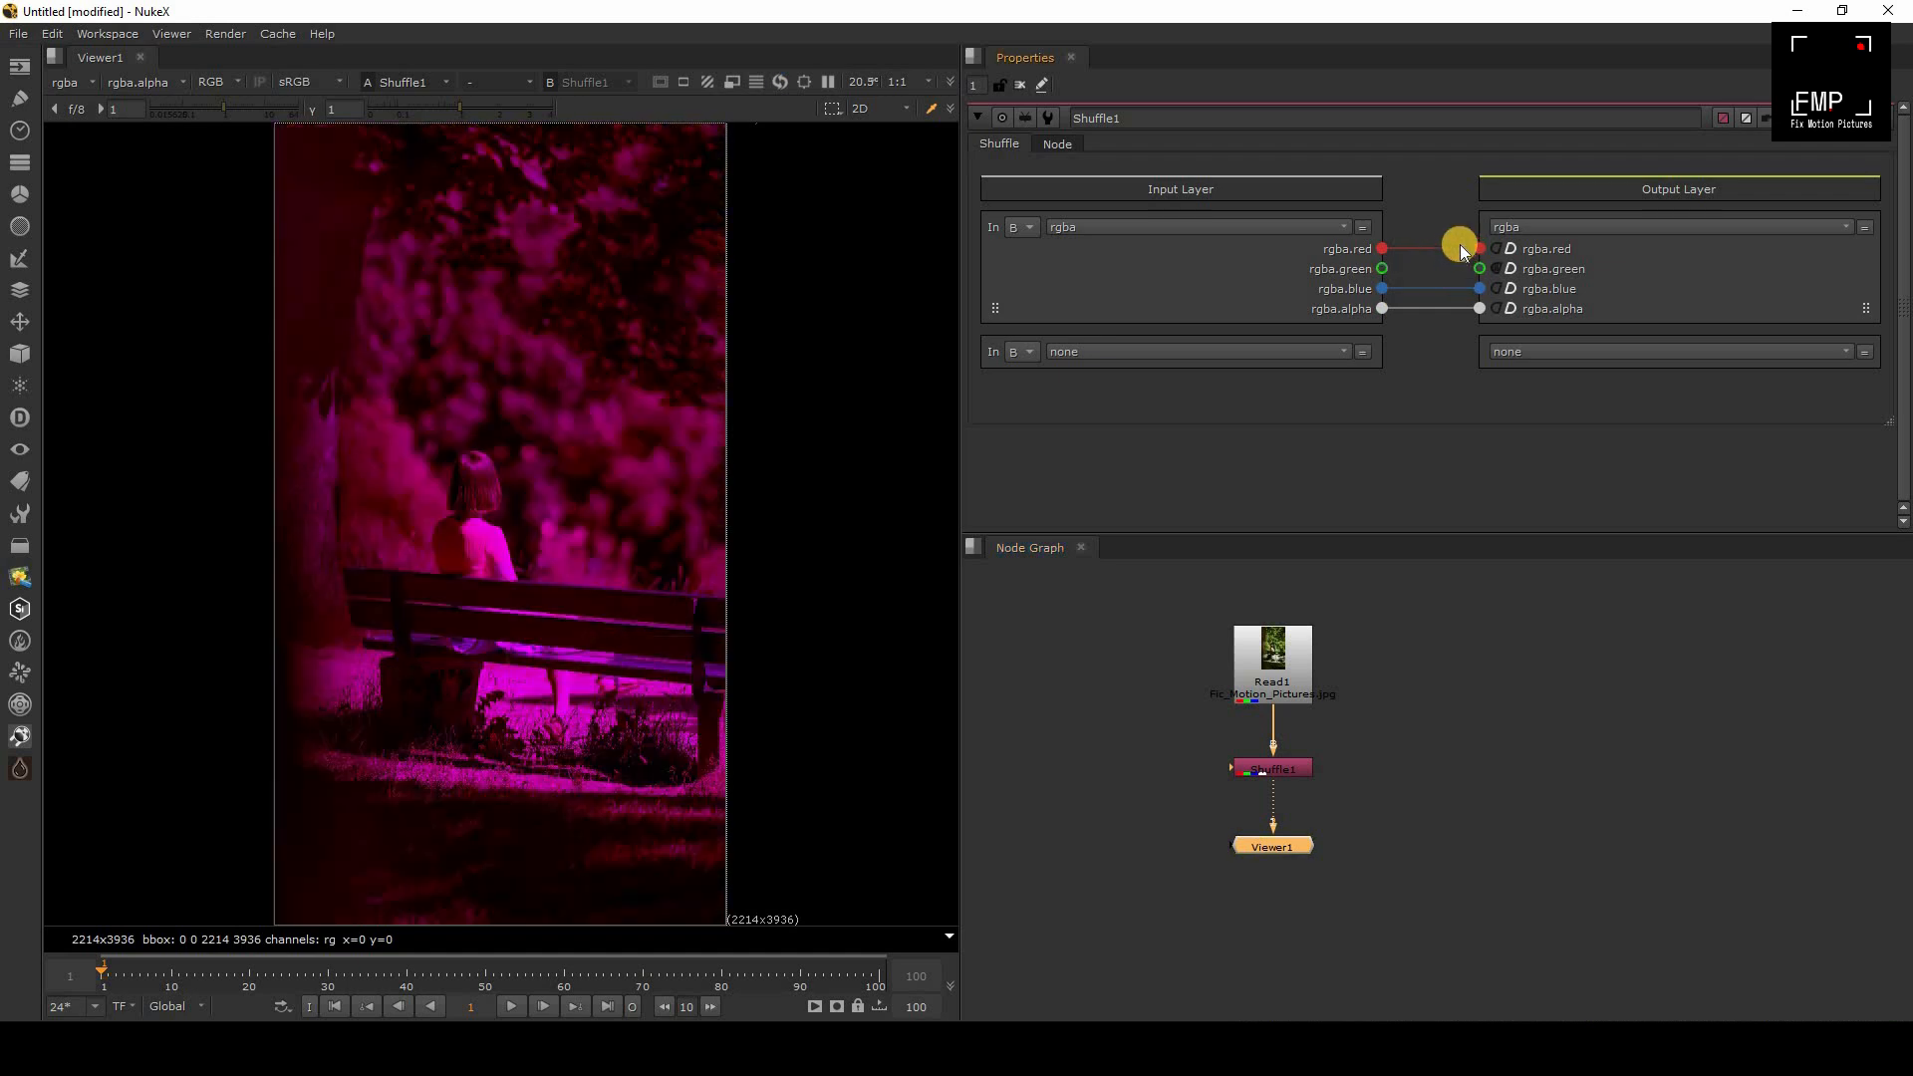
{"action": "left_click", "coordinate": [1460, 245]}
{"action": "left_click", "coordinate": [1464, 287]}
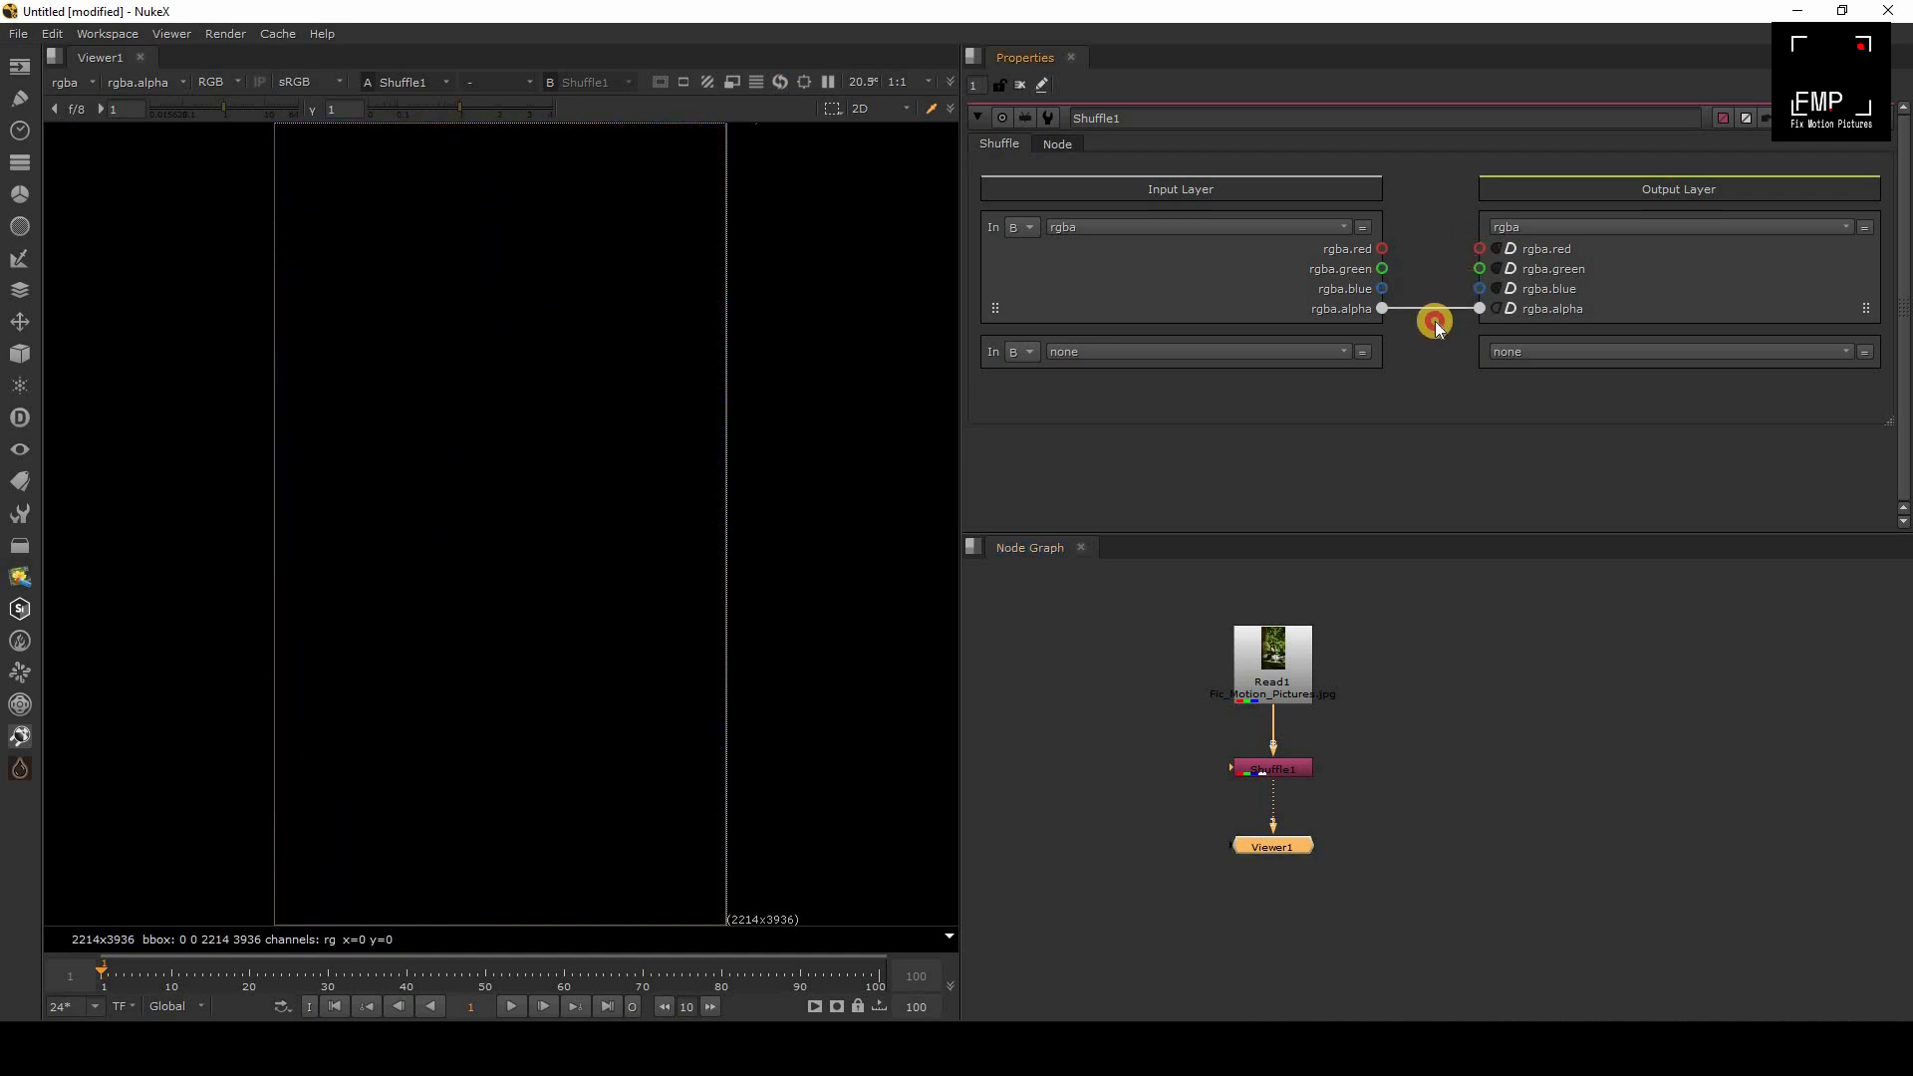
{"action": "left_click", "coordinate": [1435, 321]}
{"action": "left_click_drag", "start_coordinate": [1272, 768], "coordinate": [1474, 672]}
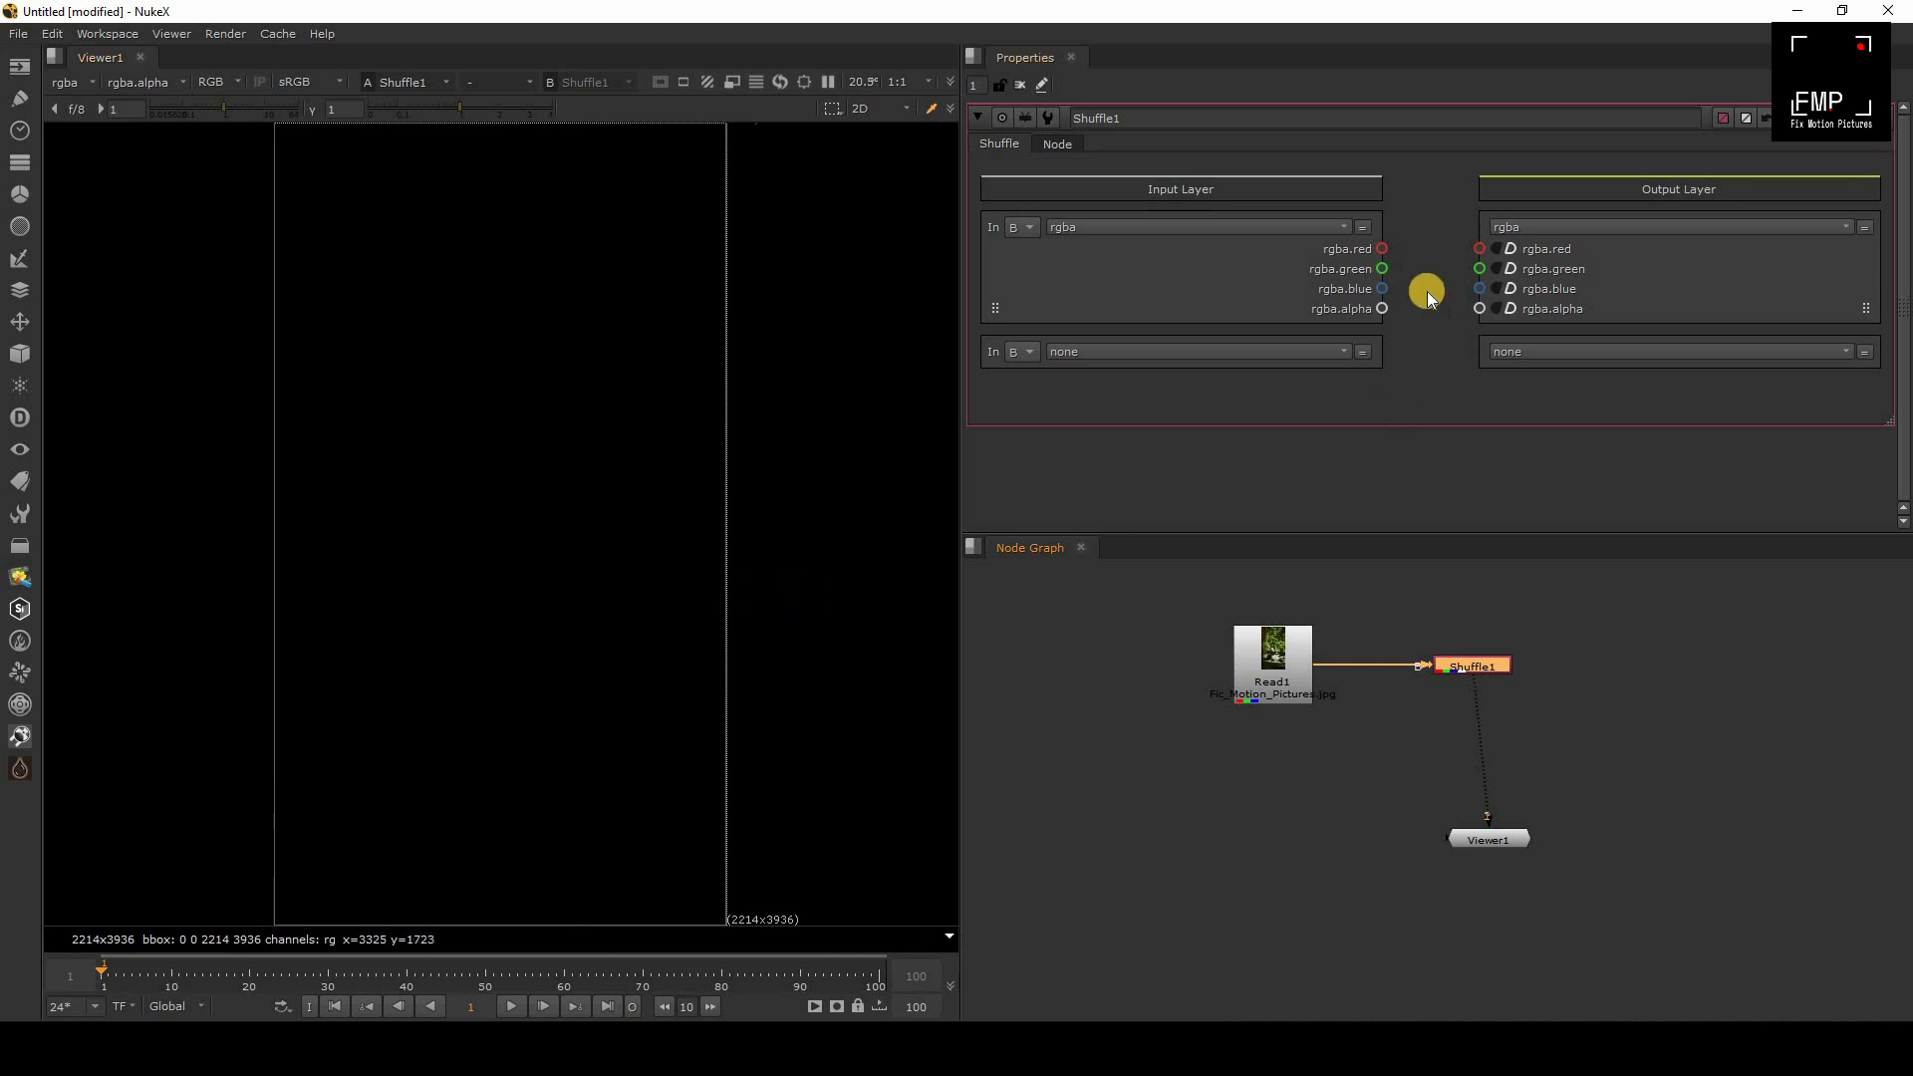
{"action": "left_click_drag", "start_coordinate": [1381, 248], "coordinate": [1479, 308]}
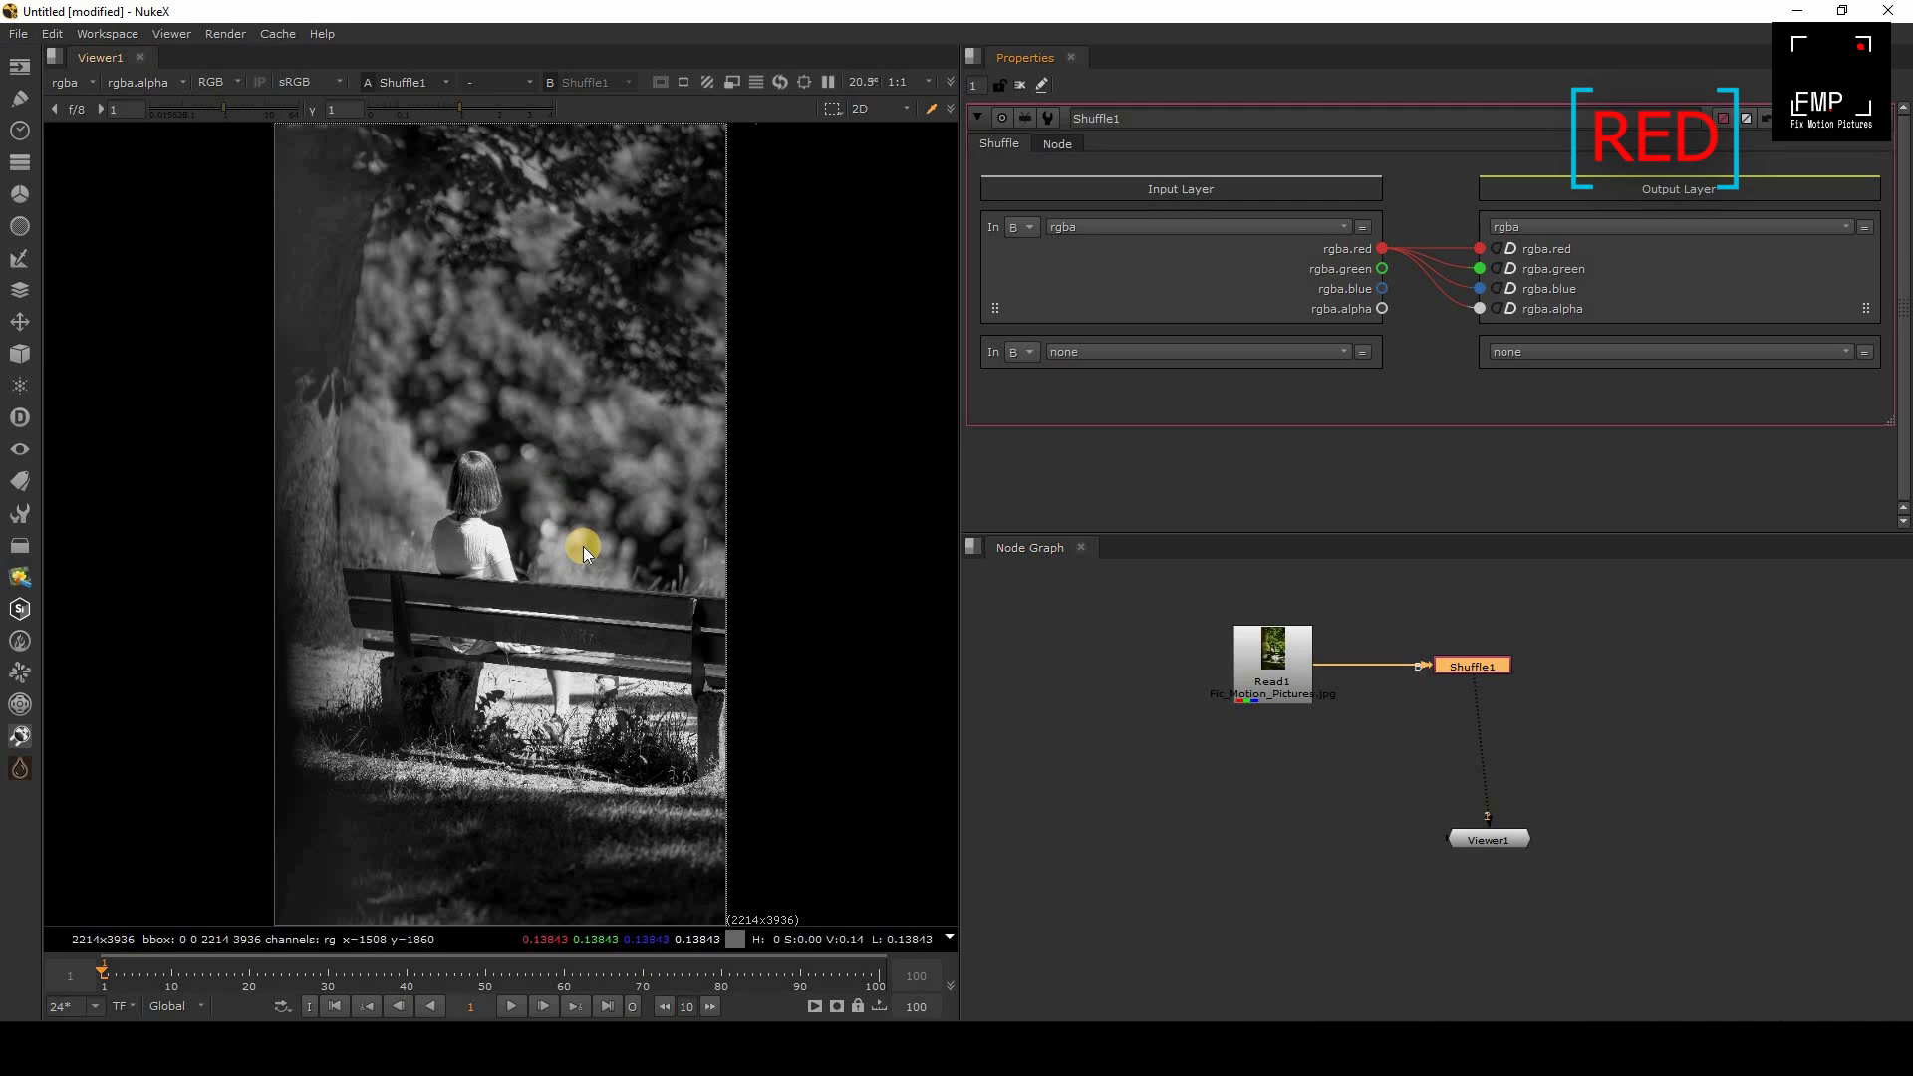
{"action": "left_click", "coordinate": [1545, 625]}
Step: Reroute Shuffle1 so that the green input channel feeds all four rgba outputs
{"action": "left_click_drag", "start_coordinate": [1381, 267], "coordinate": [1479, 288]}
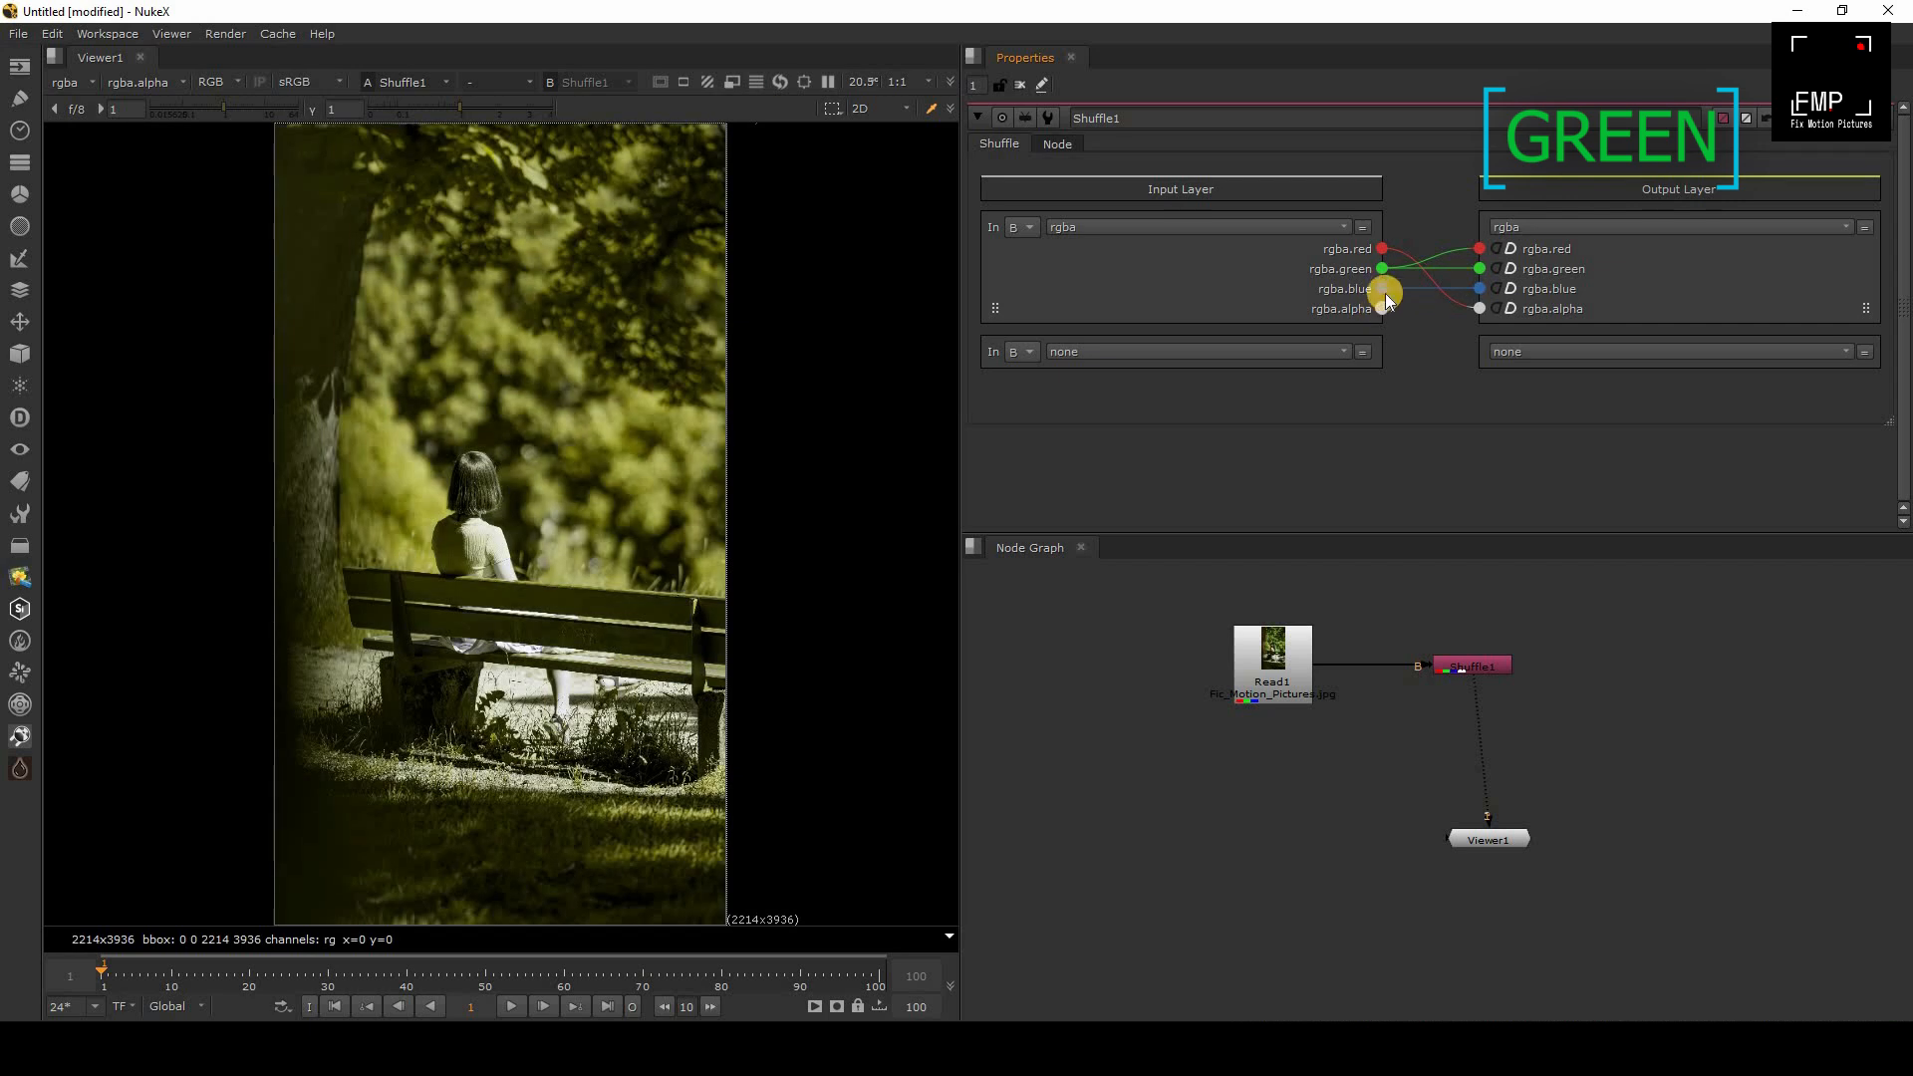
{"action": "left_click_drag", "start_coordinate": [1380, 268], "coordinate": [1479, 288]}
{"action": "left_click_drag", "start_coordinate": [1380, 268], "coordinate": [1478, 307]}
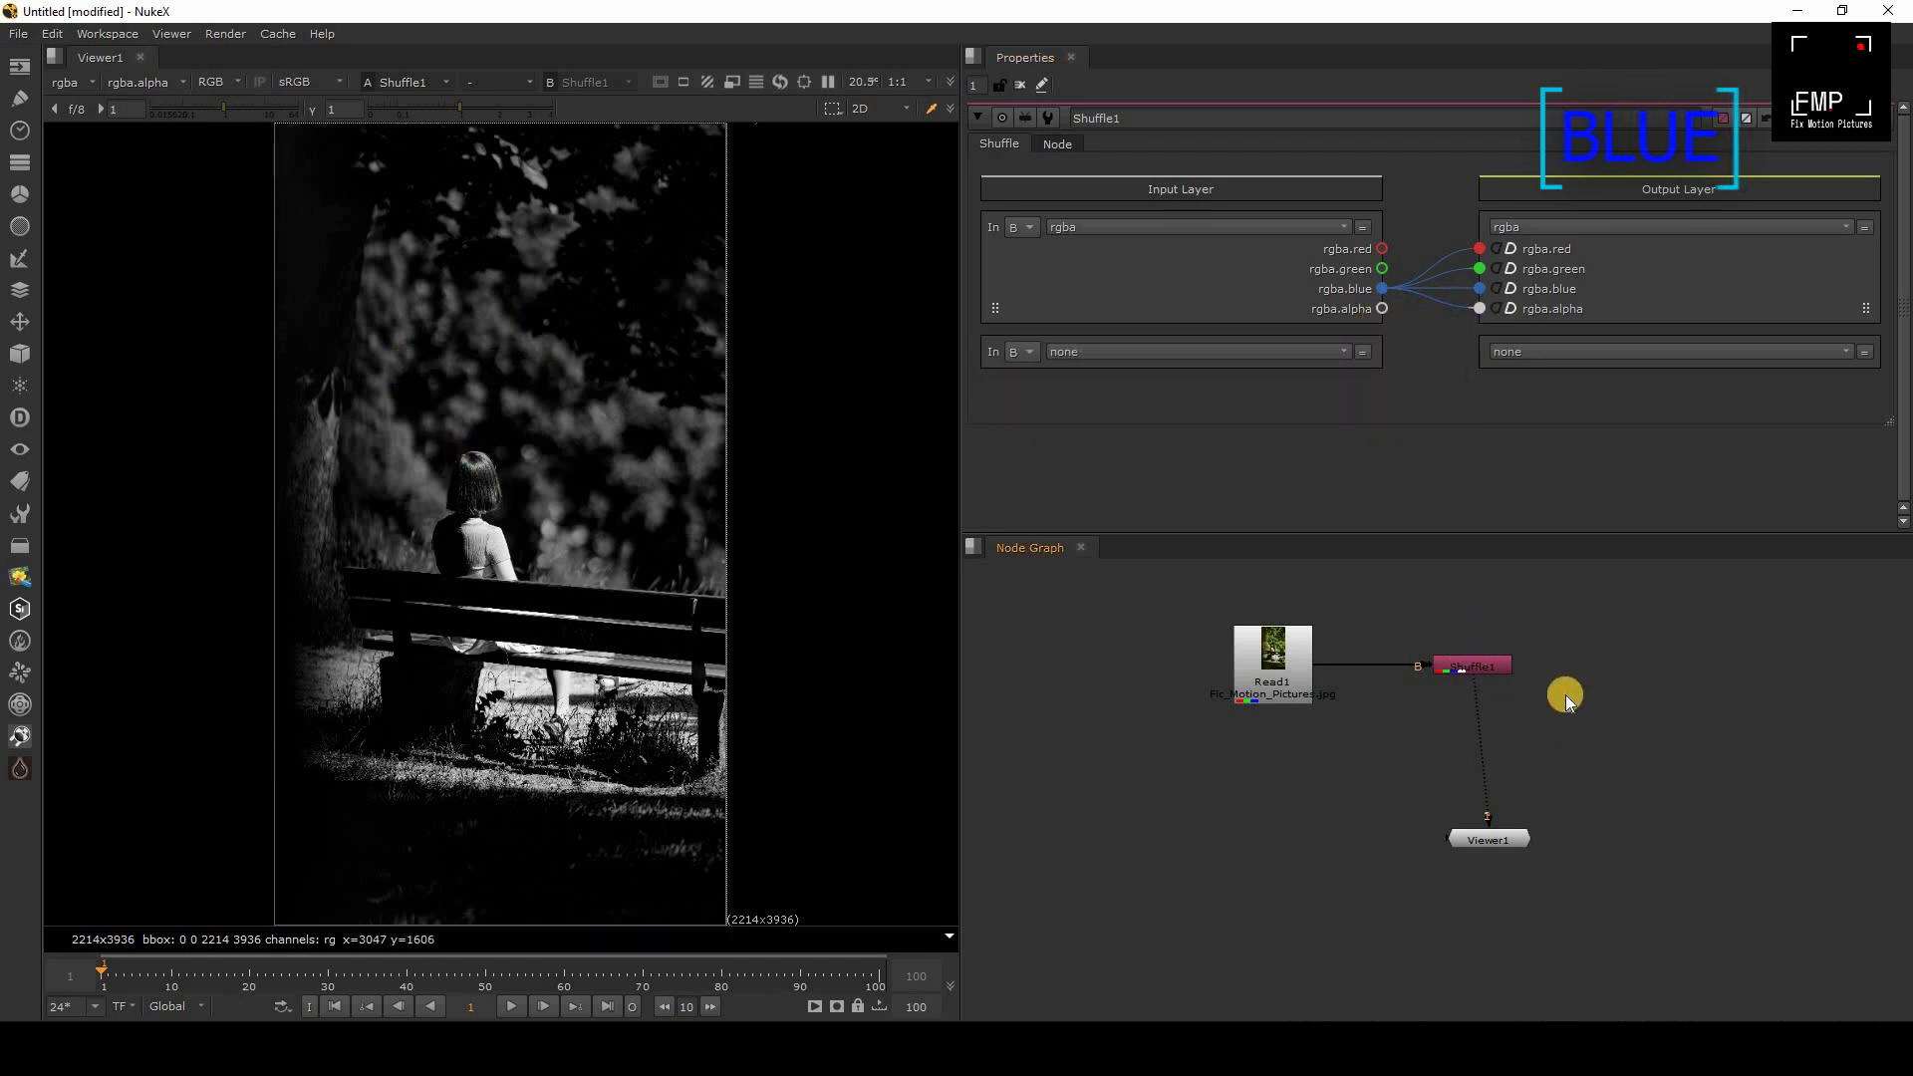
Step: Show the original Read1 image in the viewer and check its alpha channel
{"action": "scroll", "coordinate": [1307, 709], "scroll_direction": "up", "scroll_amount": 5}
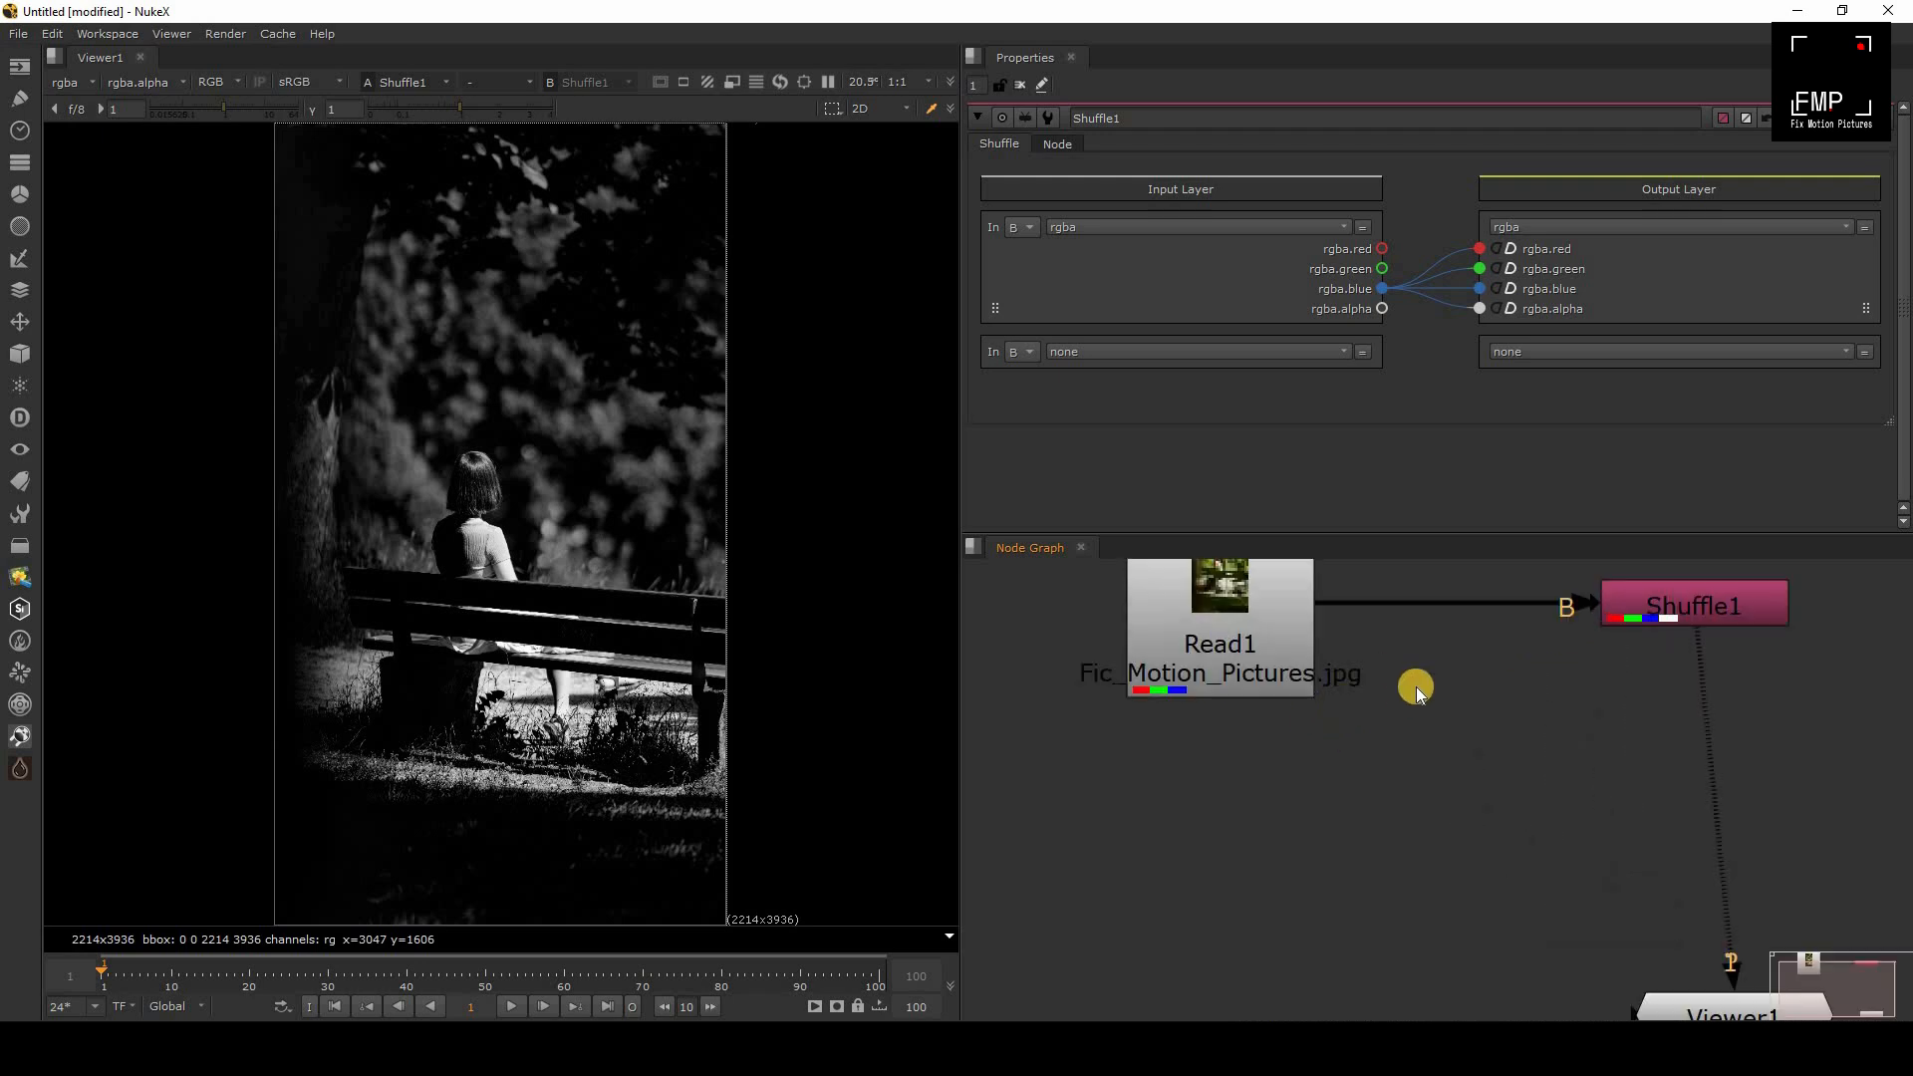
{"action": "left_click_drag", "start_coordinate": [1704, 618], "coordinate": [1675, 678]}
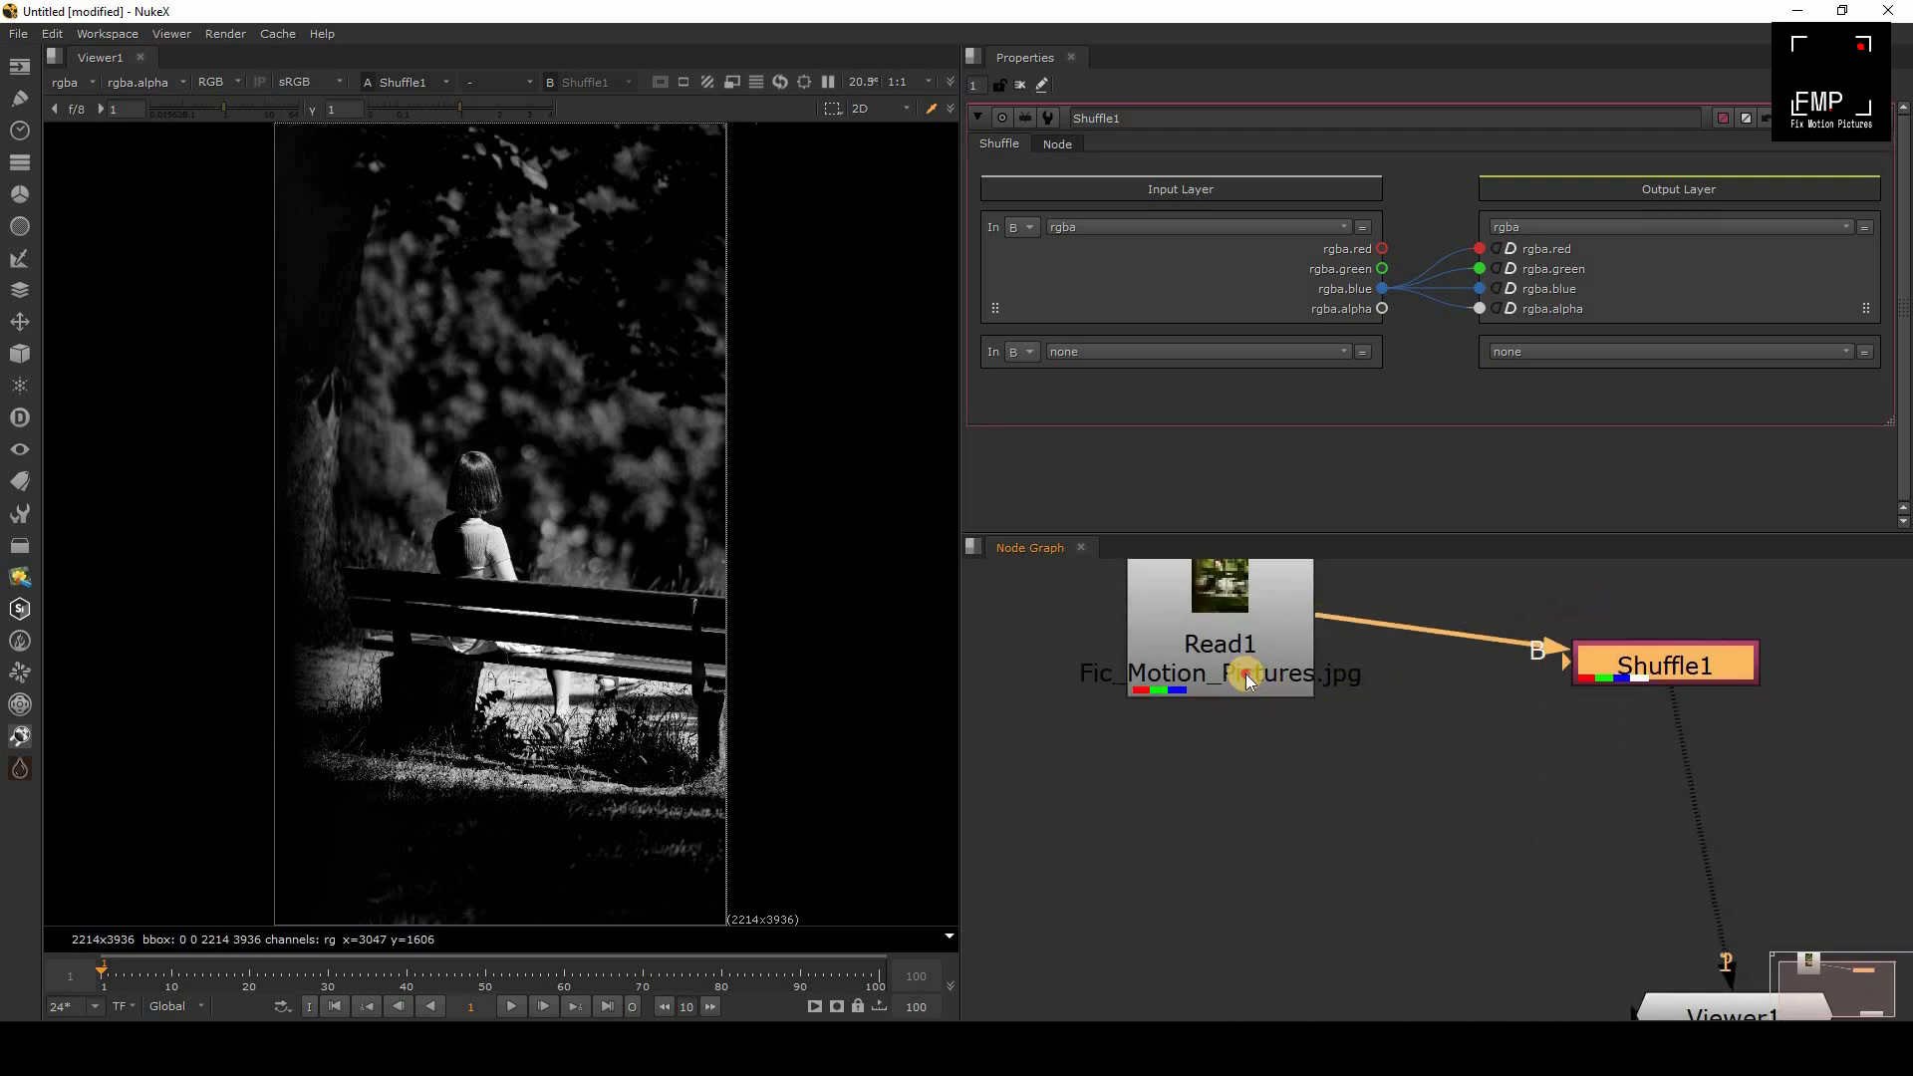
{"action": "left_click_drag", "start_coordinate": [1248, 673], "coordinate": [1258, 689]}
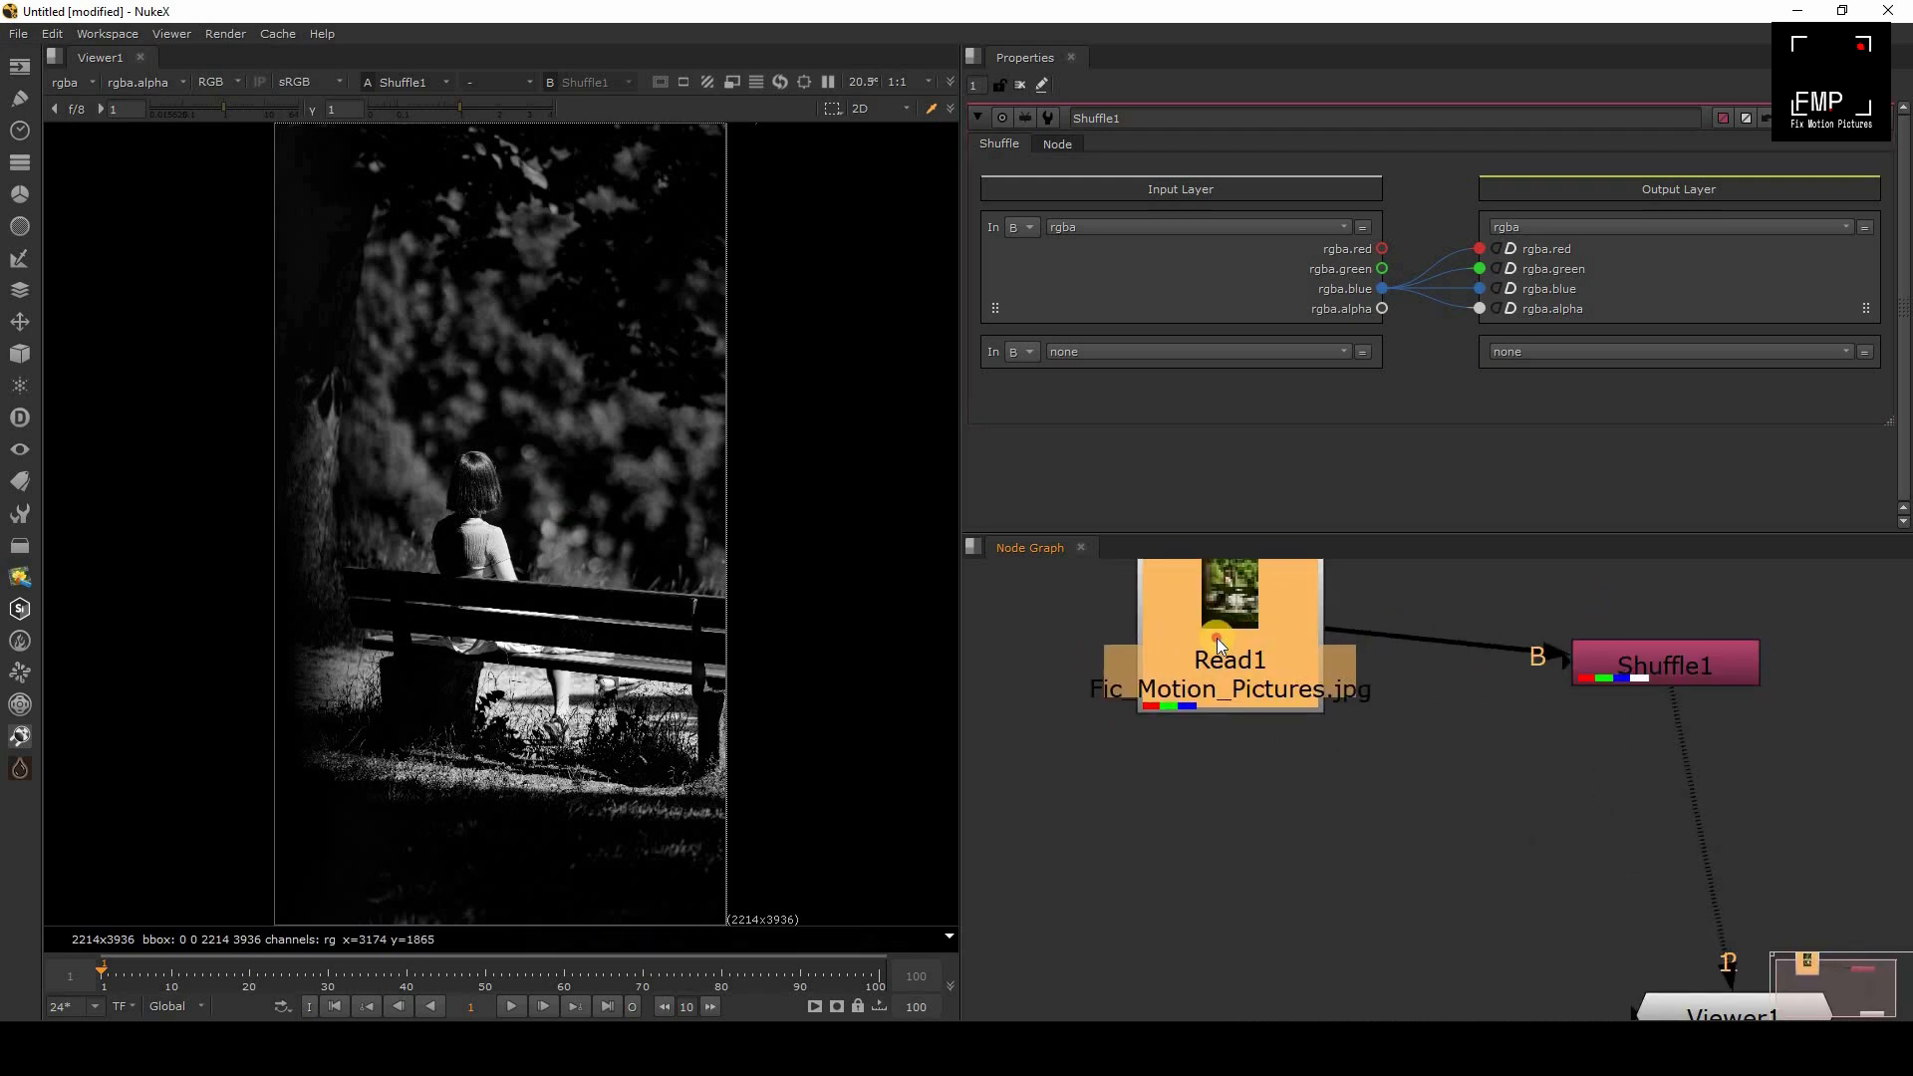
{"action": "key", "text": "1"}
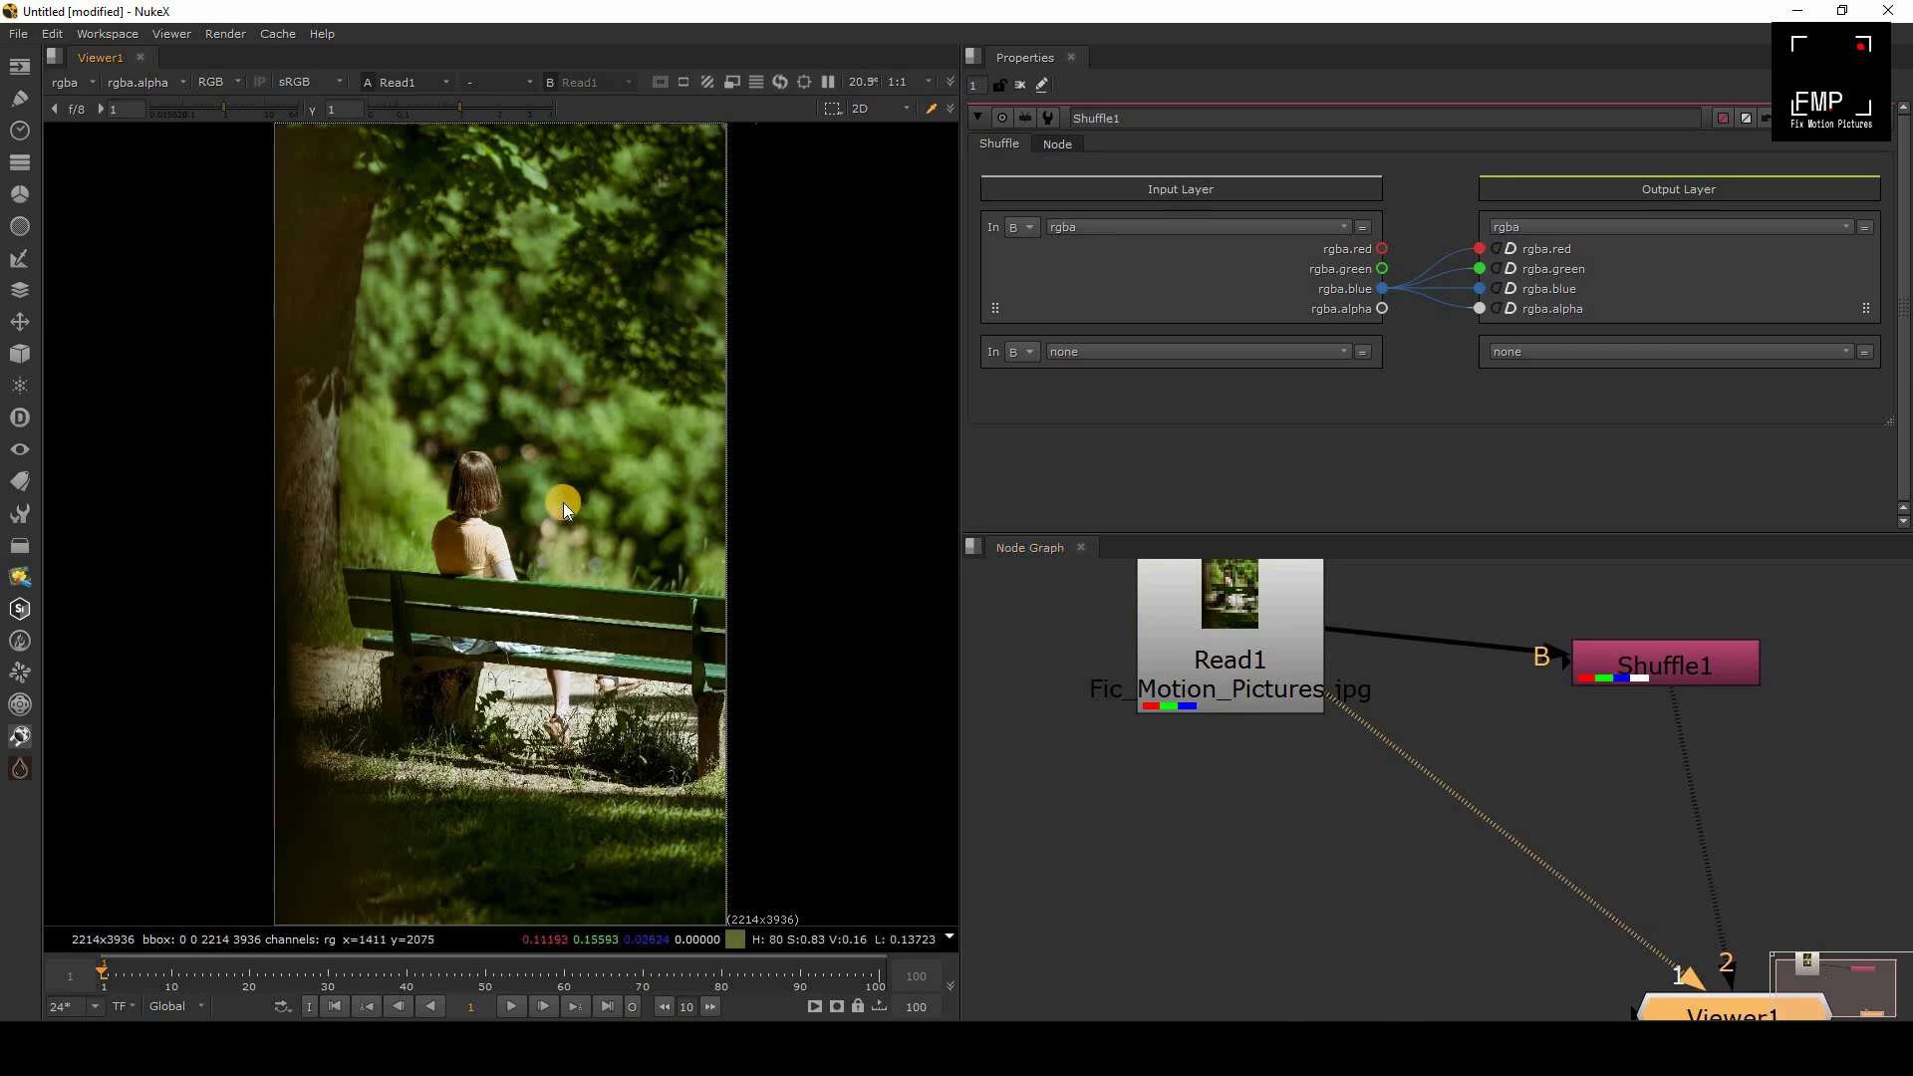
{"action": "key", "text": "a"}
{"action": "key", "text": "a"}
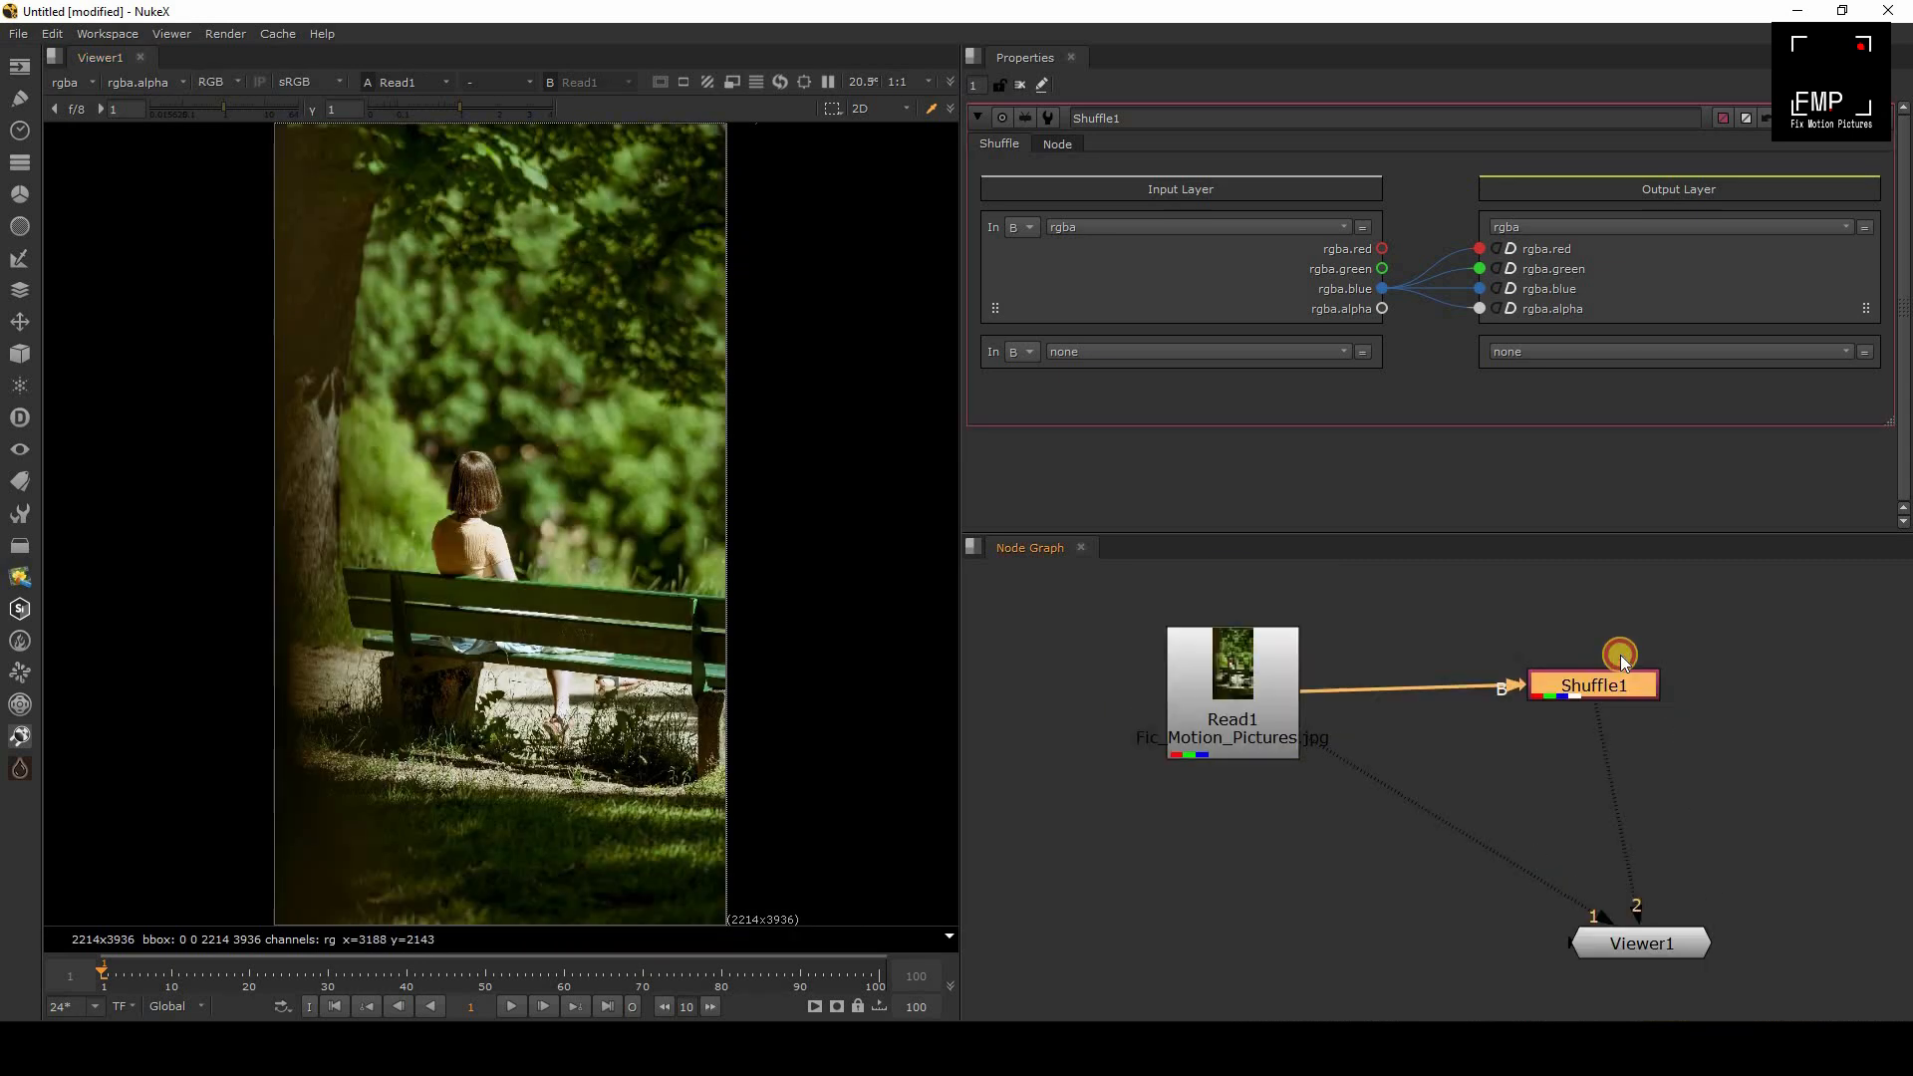
Step: Arrange the Read1 and Shuffle1 nodes side by side in the node graph
{"action": "left_click_drag", "start_coordinate": [1618, 659], "coordinate": [1576, 673]}
{"action": "left_click_drag", "start_coordinate": [1295, 698], "coordinate": [1337, 659]}
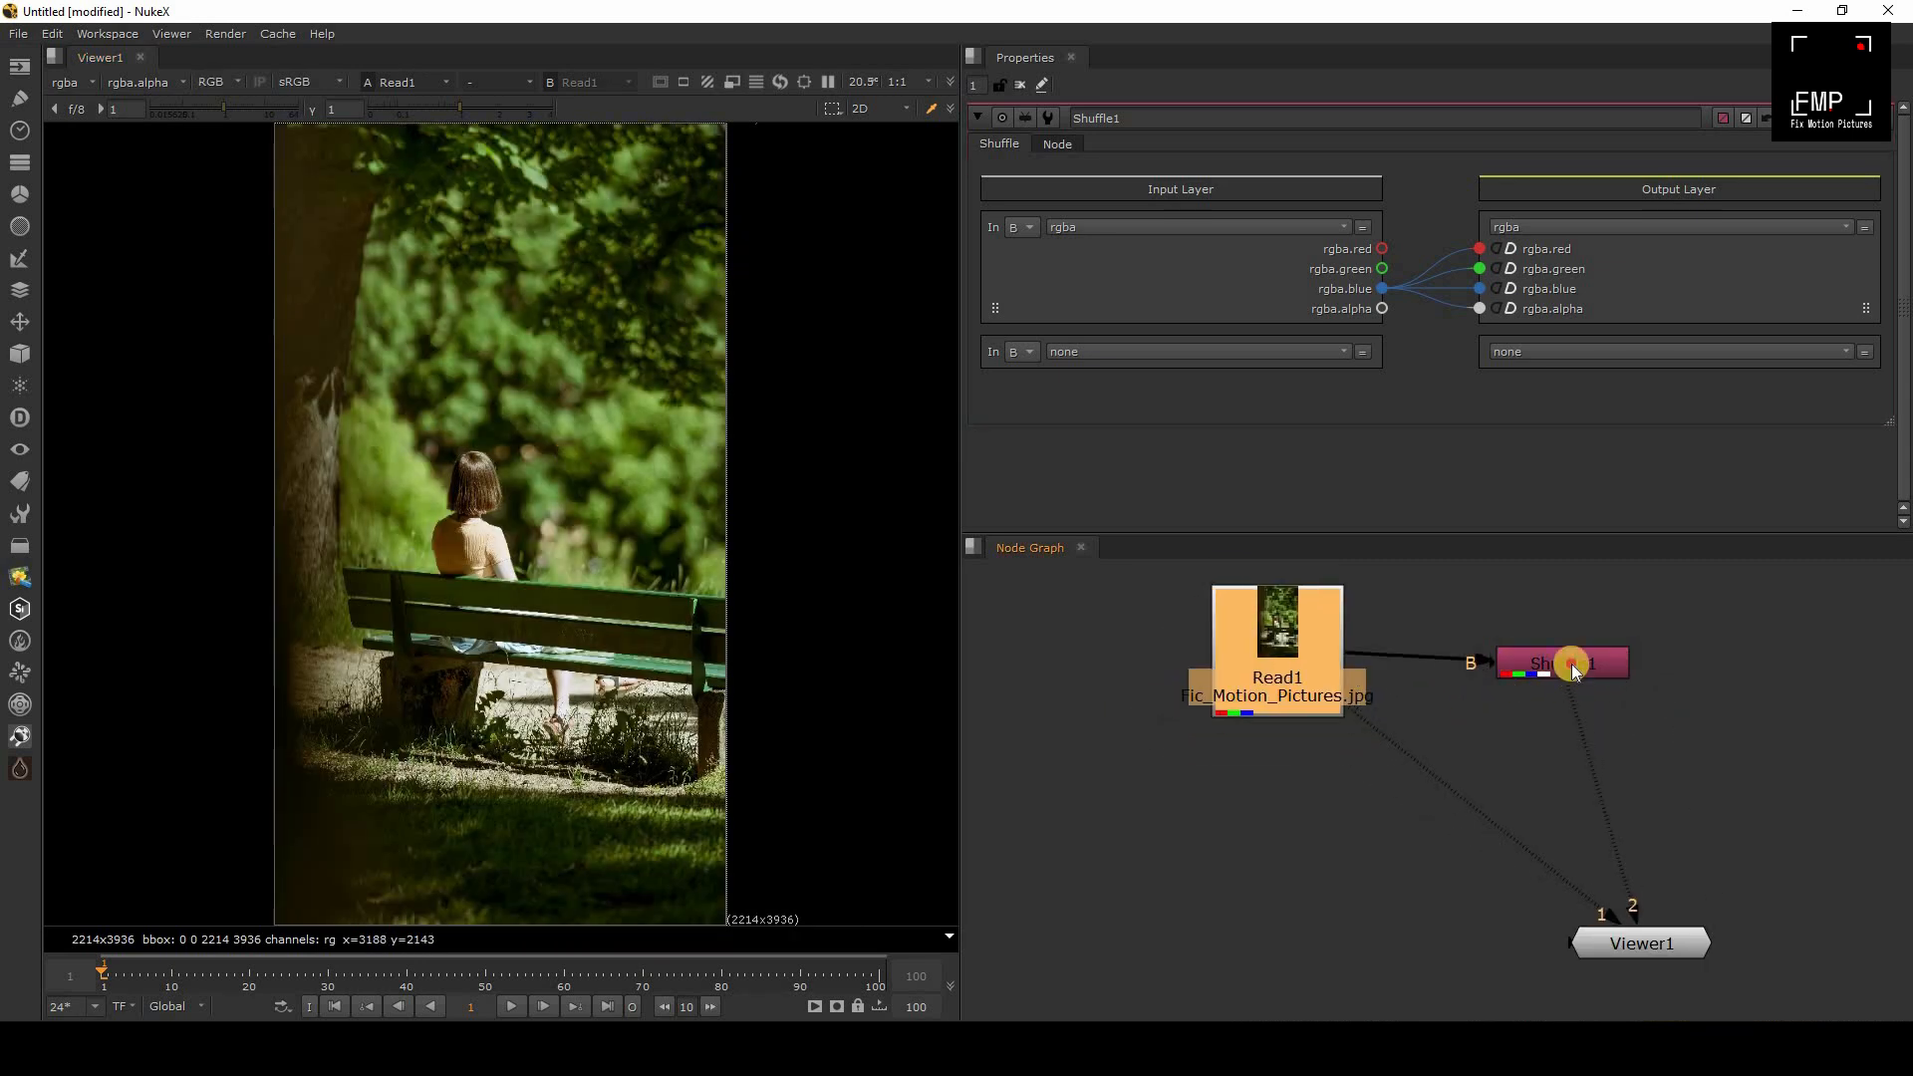
{"action": "left_click_drag", "start_coordinate": [1574, 662], "coordinate": [1627, 655]}
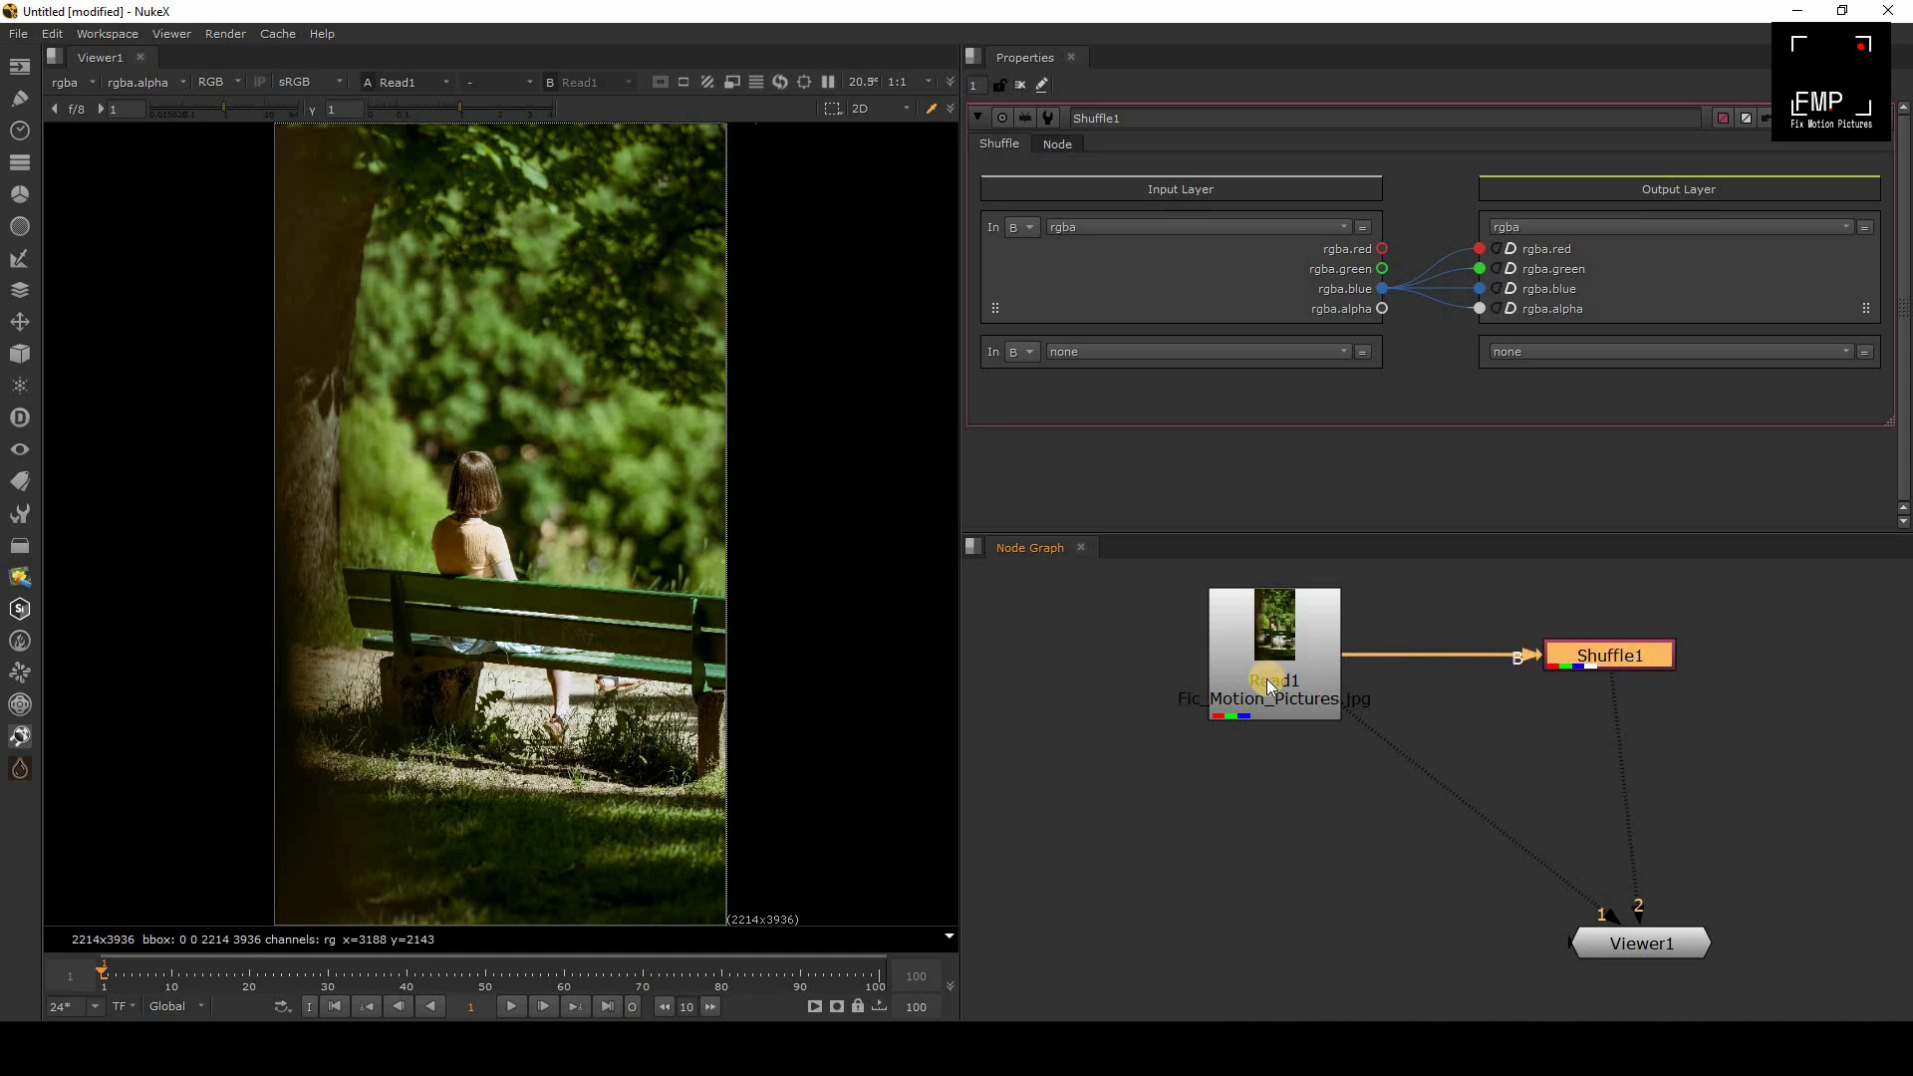
{"action": "left_click", "coordinate": [1261, 770]}
{"action": "mouse_move", "coordinate": [1265, 684]}
{"action": "left_mouse_down"}
{"action": "mouse_move", "coordinate": [1310, 680]}
{"action": "mouse_move", "coordinate": [1269, 687]}
{"action": "left_mouse_up"}
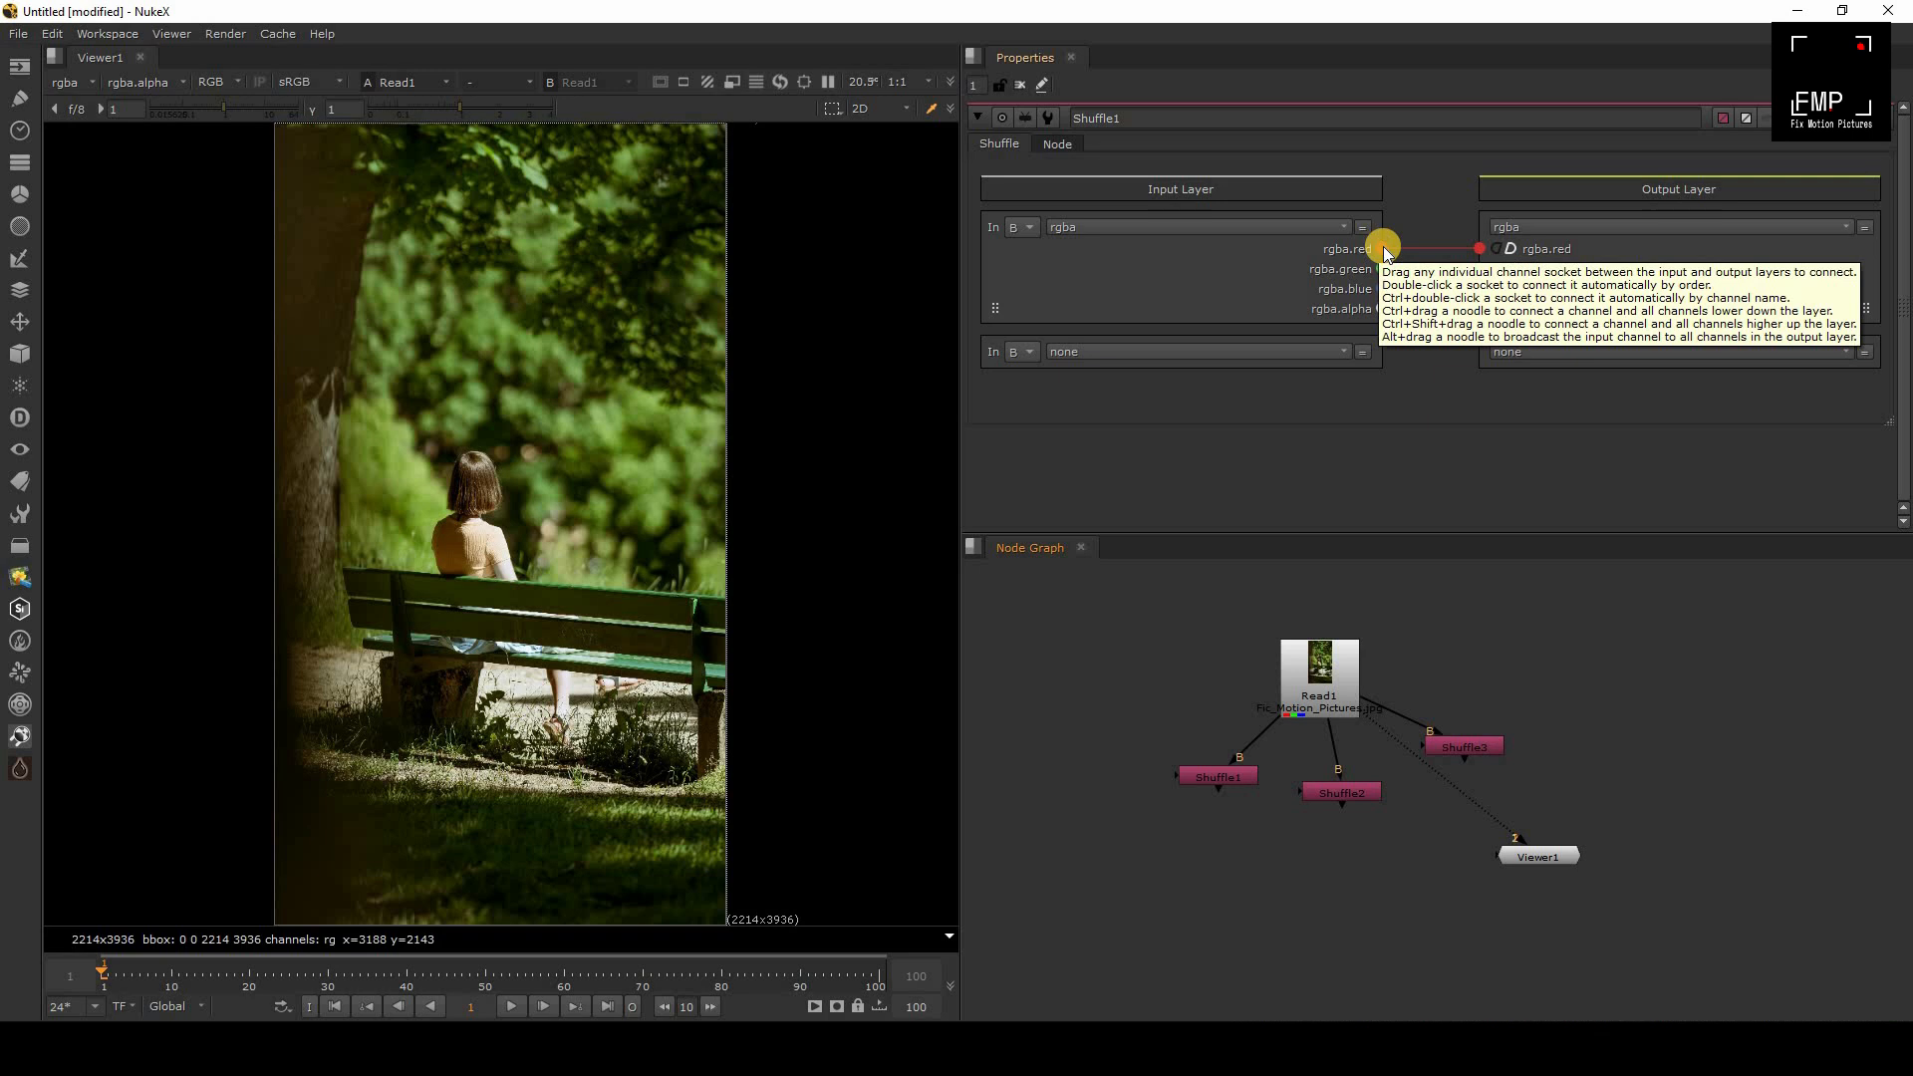
Step: Route the red input channel to all four rgba outputs in Shuffle1 and rename the node red
{"action": "double_click", "coordinate": [1481, 249]}
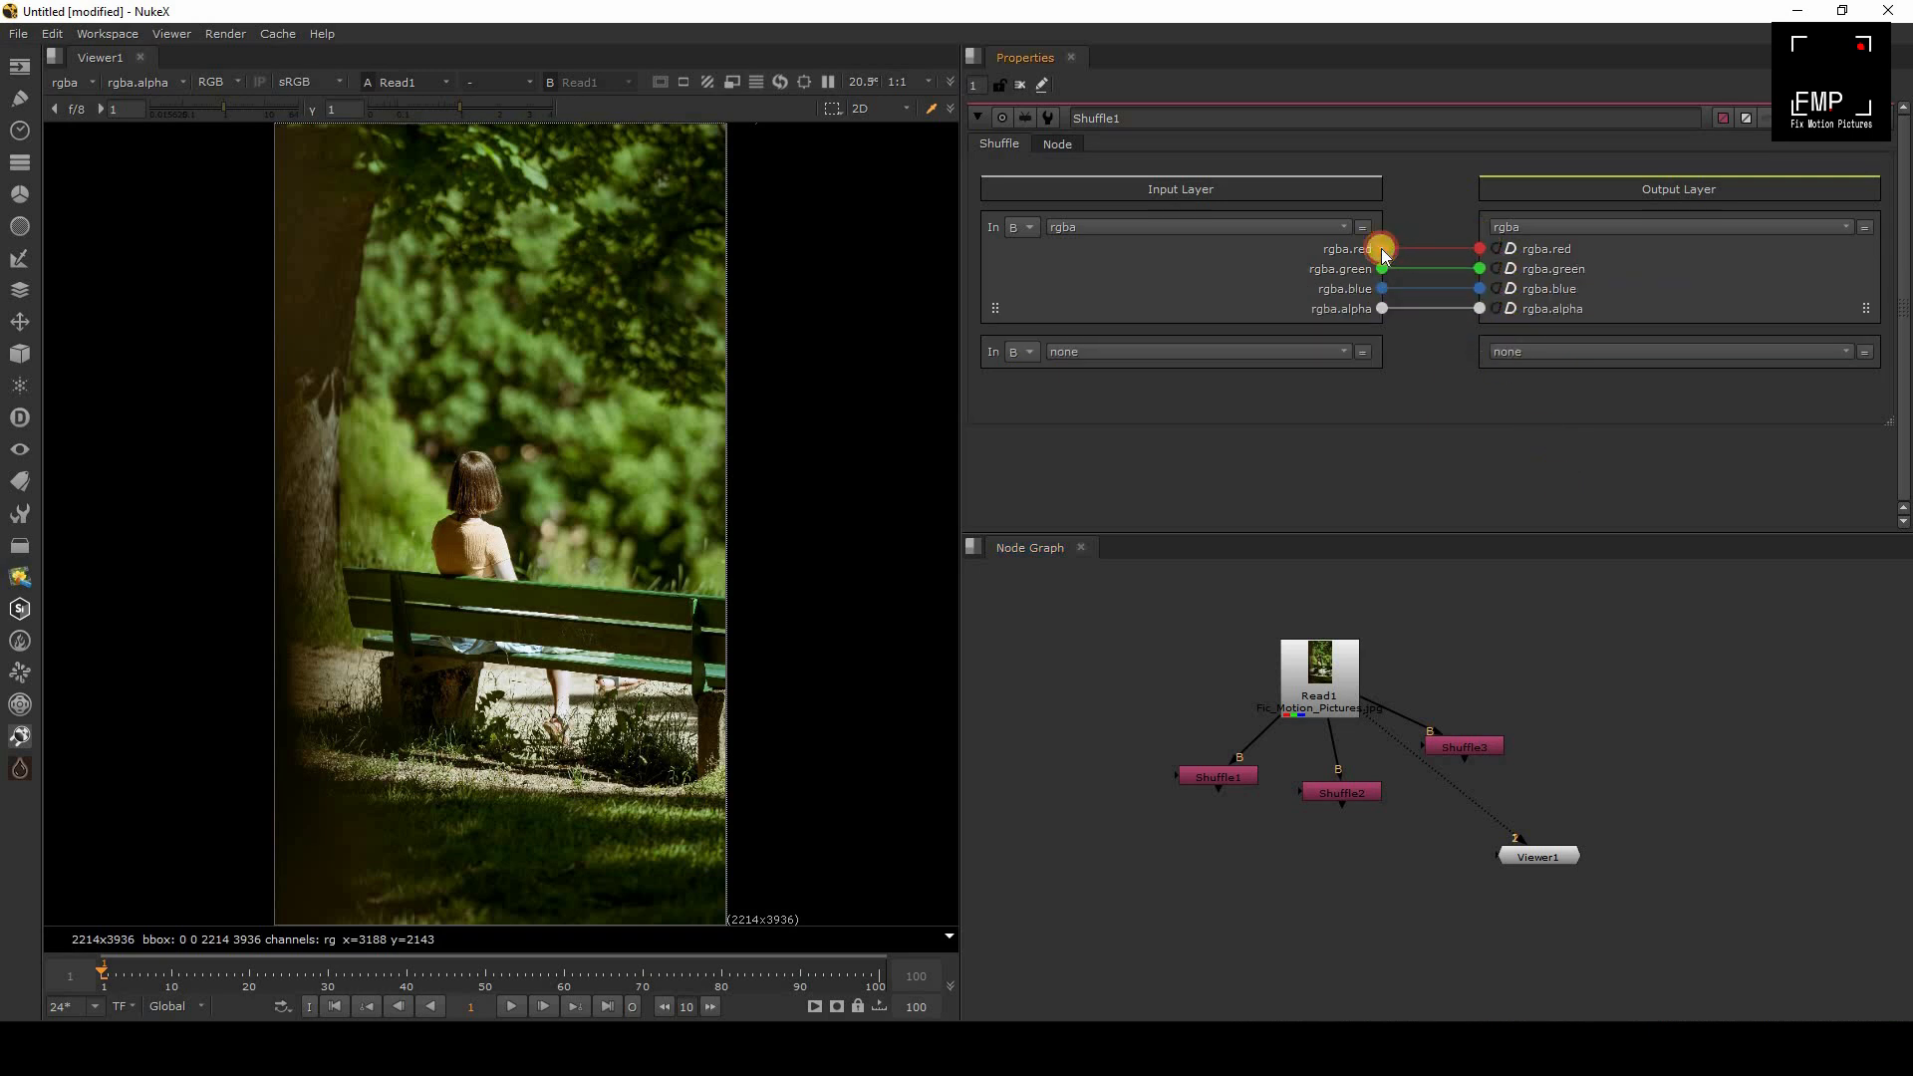
{"action": "left_click_drag", "start_coordinate": [1381, 248], "coordinate": [1475, 255]}
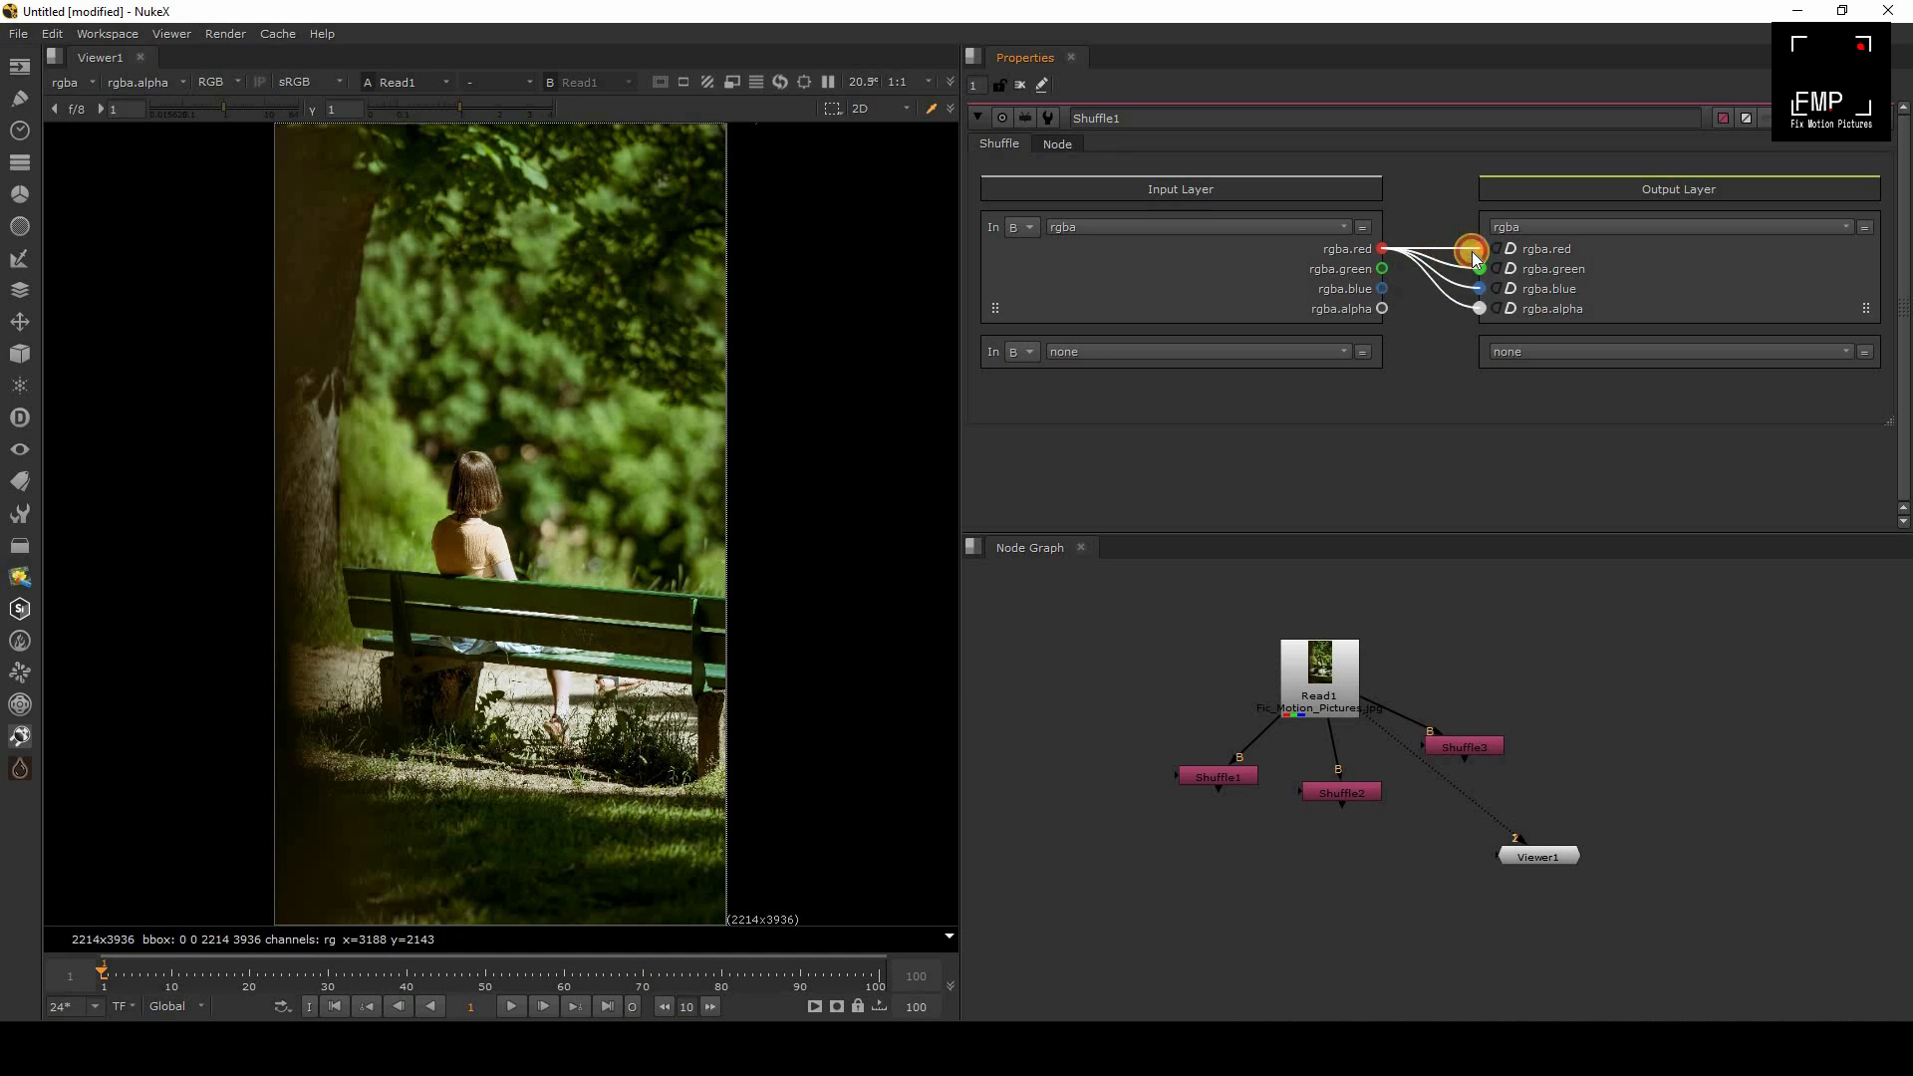
{"action": "left_click", "coordinate": [1221, 778]}
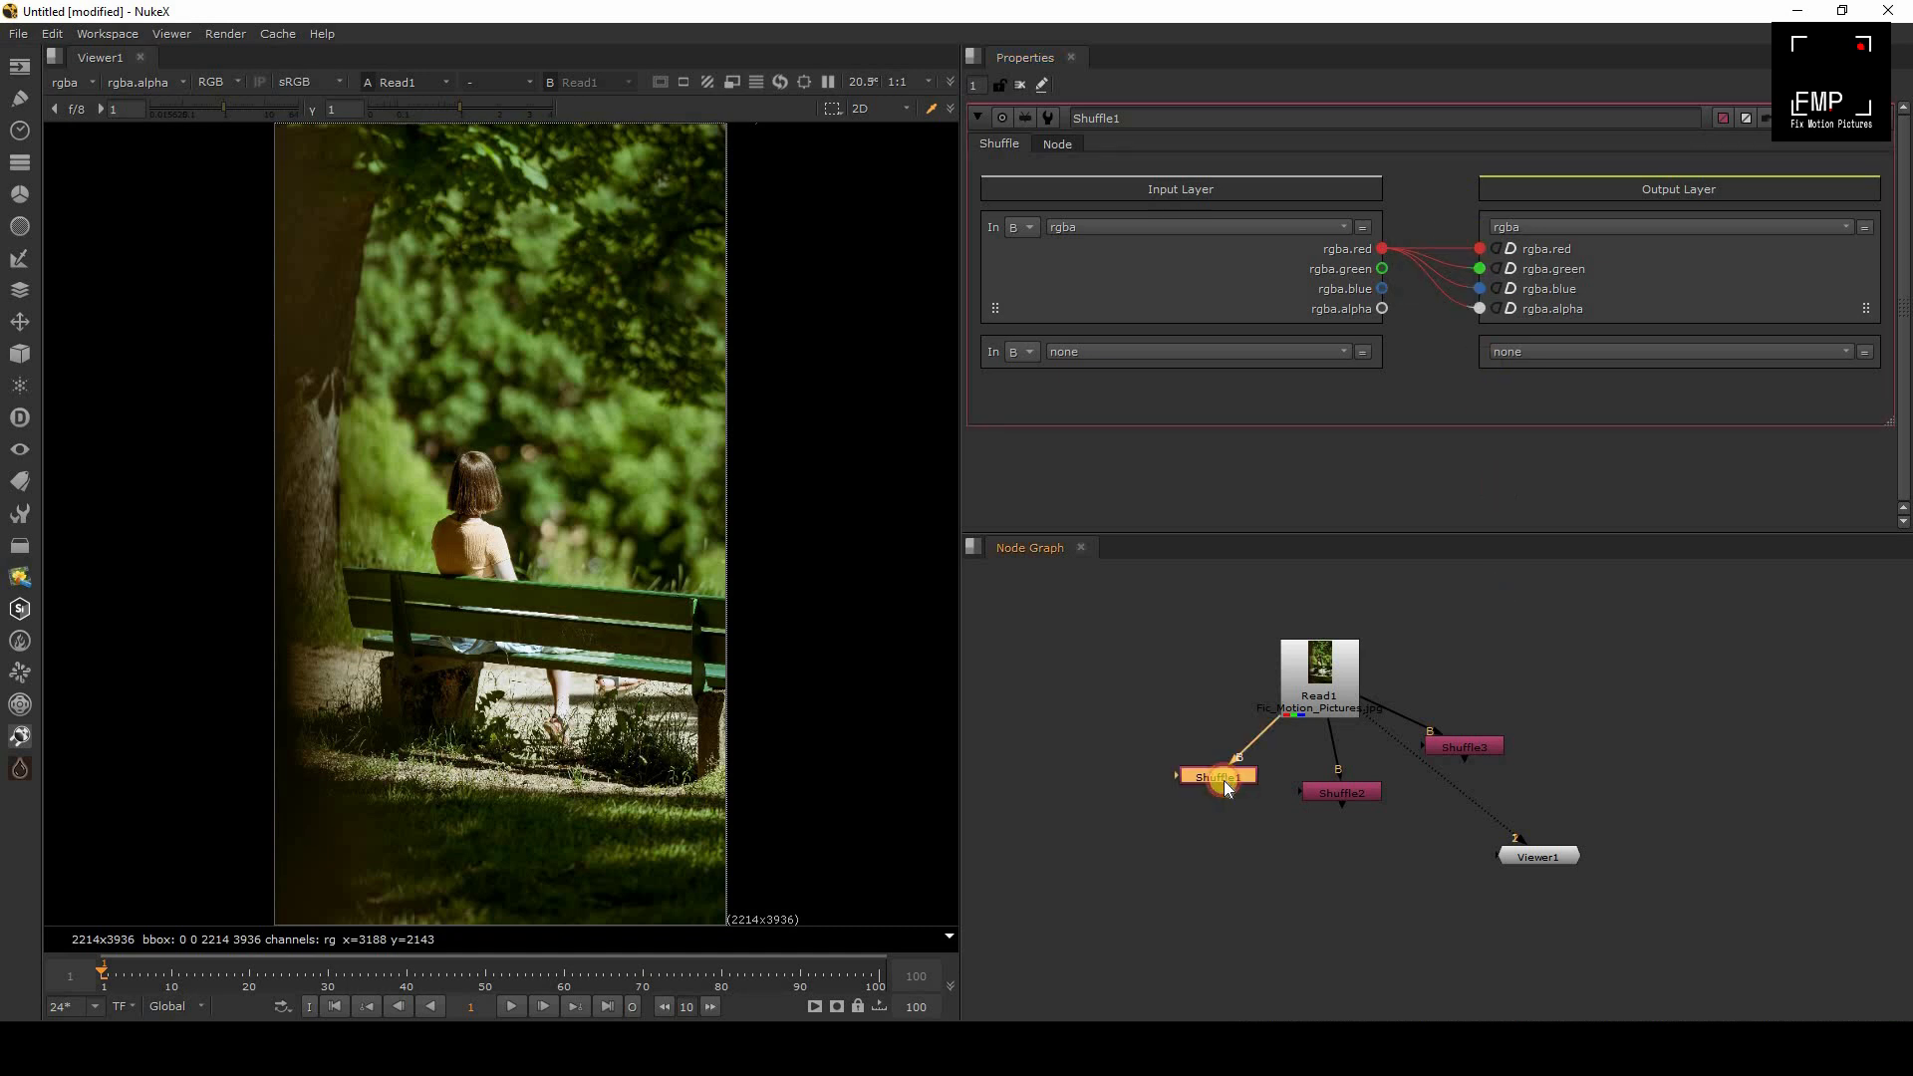
{"action": "double_click", "coordinate": [1133, 117]}
{"action": "type", "text": "red"}
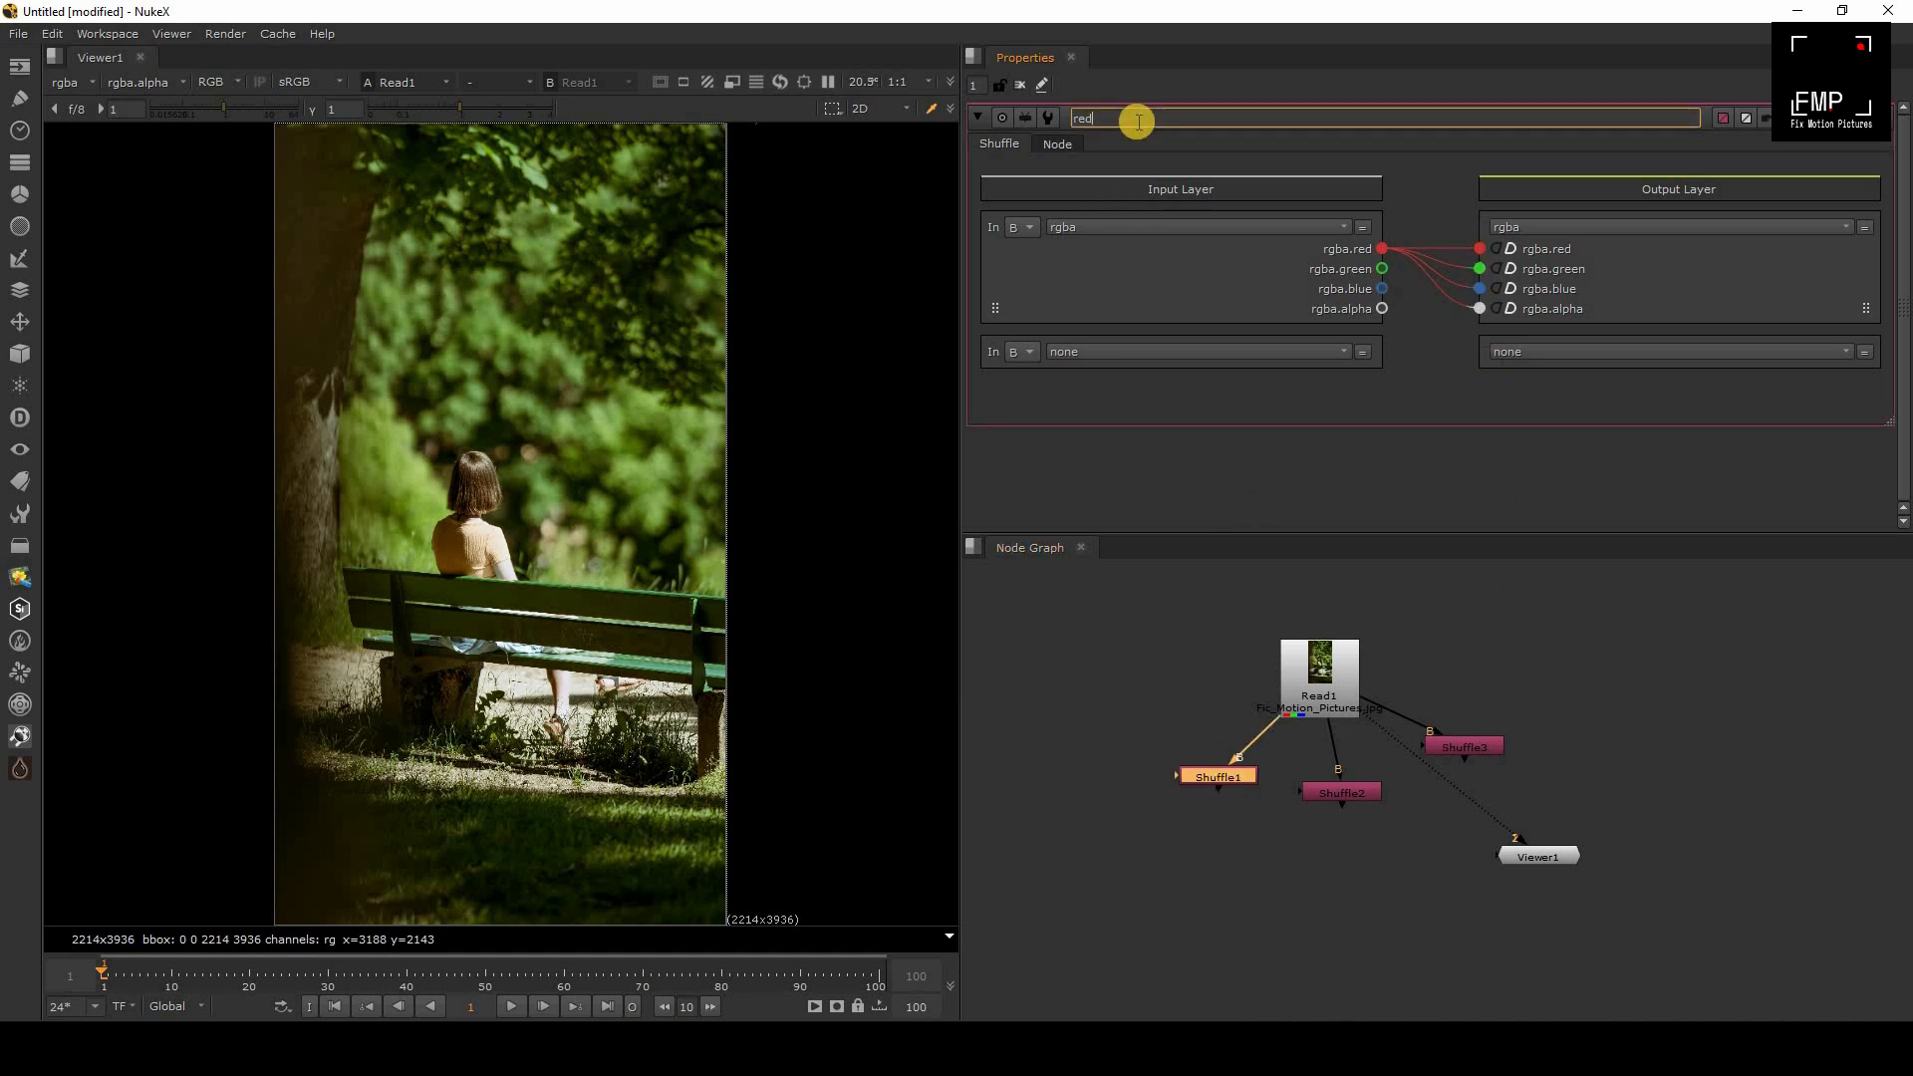
Step: View Shuffle2, route its green input channel to all four rgba outputs, and rename the node Green
{"action": "left_click", "coordinate": [1343, 792]}
{"action": "key", "text": "1"}
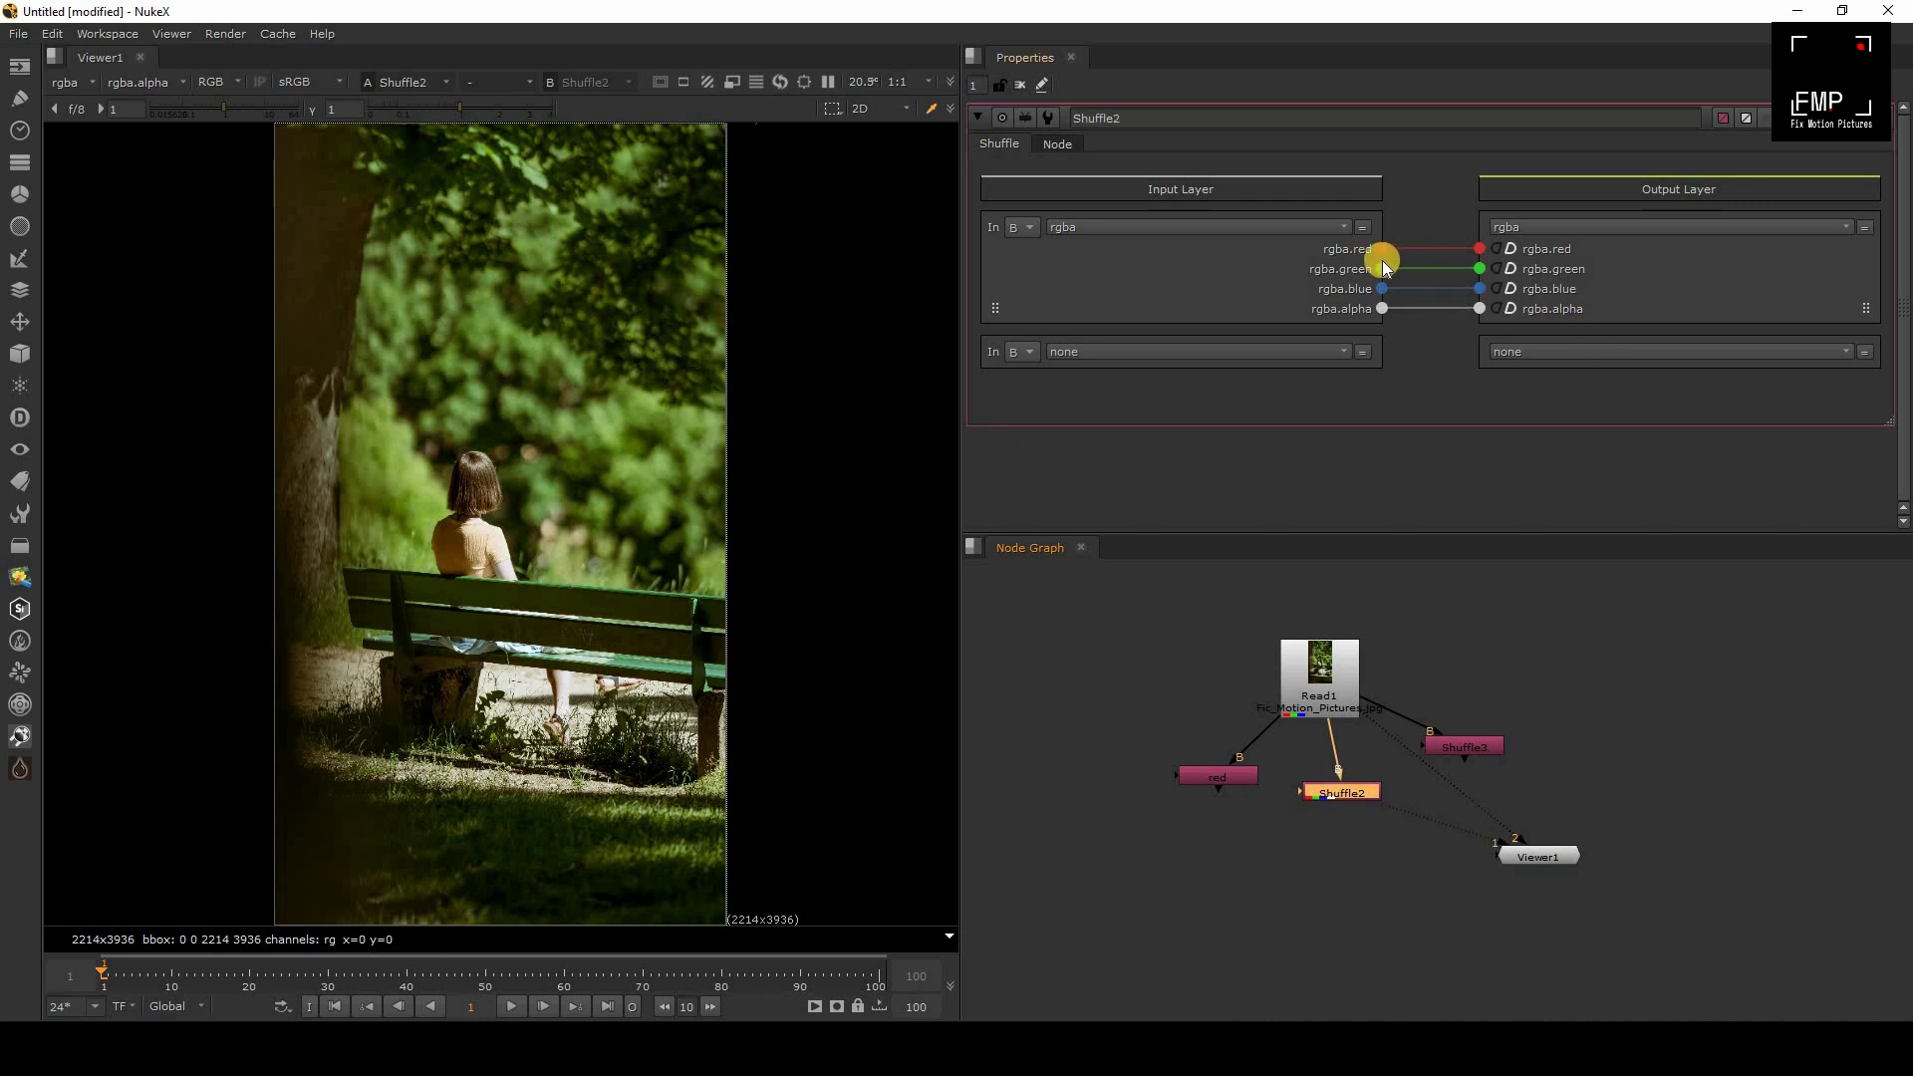
{"action": "left_click_drag", "start_coordinate": [1384, 267], "coordinate": [1480, 265]}
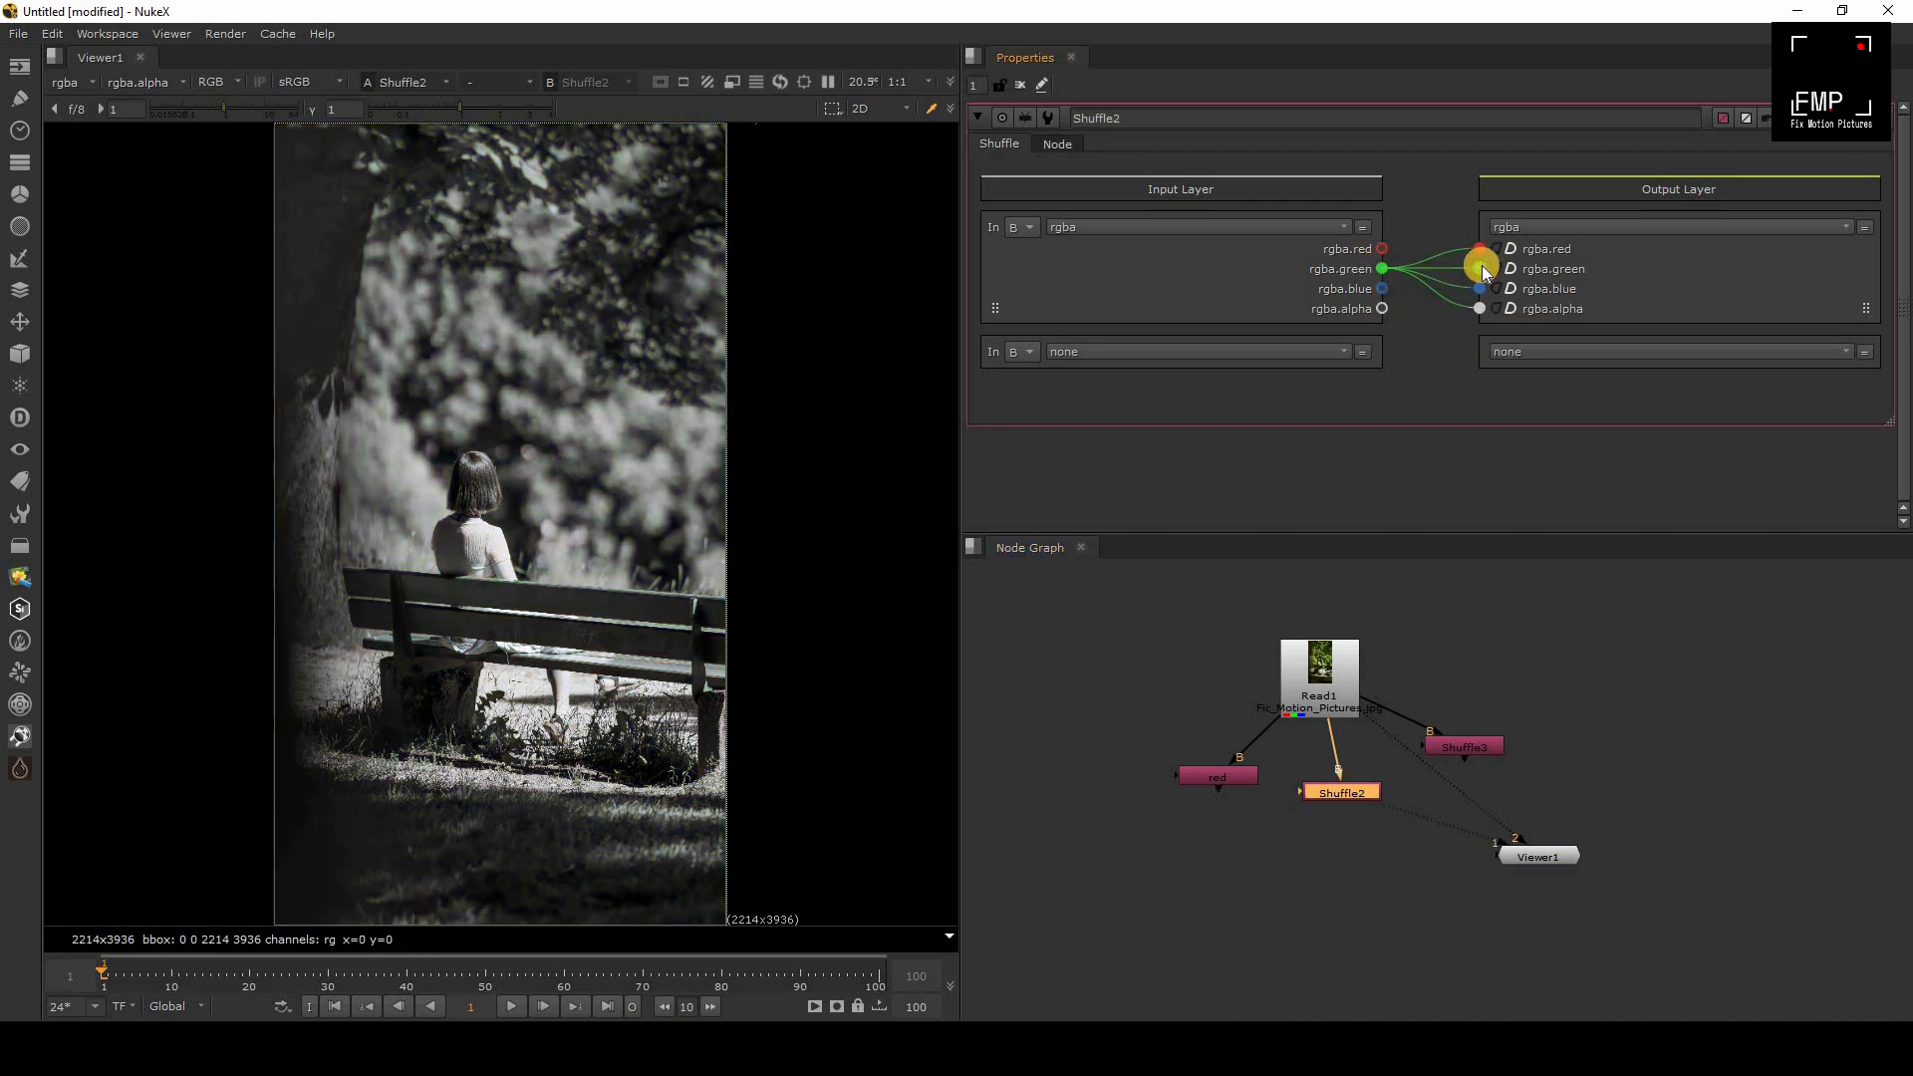
{"action": "left_click", "coordinate": [1342, 792]}
{"action": "left_click", "coordinate": [1341, 793]}
{"action": "left_click", "coordinate": [1128, 113]}
Step: Route the blue input channel to all four rgba outputs in Shuffle3 and rename the node Blue
{"action": "double_click", "coordinate": [1464, 747]}
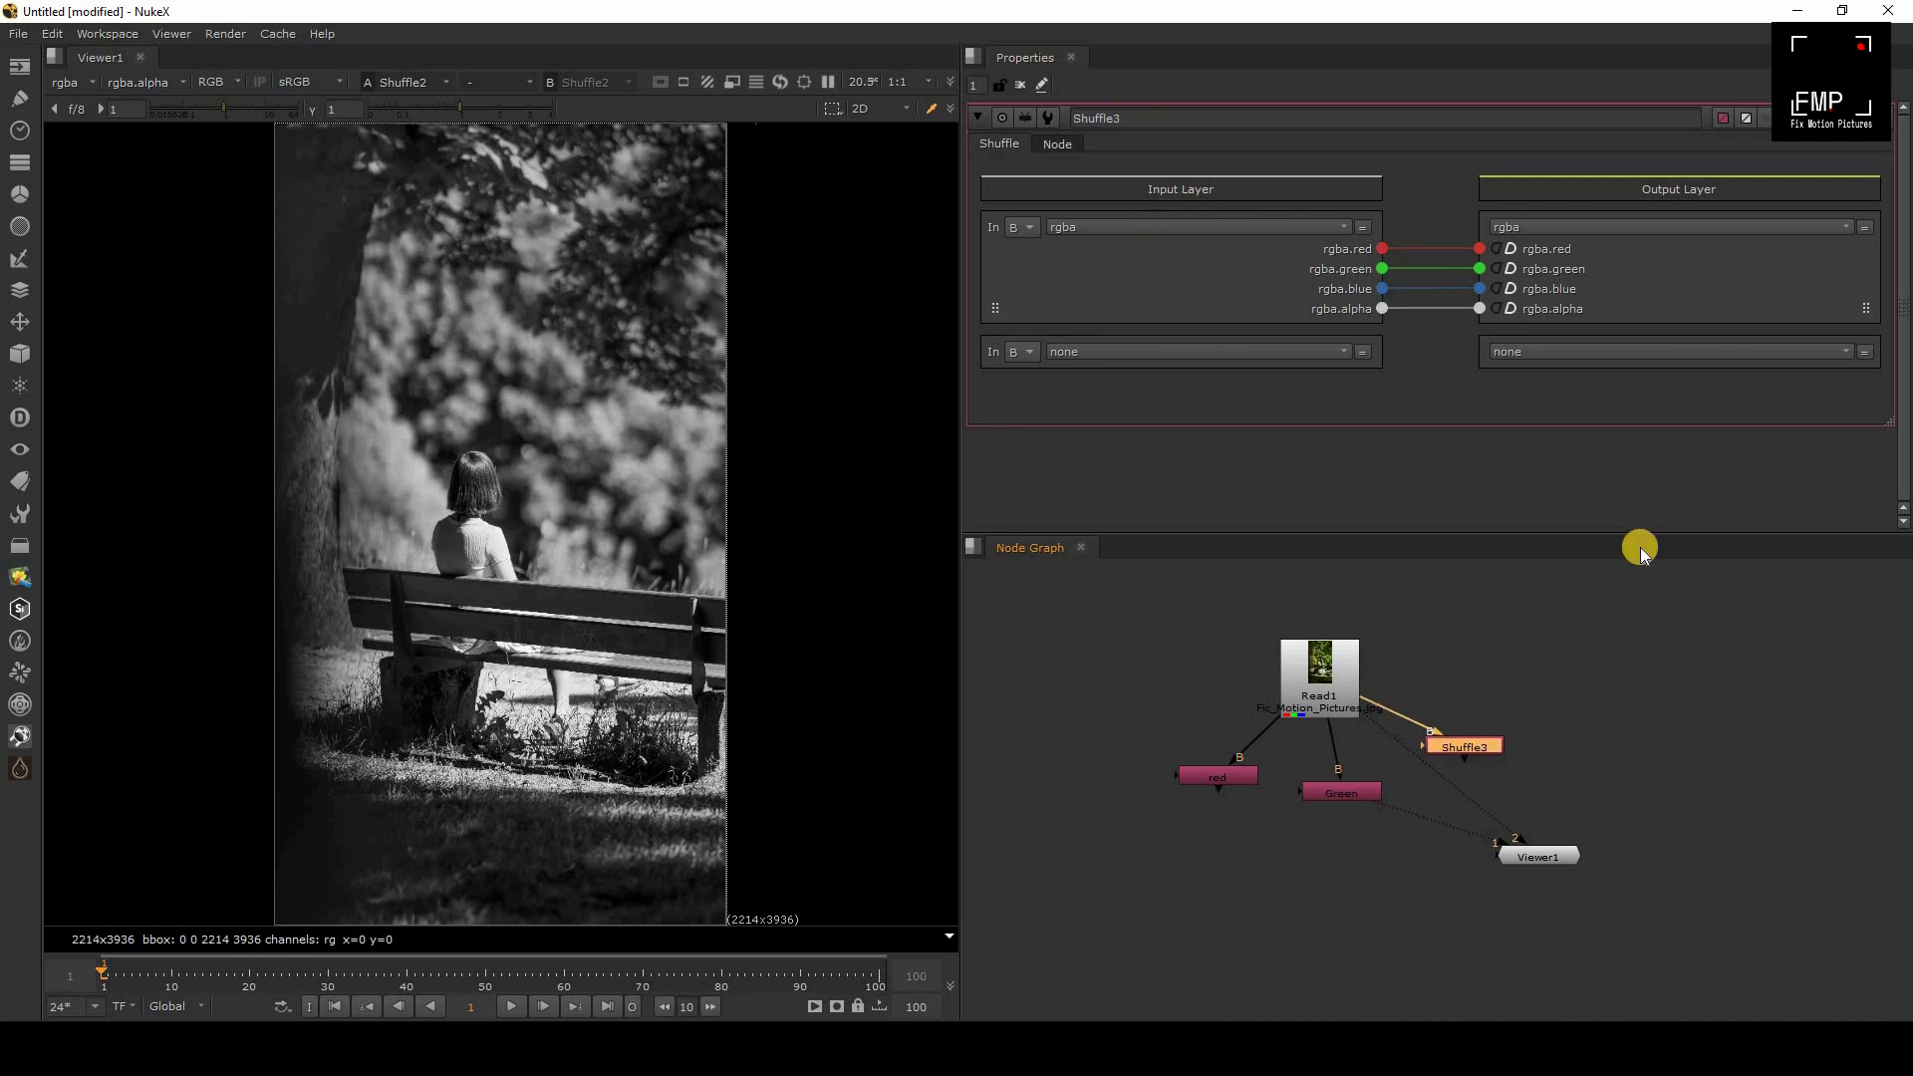
{"action": "left_click_drag", "start_coordinate": [1382, 288], "coordinate": [1480, 295]}
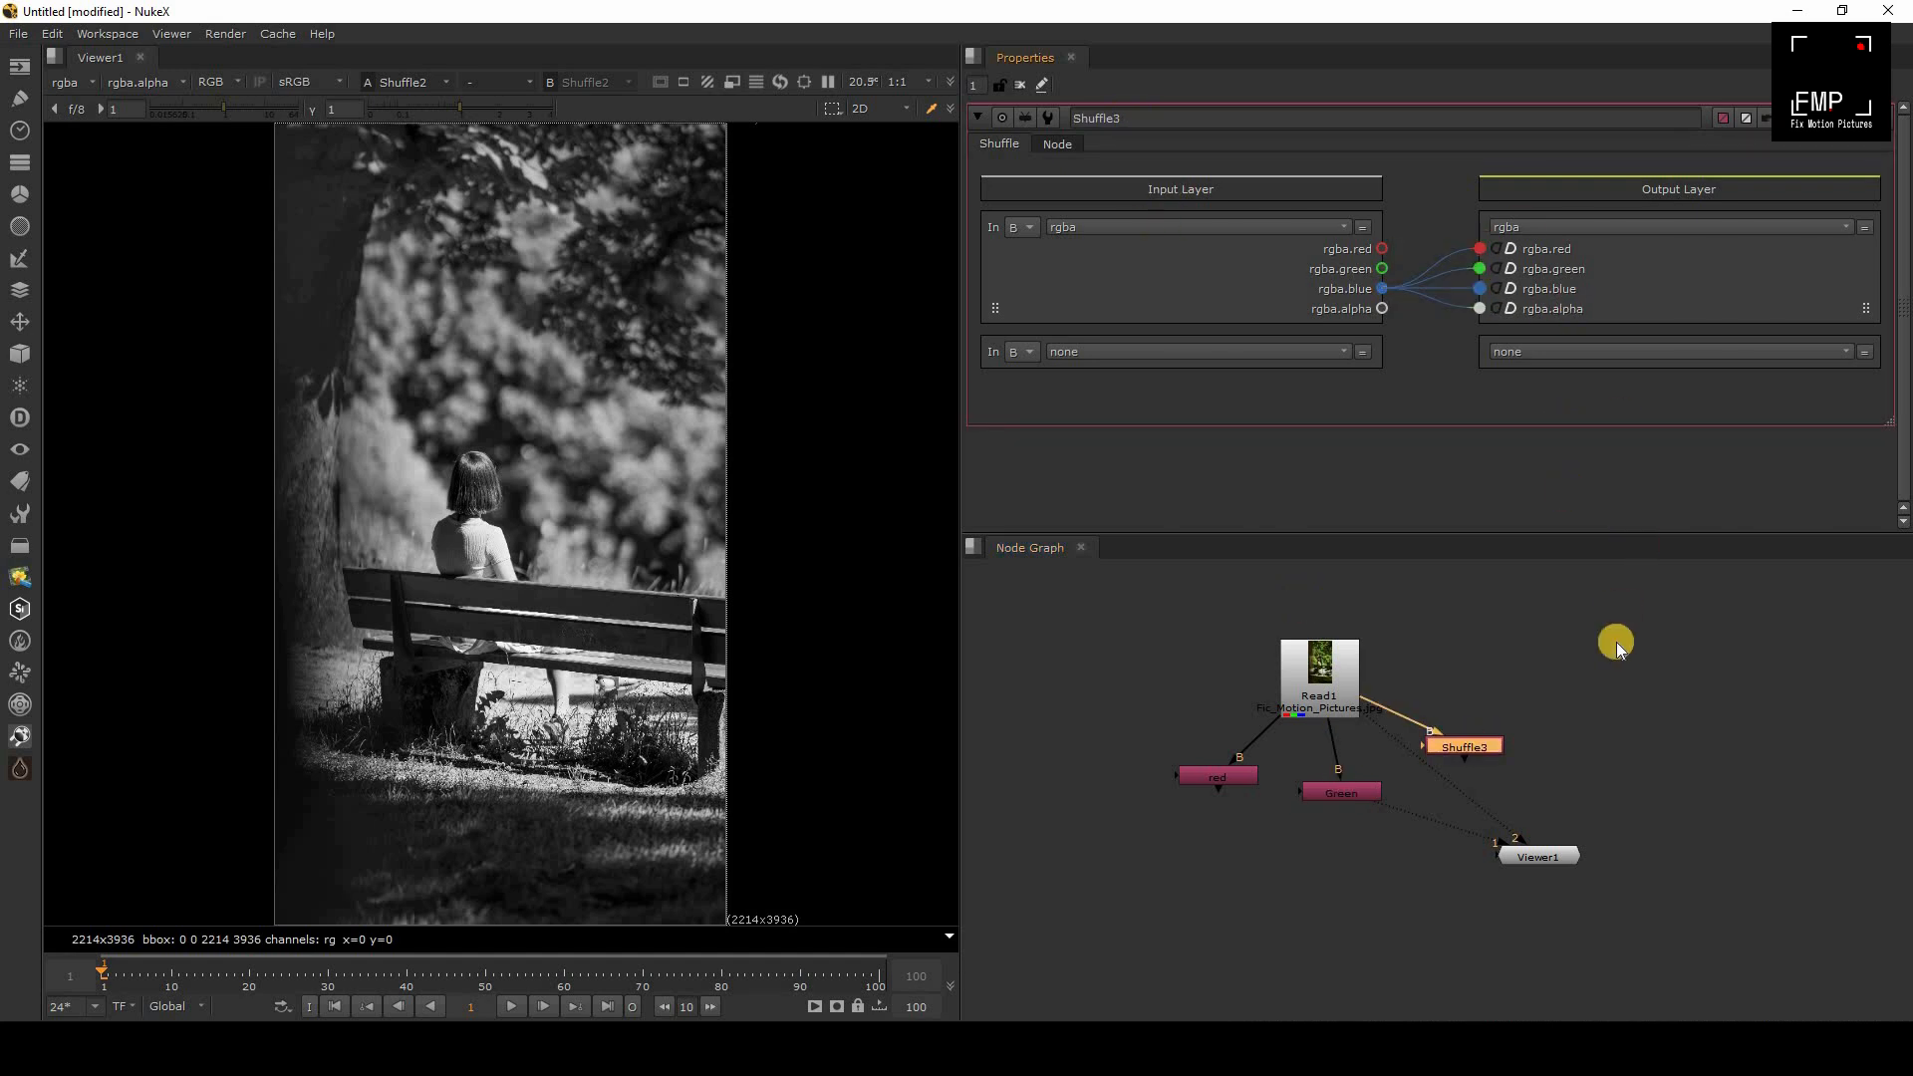
{"action": "double_click", "coordinate": [1141, 121]}
{"action": "type", "text": "Blue"}
Step: Arrange the red, Green and Blue nodes in a row below Read1, with Viewer1 off to the side
{"action": "left_click_drag", "start_coordinate": [1233, 782], "coordinate": [1154, 809]}
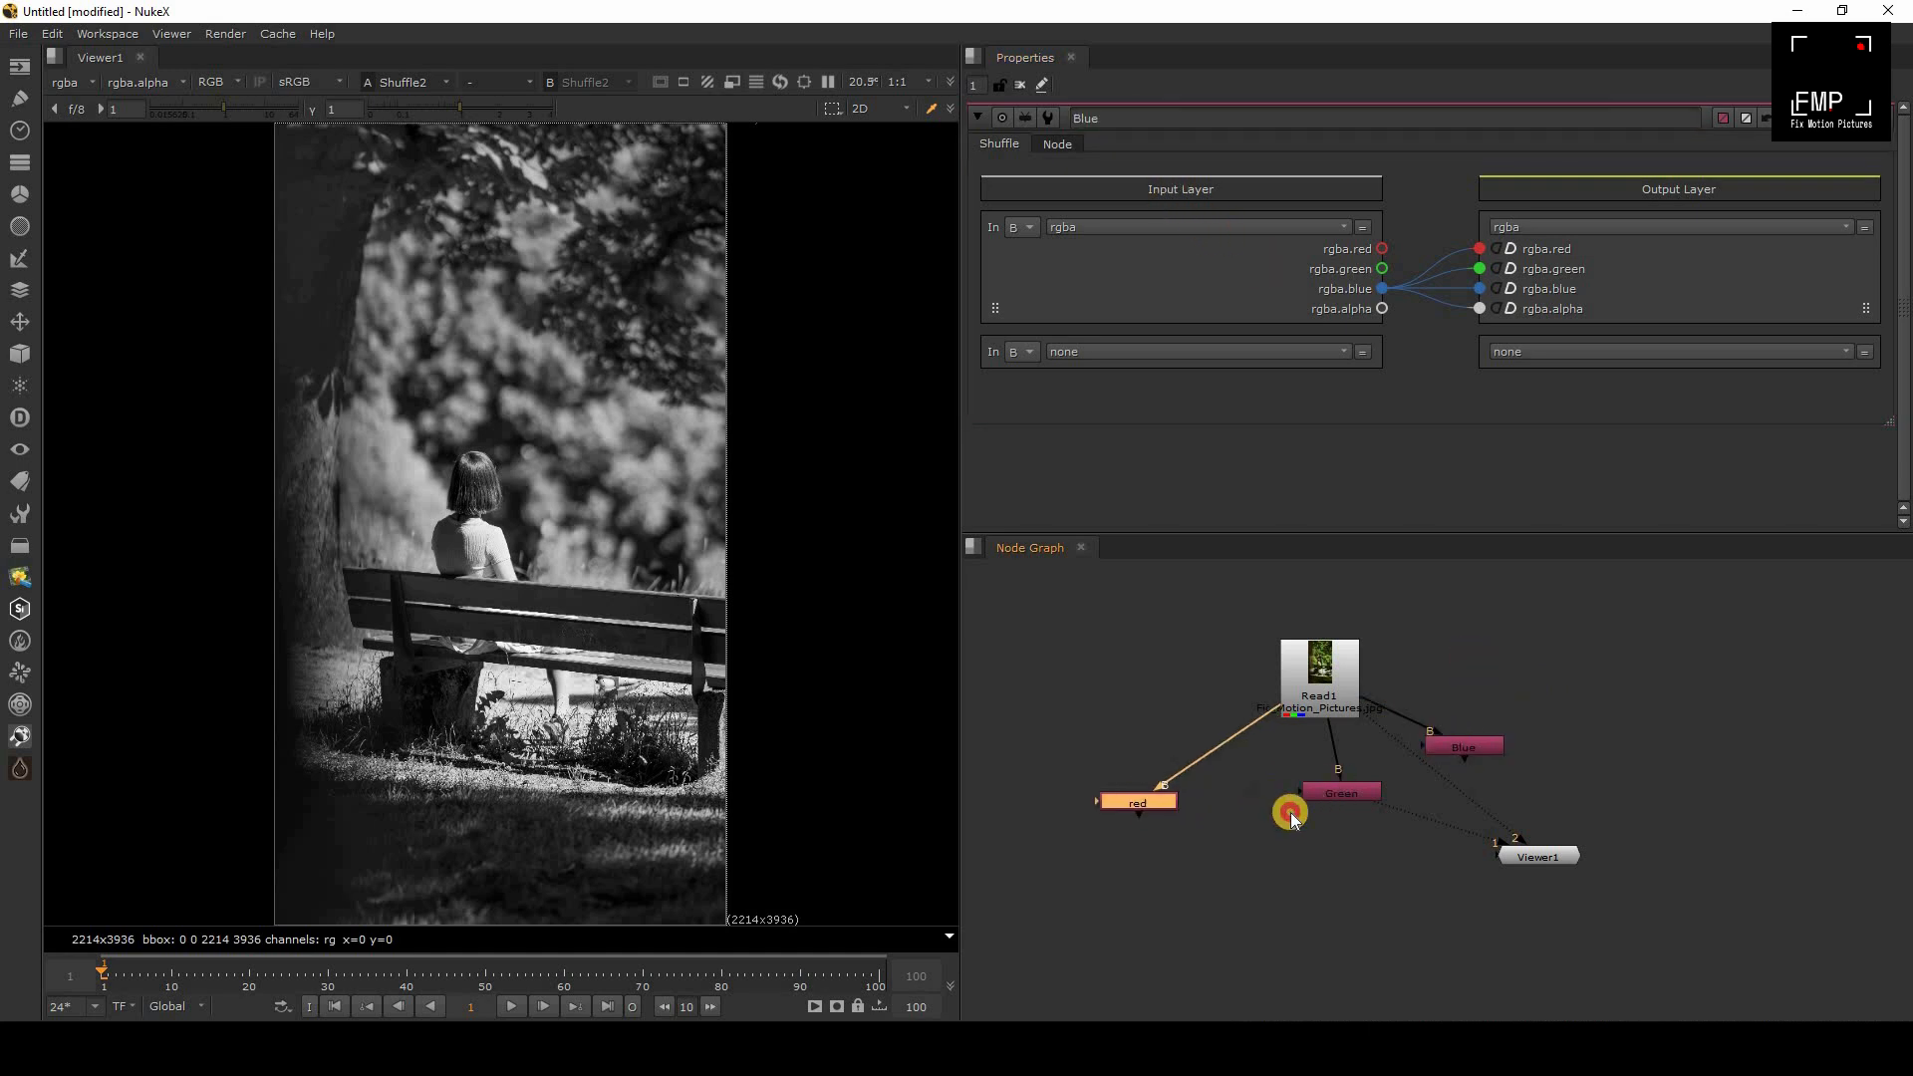
{"action": "left_click_drag", "start_coordinate": [1334, 789], "coordinate": [1288, 812]}
{"action": "left_click_drag", "start_coordinate": [1468, 741], "coordinate": [1426, 795]}
{"action": "left_click_drag", "start_coordinate": [1538, 856], "coordinate": [1649, 863]}
{"action": "left_click_drag", "start_coordinate": [1295, 816], "coordinate": [1290, 811]}
{"action": "left_click_drag", "start_coordinate": [1303, 671], "coordinate": [1245, 662]}
{"action": "left_click_drag", "start_coordinate": [1139, 801], "coordinate": [1135, 813]}
{"action": "left_click_drag", "start_coordinate": [1291, 811], "coordinate": [1273, 813]}
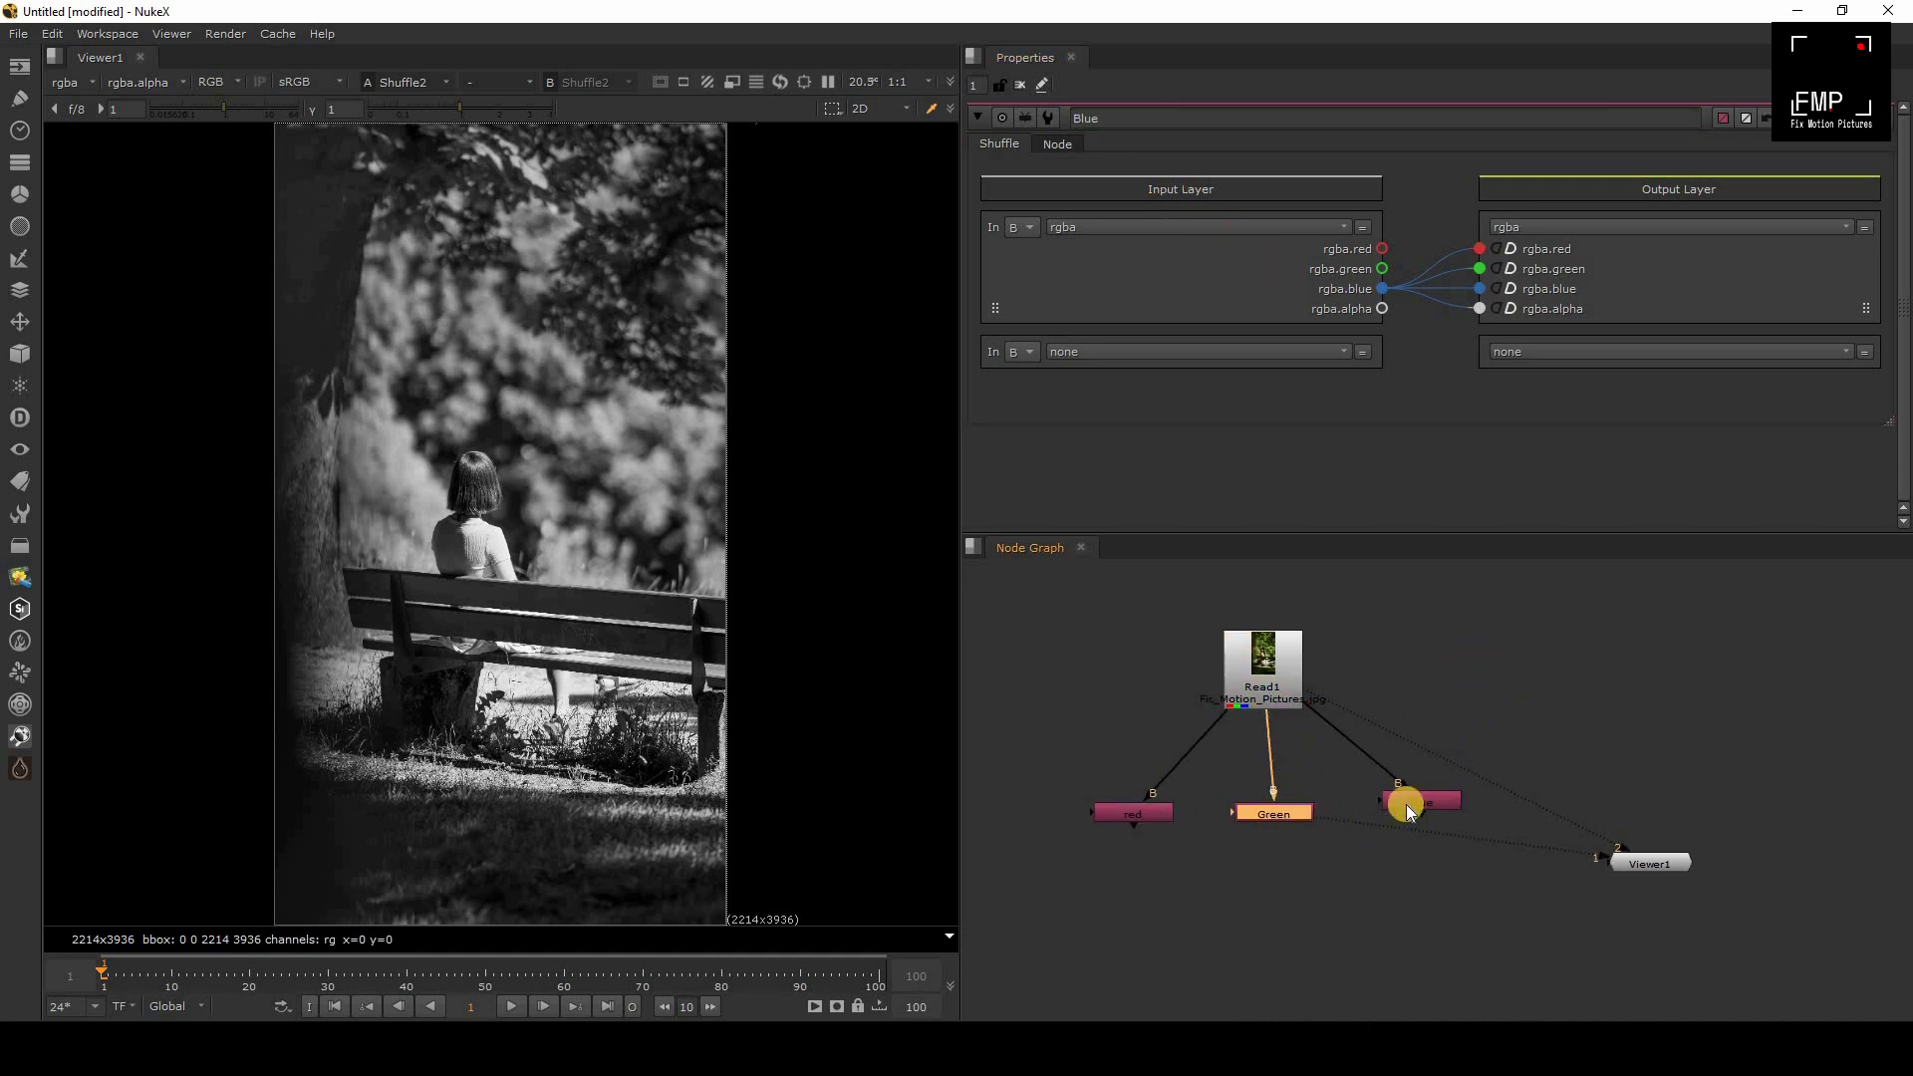
{"action": "left_click_drag", "start_coordinate": [1406, 804], "coordinate": [1428, 809]}
Step: Add a Write node below each of the red, Green and Blue nodes
{"action": "left_click", "coordinate": [1132, 809]}
{"action": "key", "text": "Tab"}
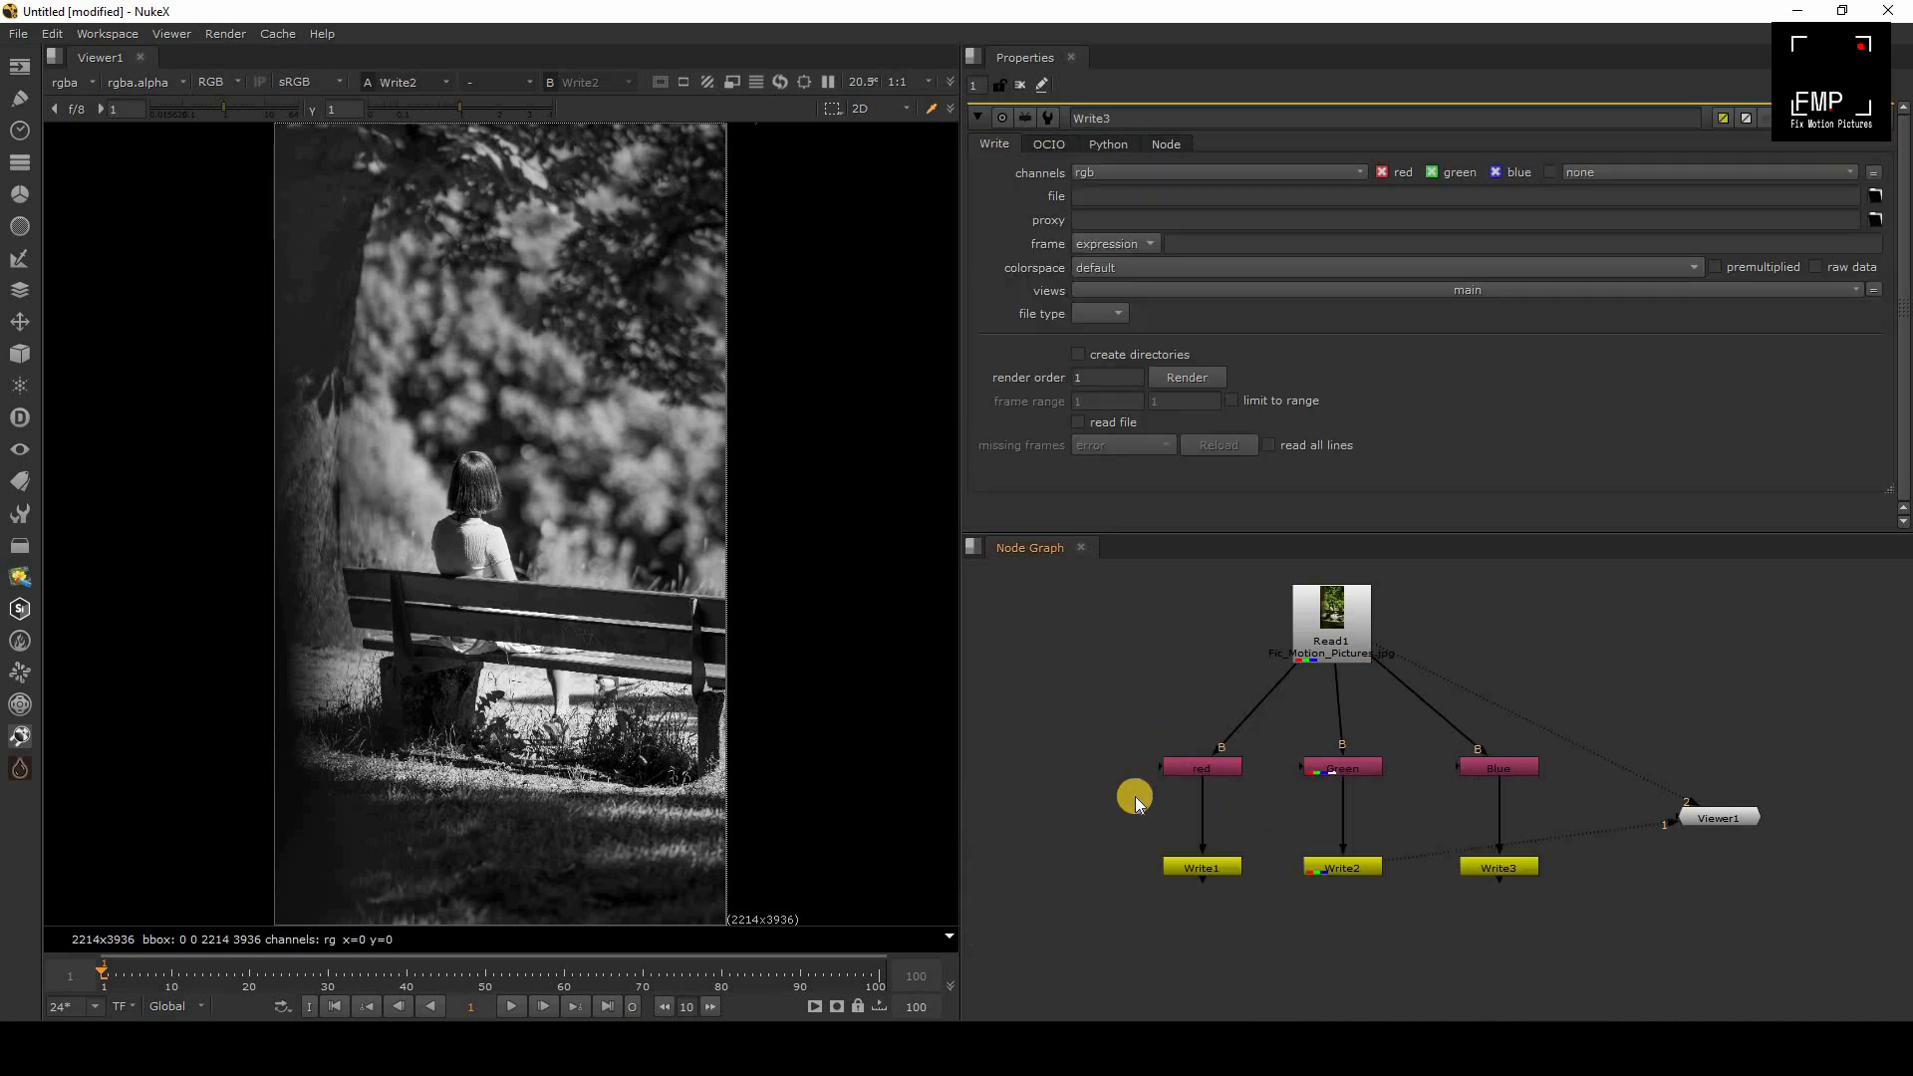
Step: Connect Write1 directly to Read1, bypassing the red node, and view Write1's output
{"action": "left_click", "coordinate": [1210, 872]}
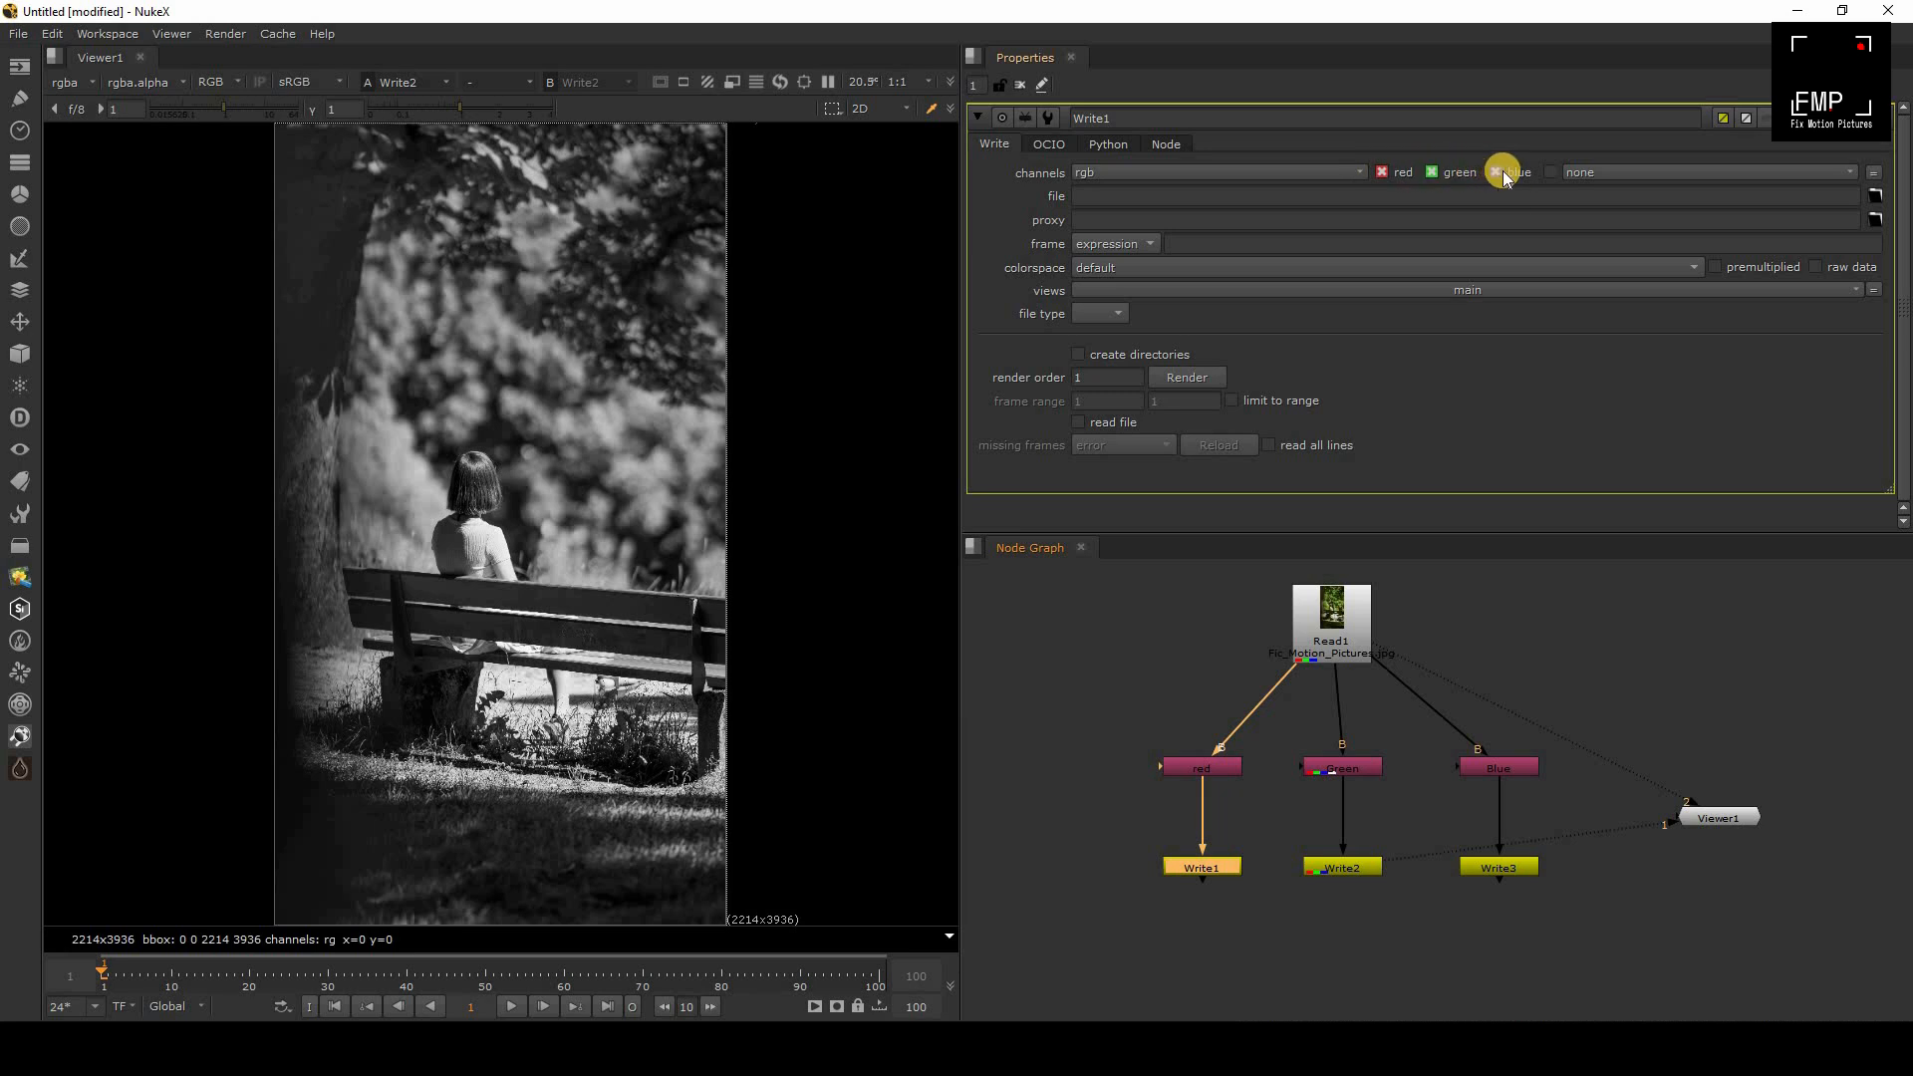
{"action": "left_click", "coordinate": [1389, 779]}
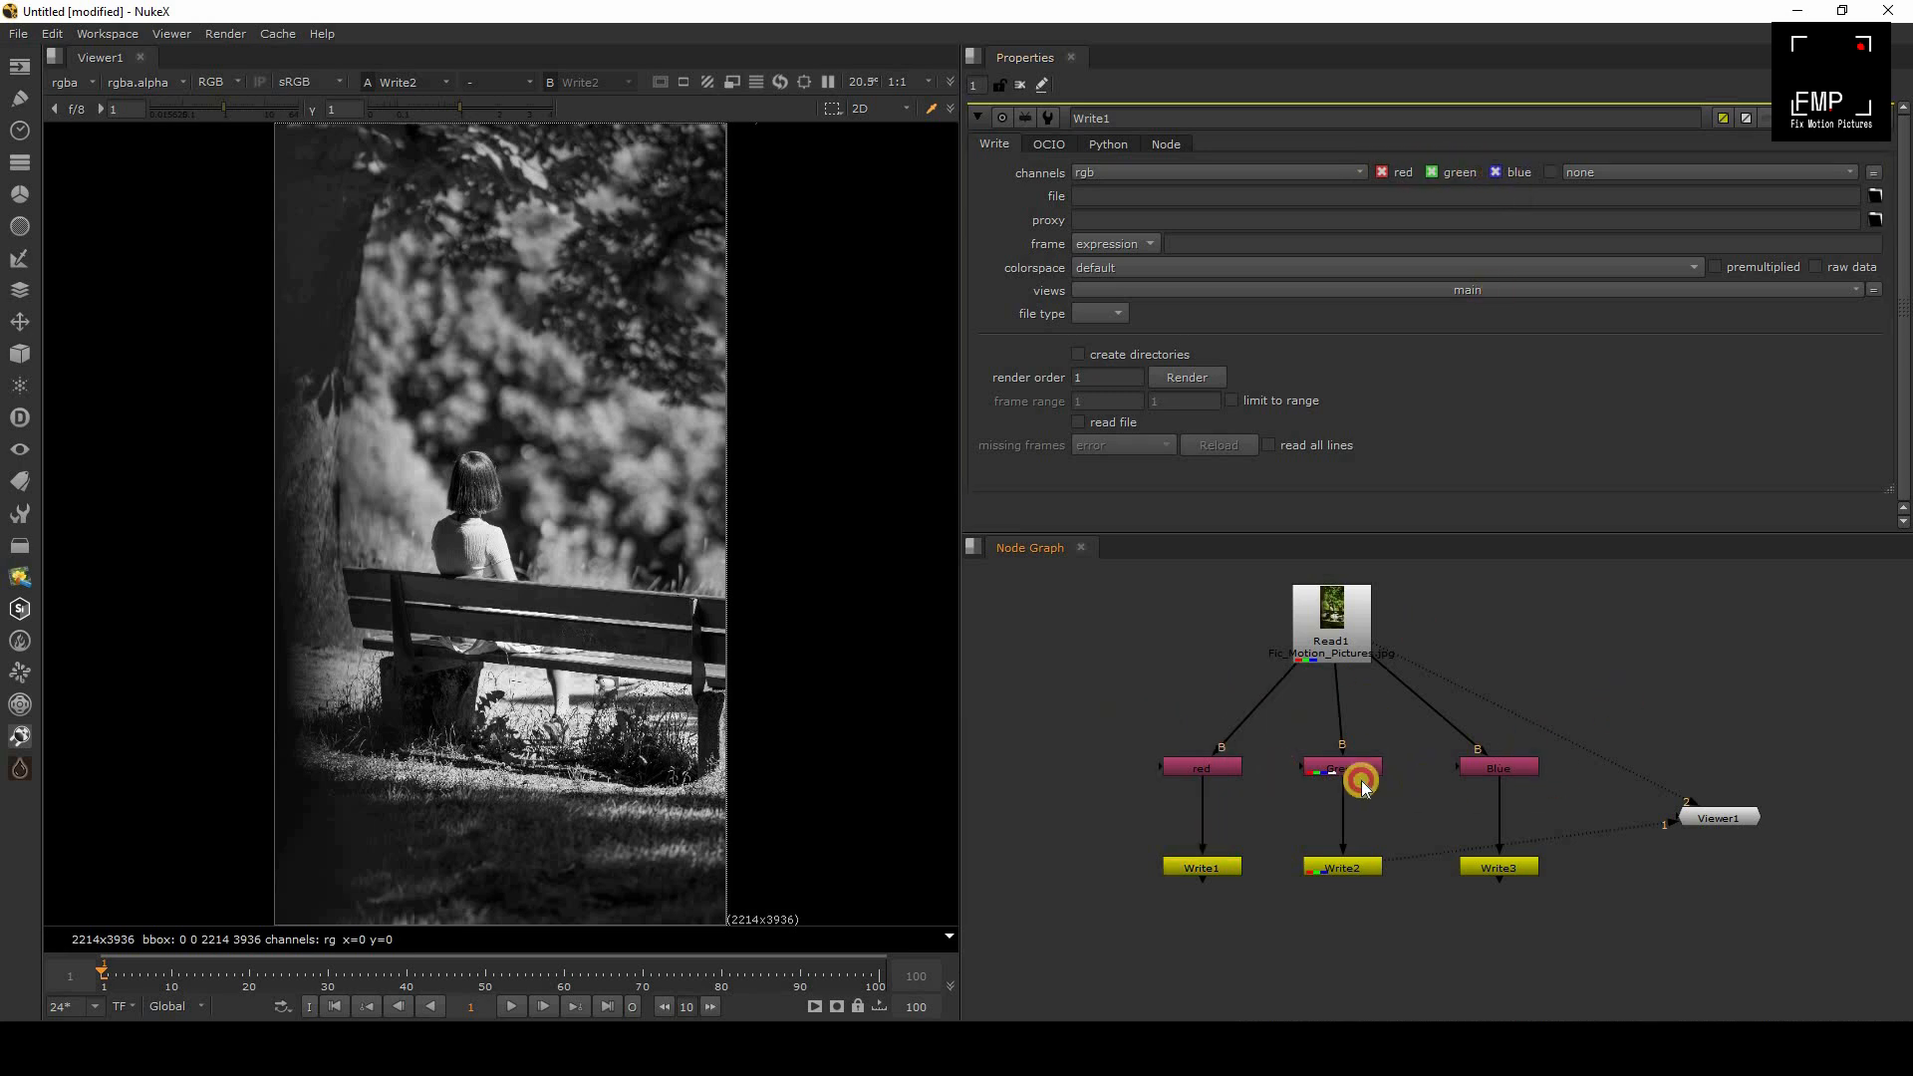
{"action": "left_click_drag", "start_coordinate": [1227, 768], "coordinate": [1324, 643]}
{"action": "left_click", "coordinate": [1056, 854]}
{"action": "left_click", "coordinate": [1202, 865]}
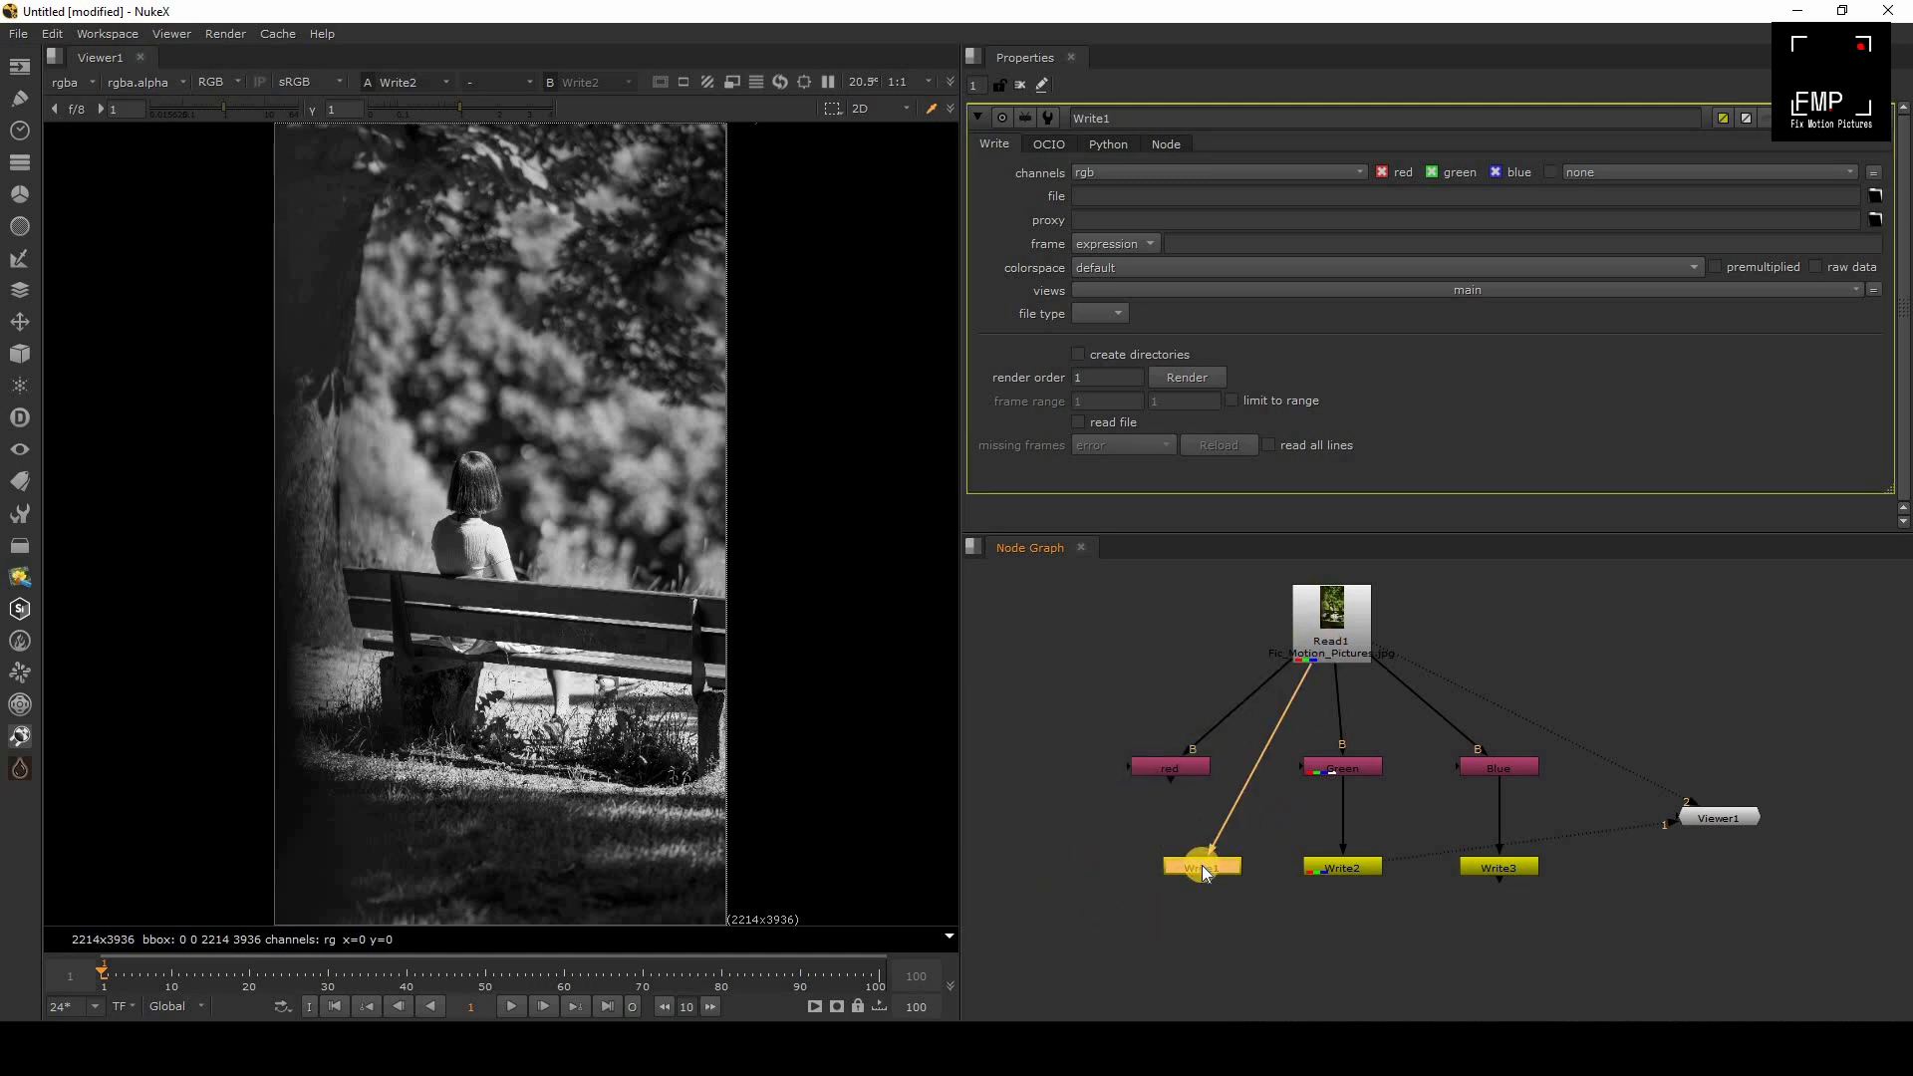
{"action": "key", "text": "1"}
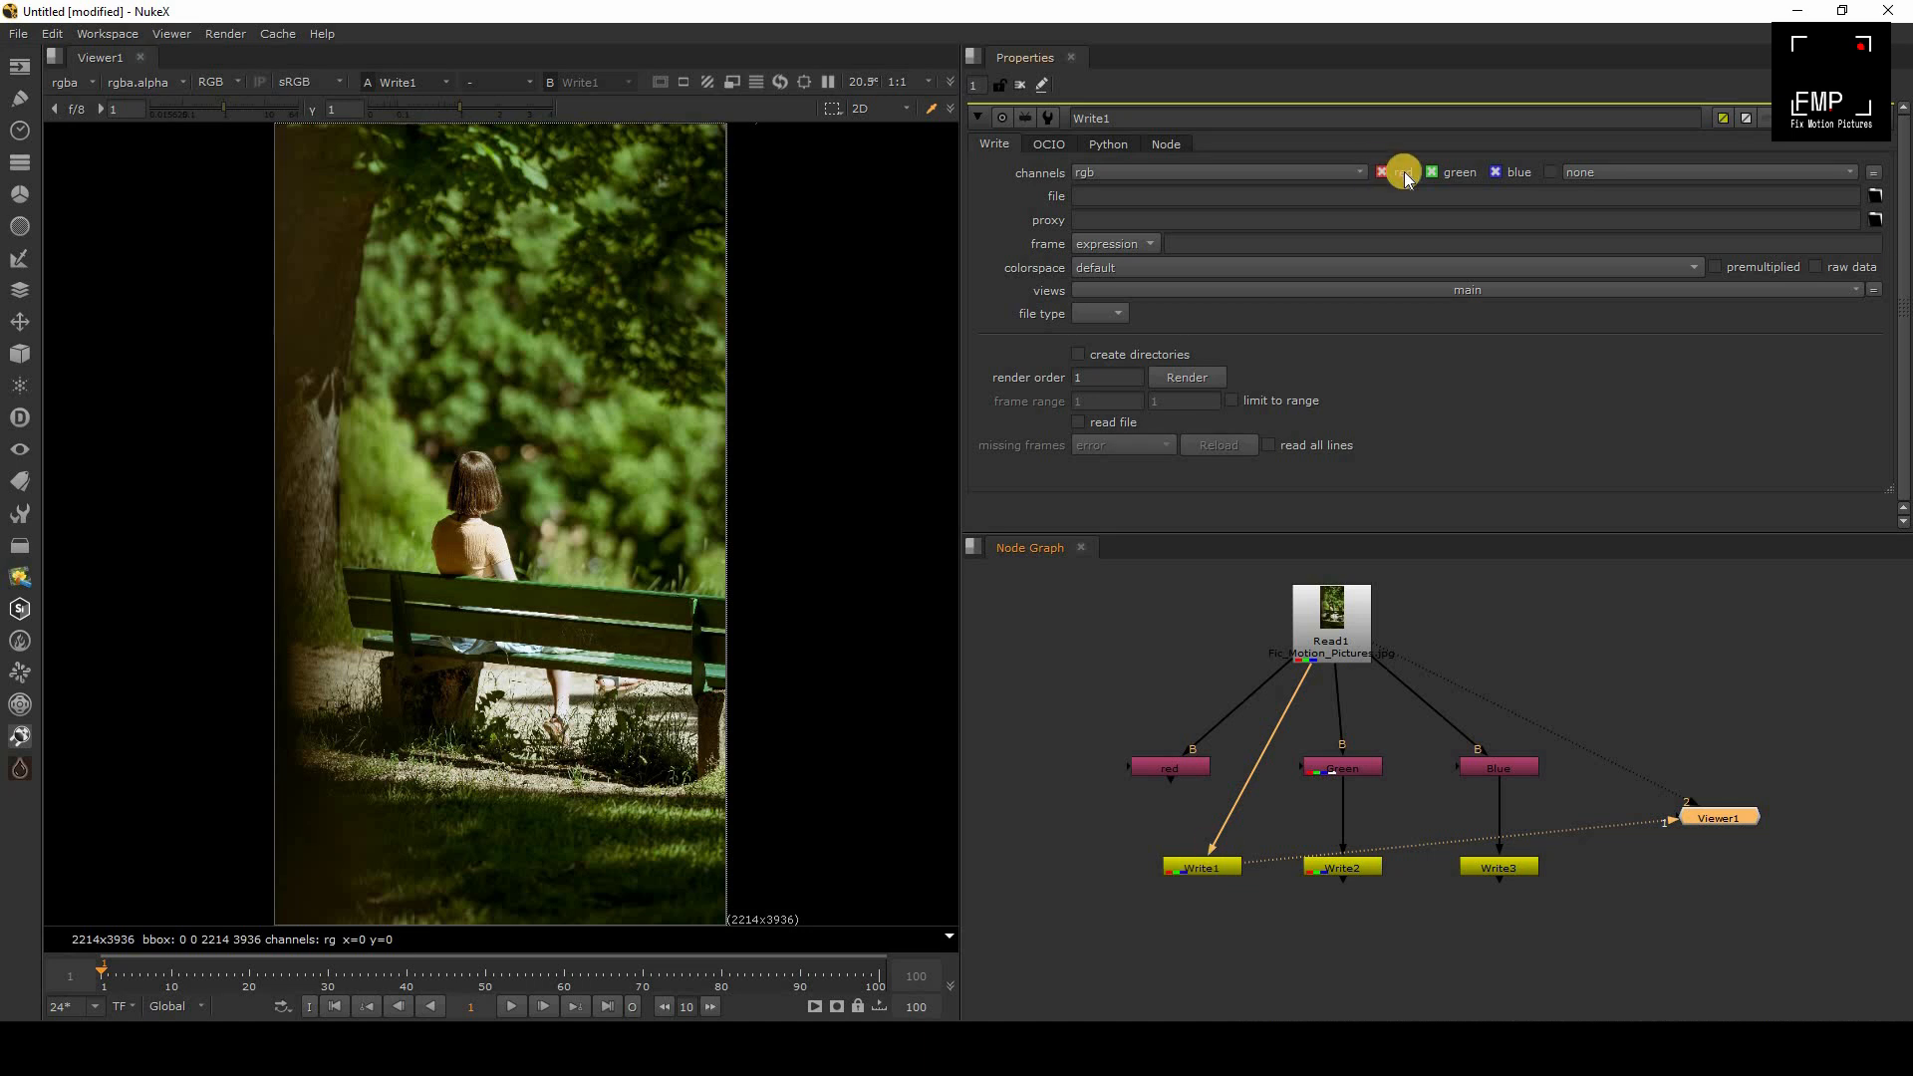
Step: Exclude blue and green from Write1's channels to show only red, and re-enable both channels
{"action": "left_click", "coordinate": [1504, 173]}
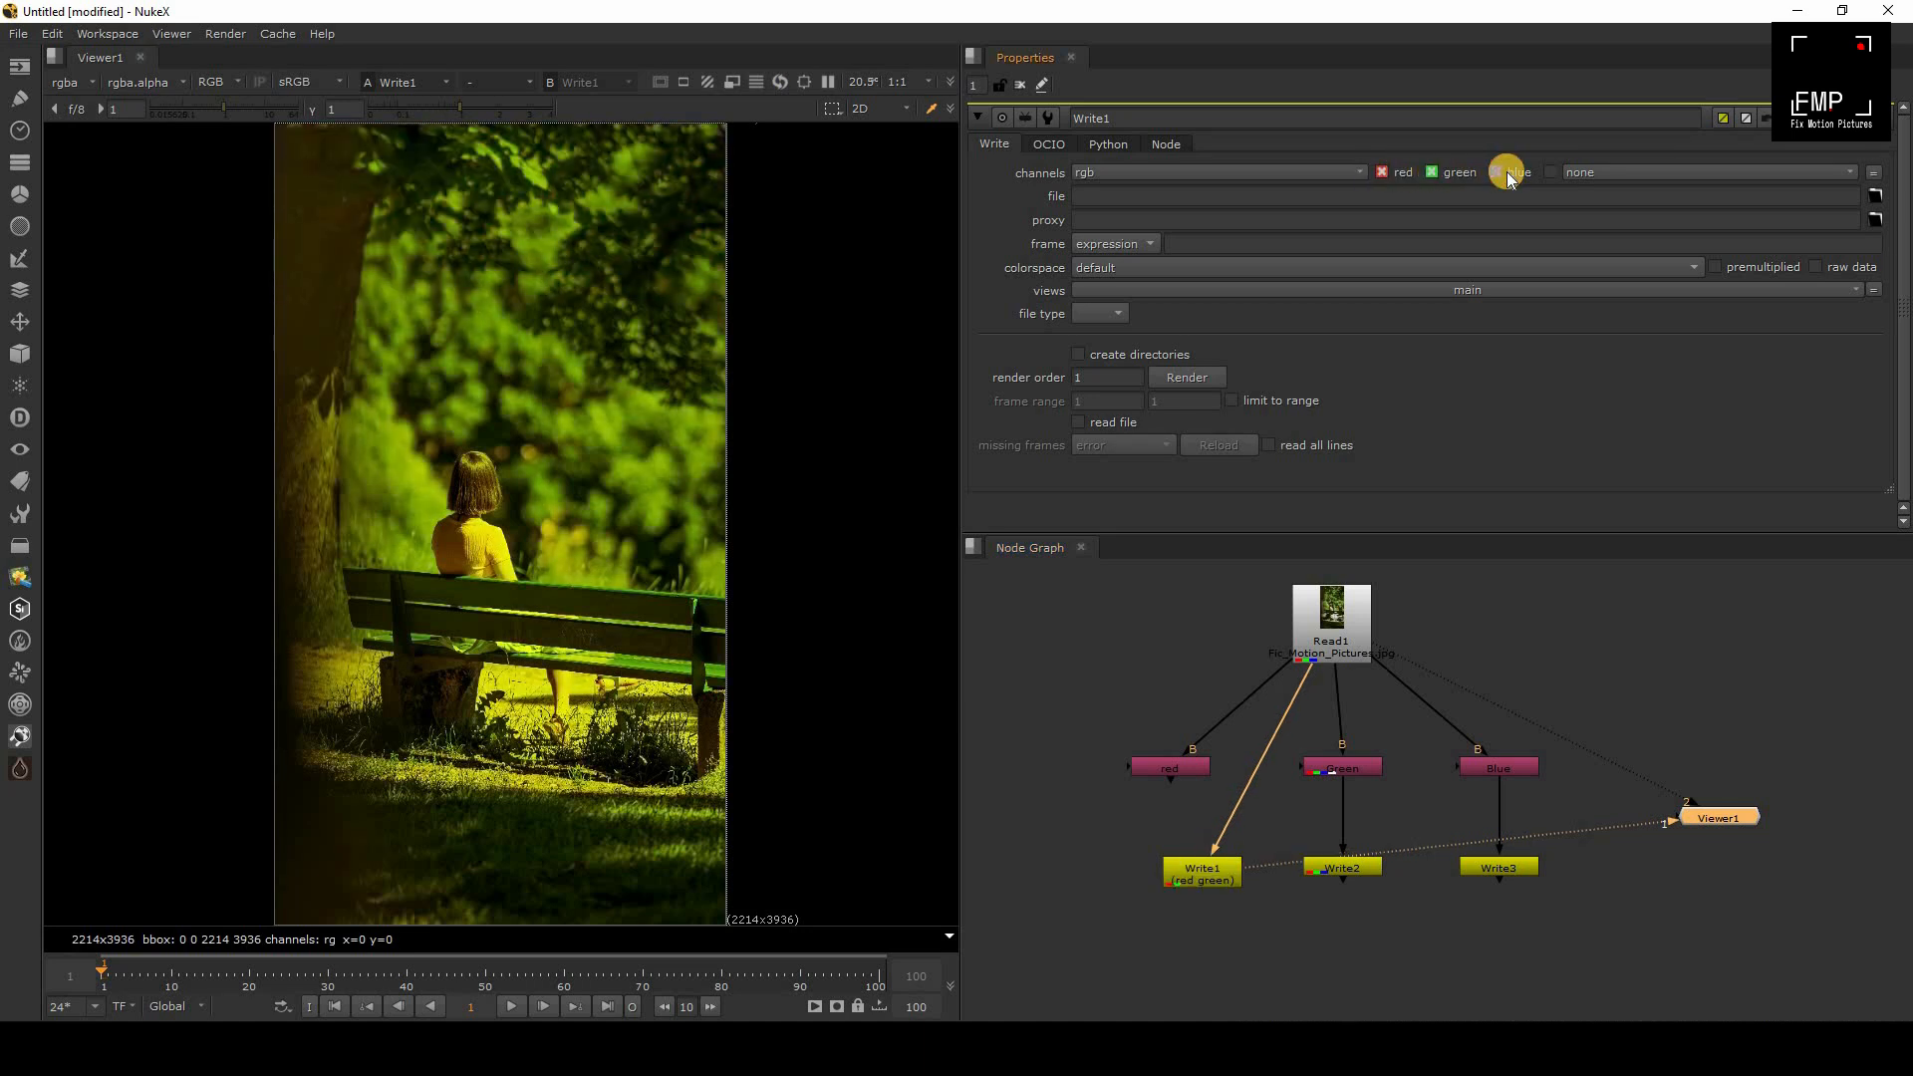
{"action": "left_click", "coordinate": [1431, 172]}
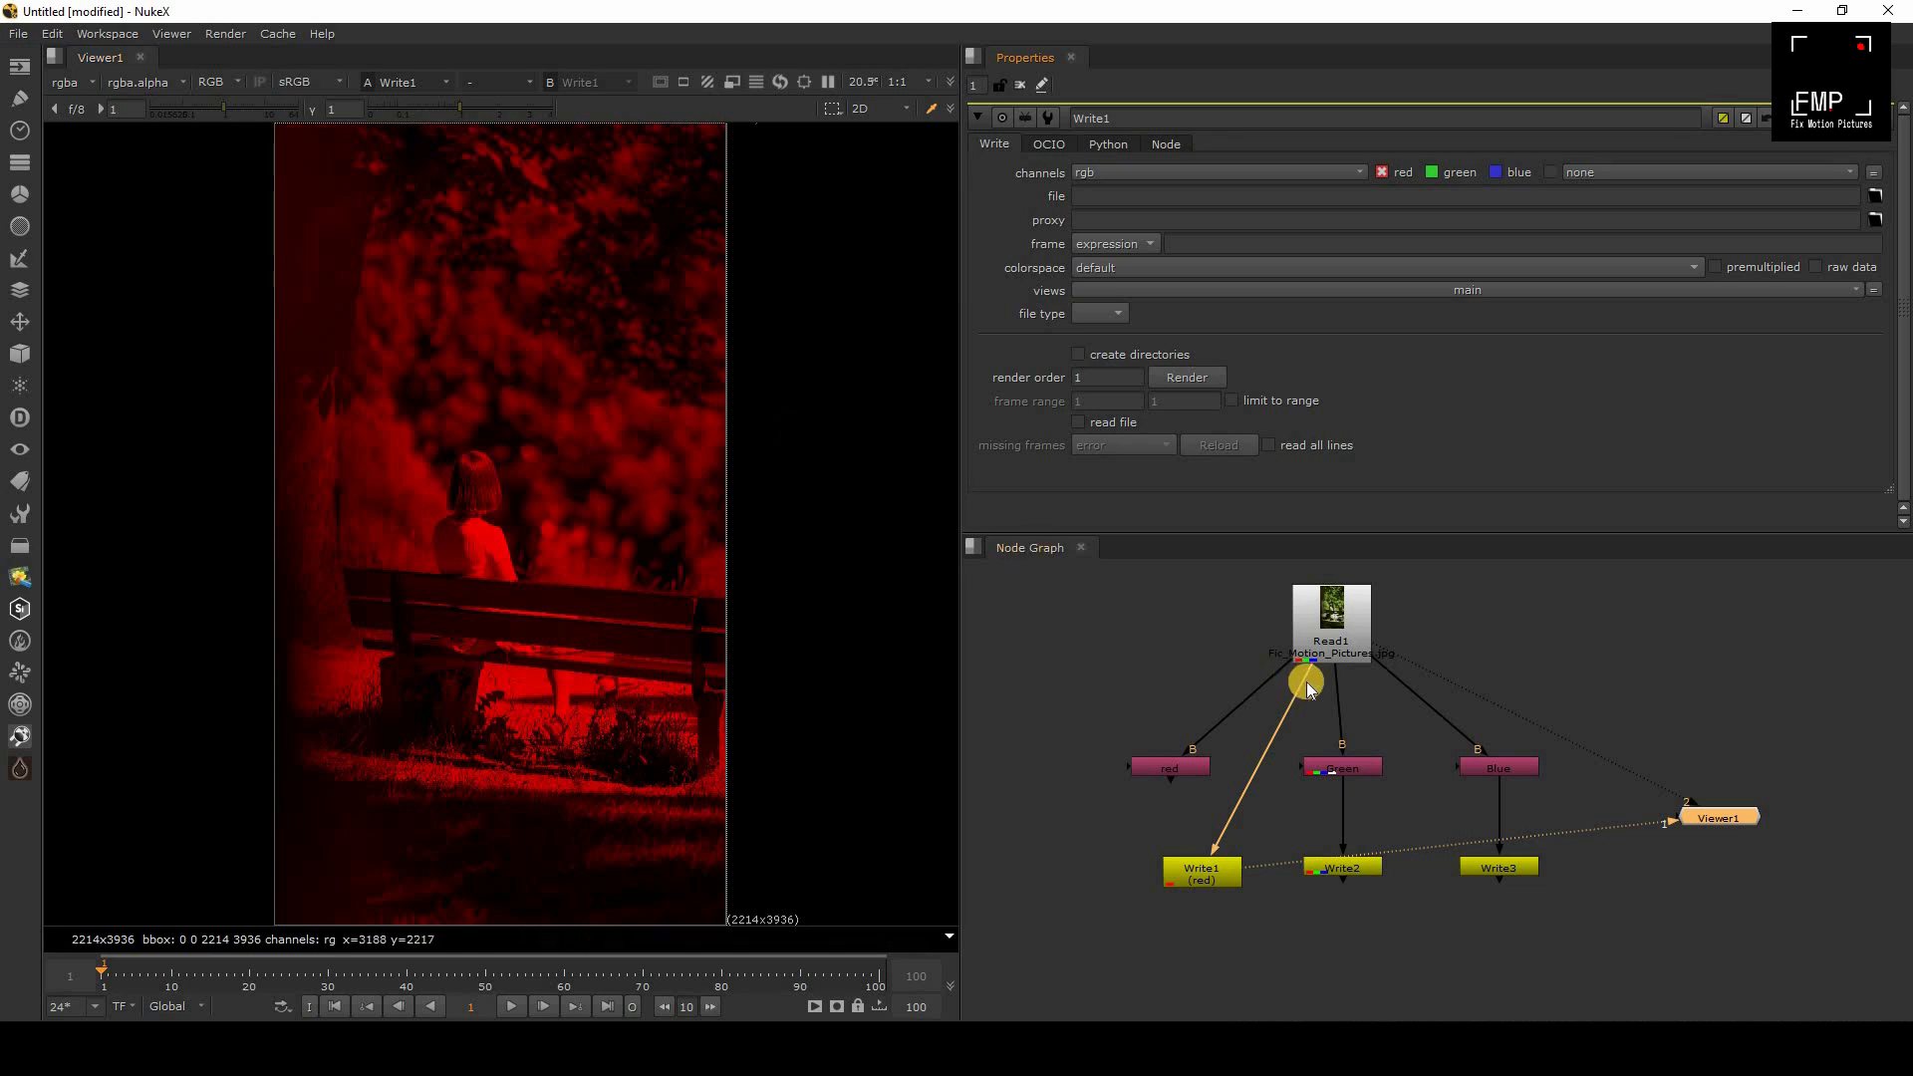
{"action": "left_click", "coordinate": [1493, 172]}
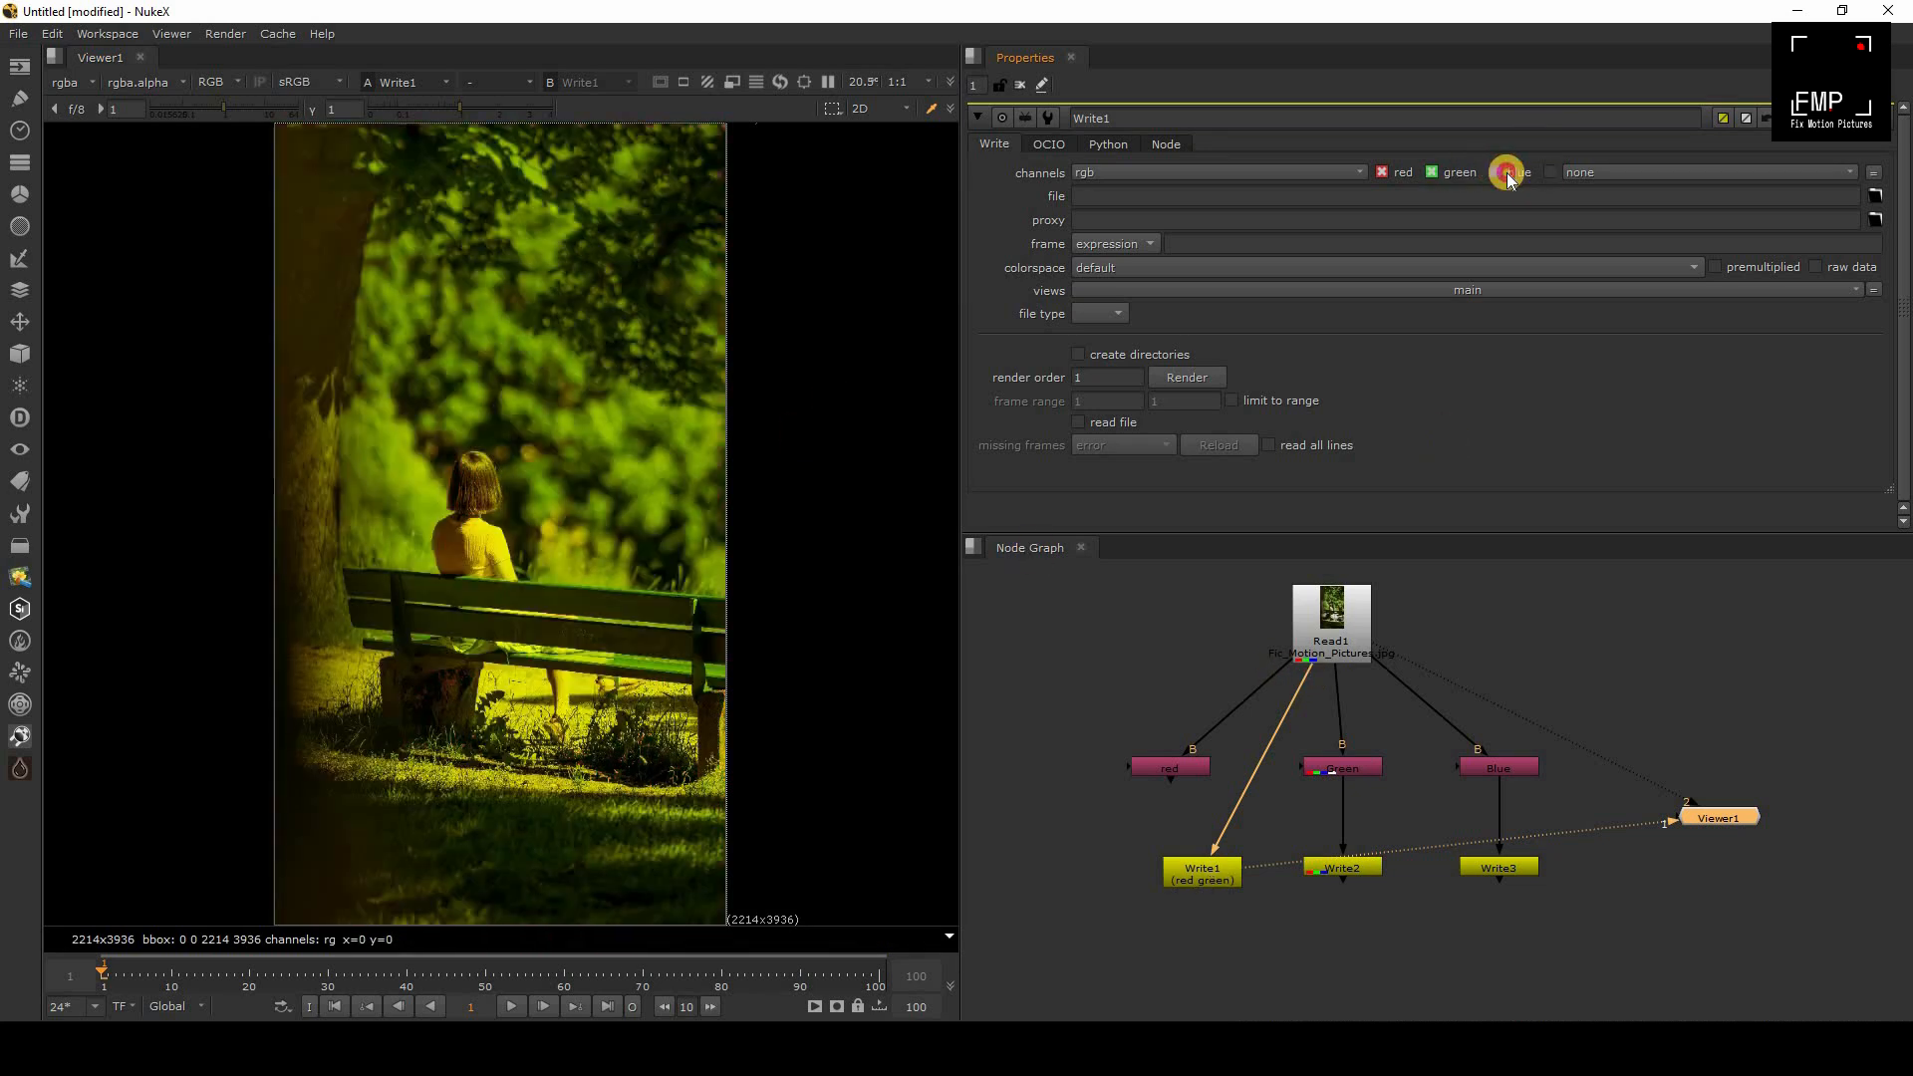
Step: Display only the red channel in Viewer1, switch its source to Read1, and restore the RGB display
{"action": "middle_click_drag", "start_coordinate": [1714, 813], "coordinate": [1395, 762]}
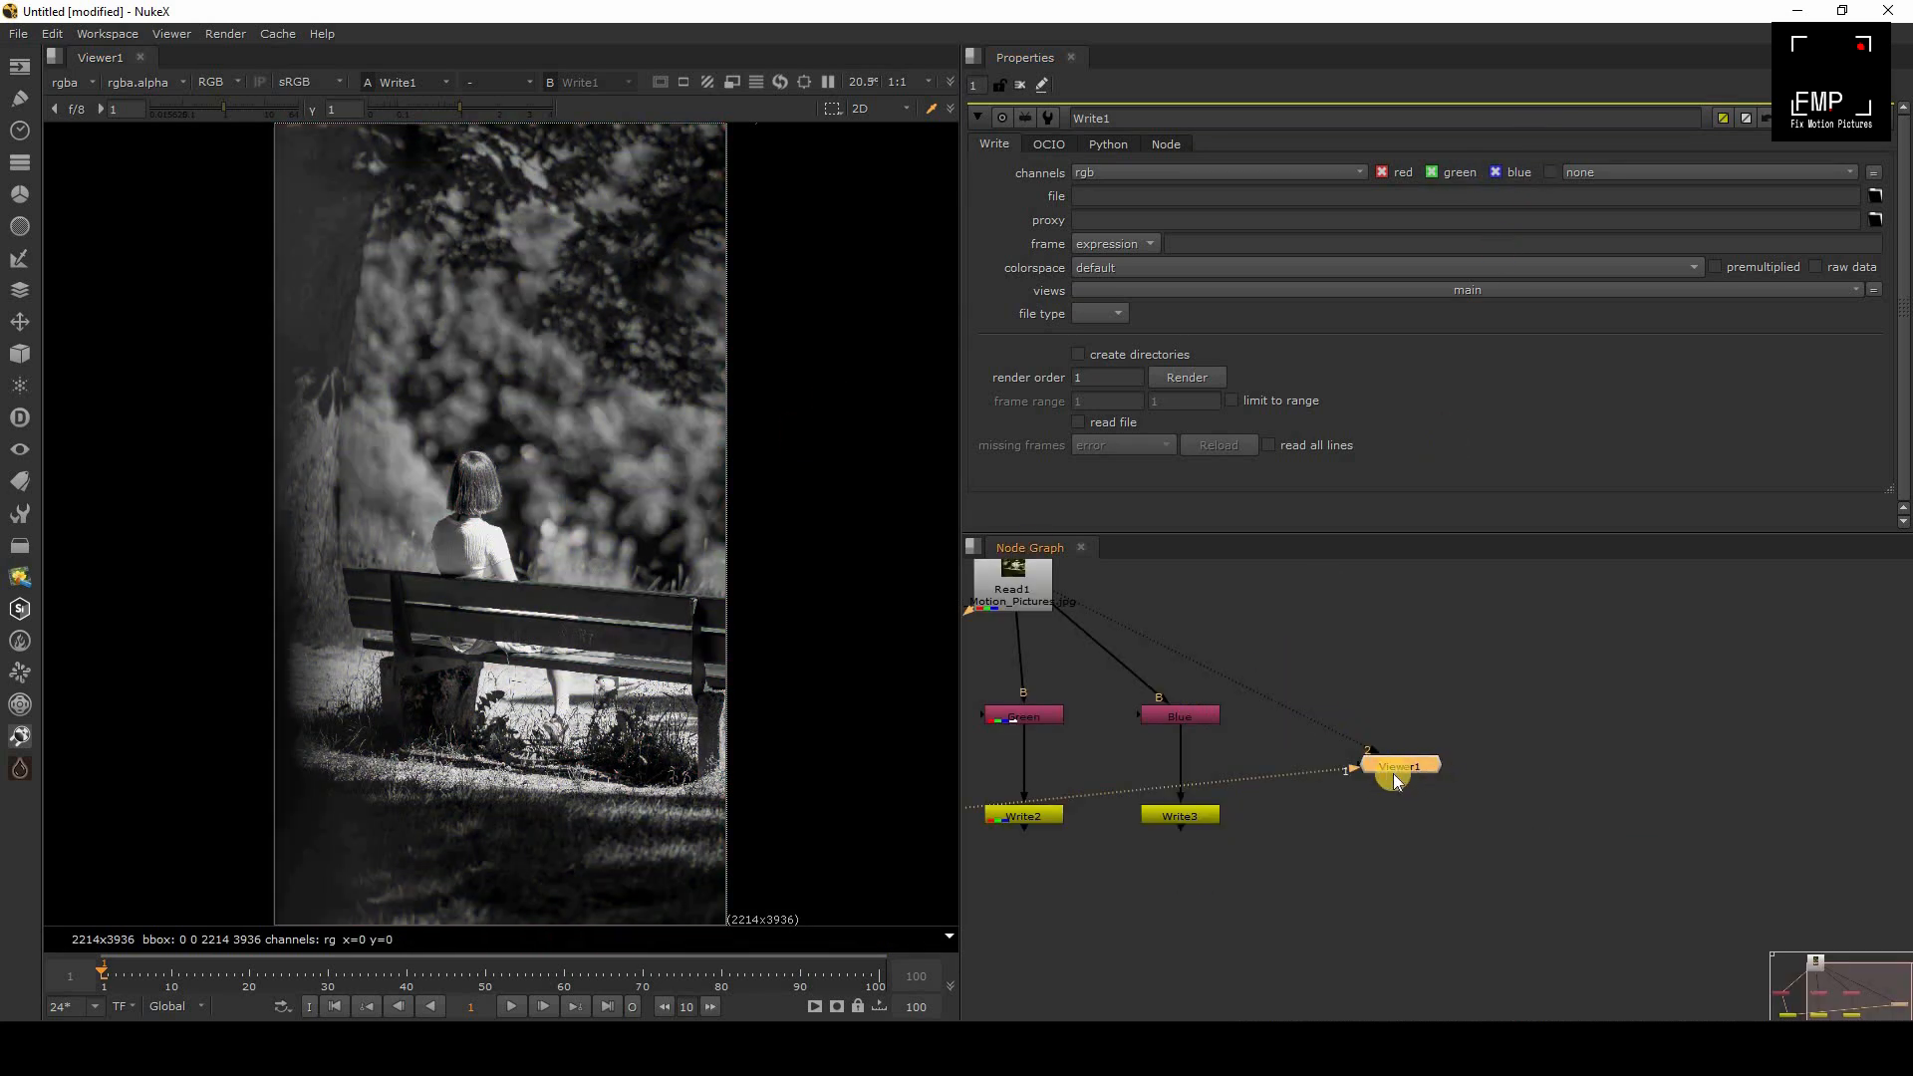
{"action": "left_click", "coordinate": [237, 81]}
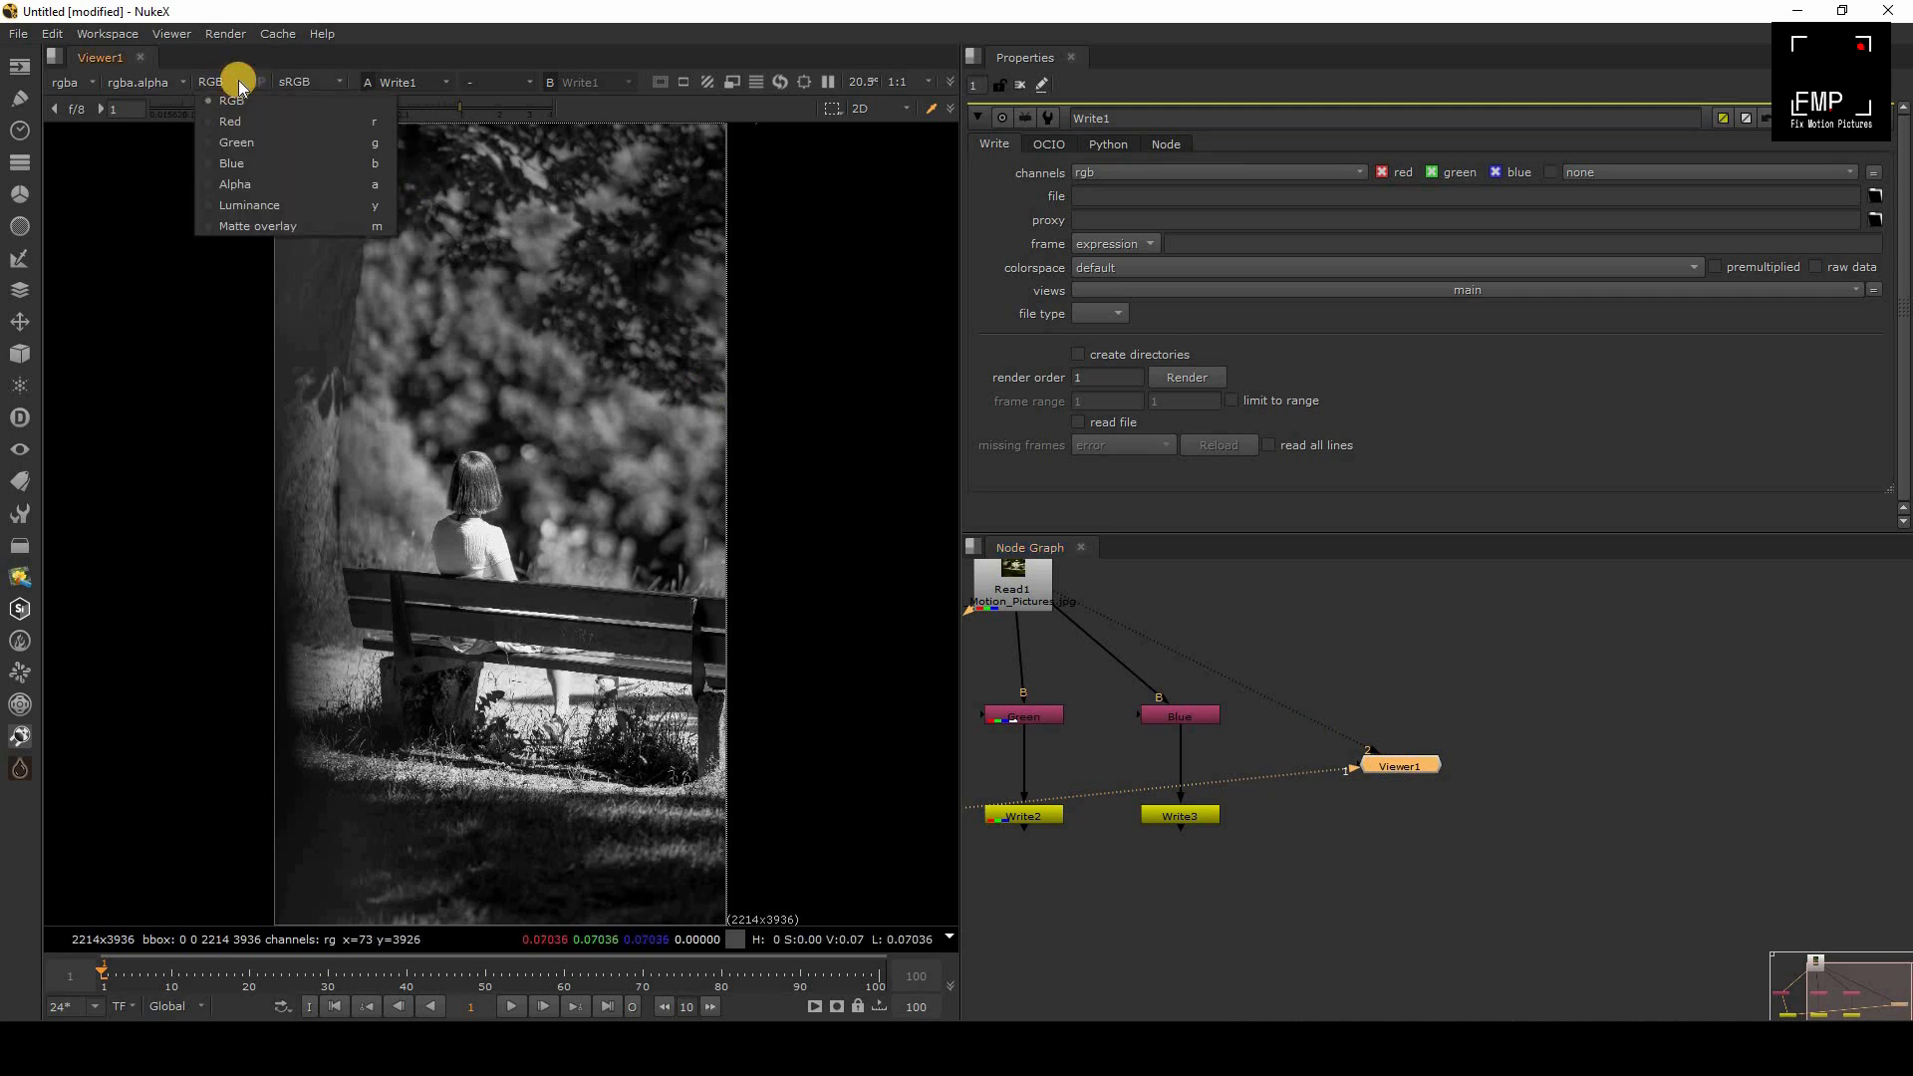
{"action": "left_click", "coordinate": [236, 120]}
{"action": "left_click", "coordinate": [1019, 578], "text": "ctrl+shift"}
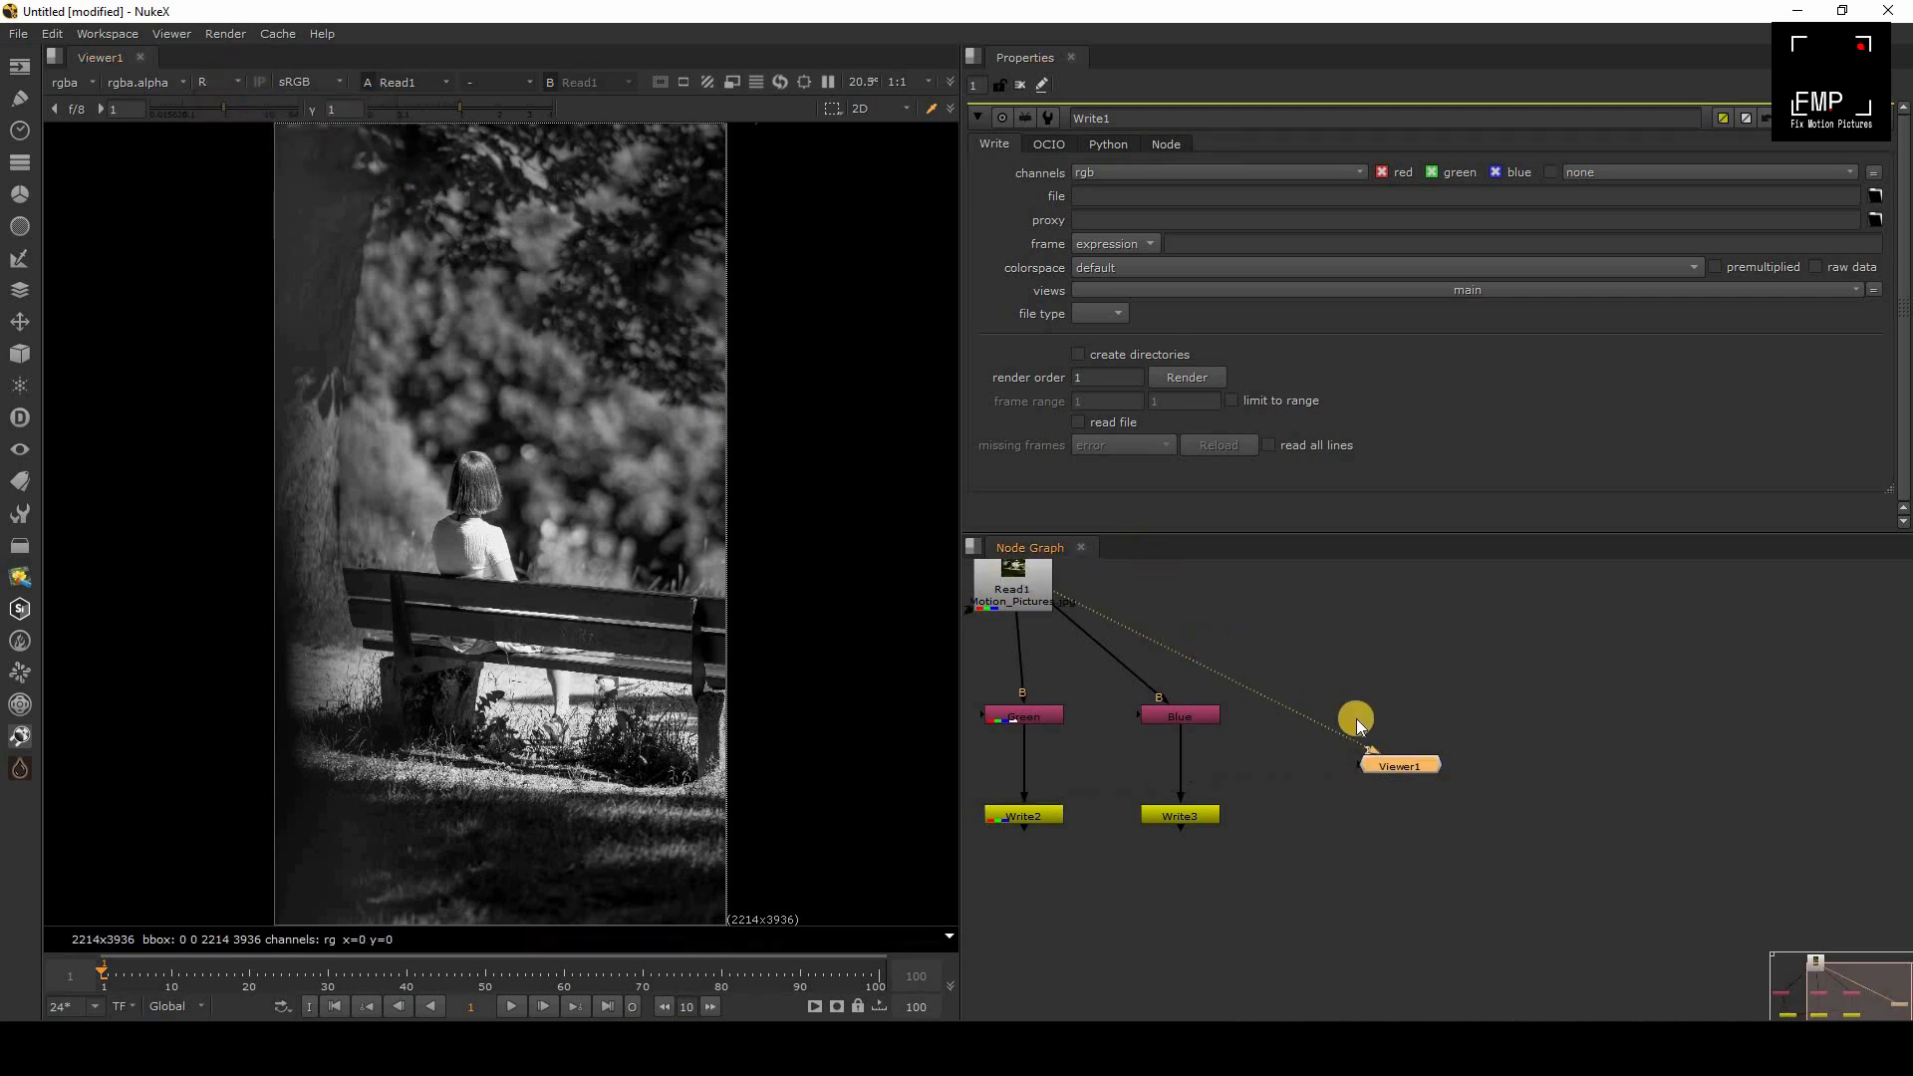
{"action": "left_click", "coordinate": [237, 82]}
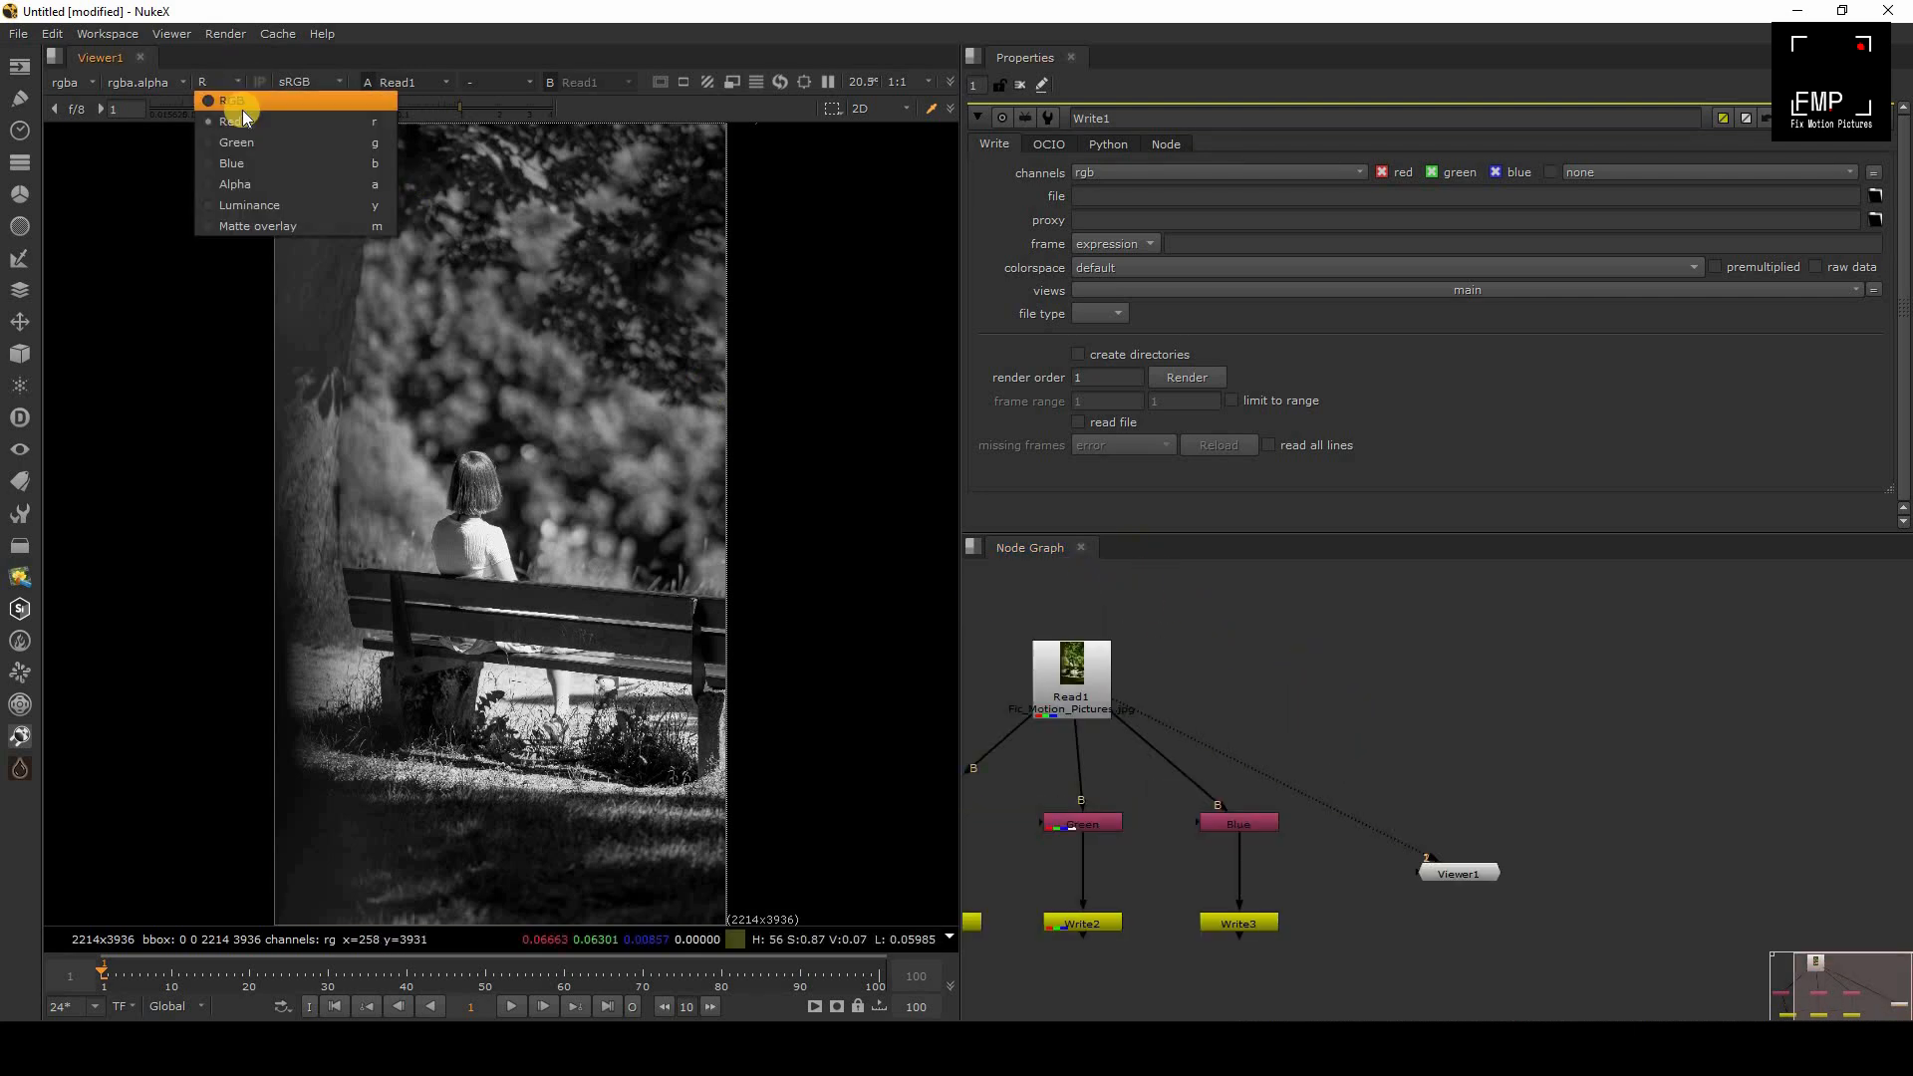
{"action": "left_click", "coordinate": [239, 102]}
Step: Examine Read1's red, green and blue channels one after another in the viewer
{"action": "left_click", "coordinate": [224, 79]}
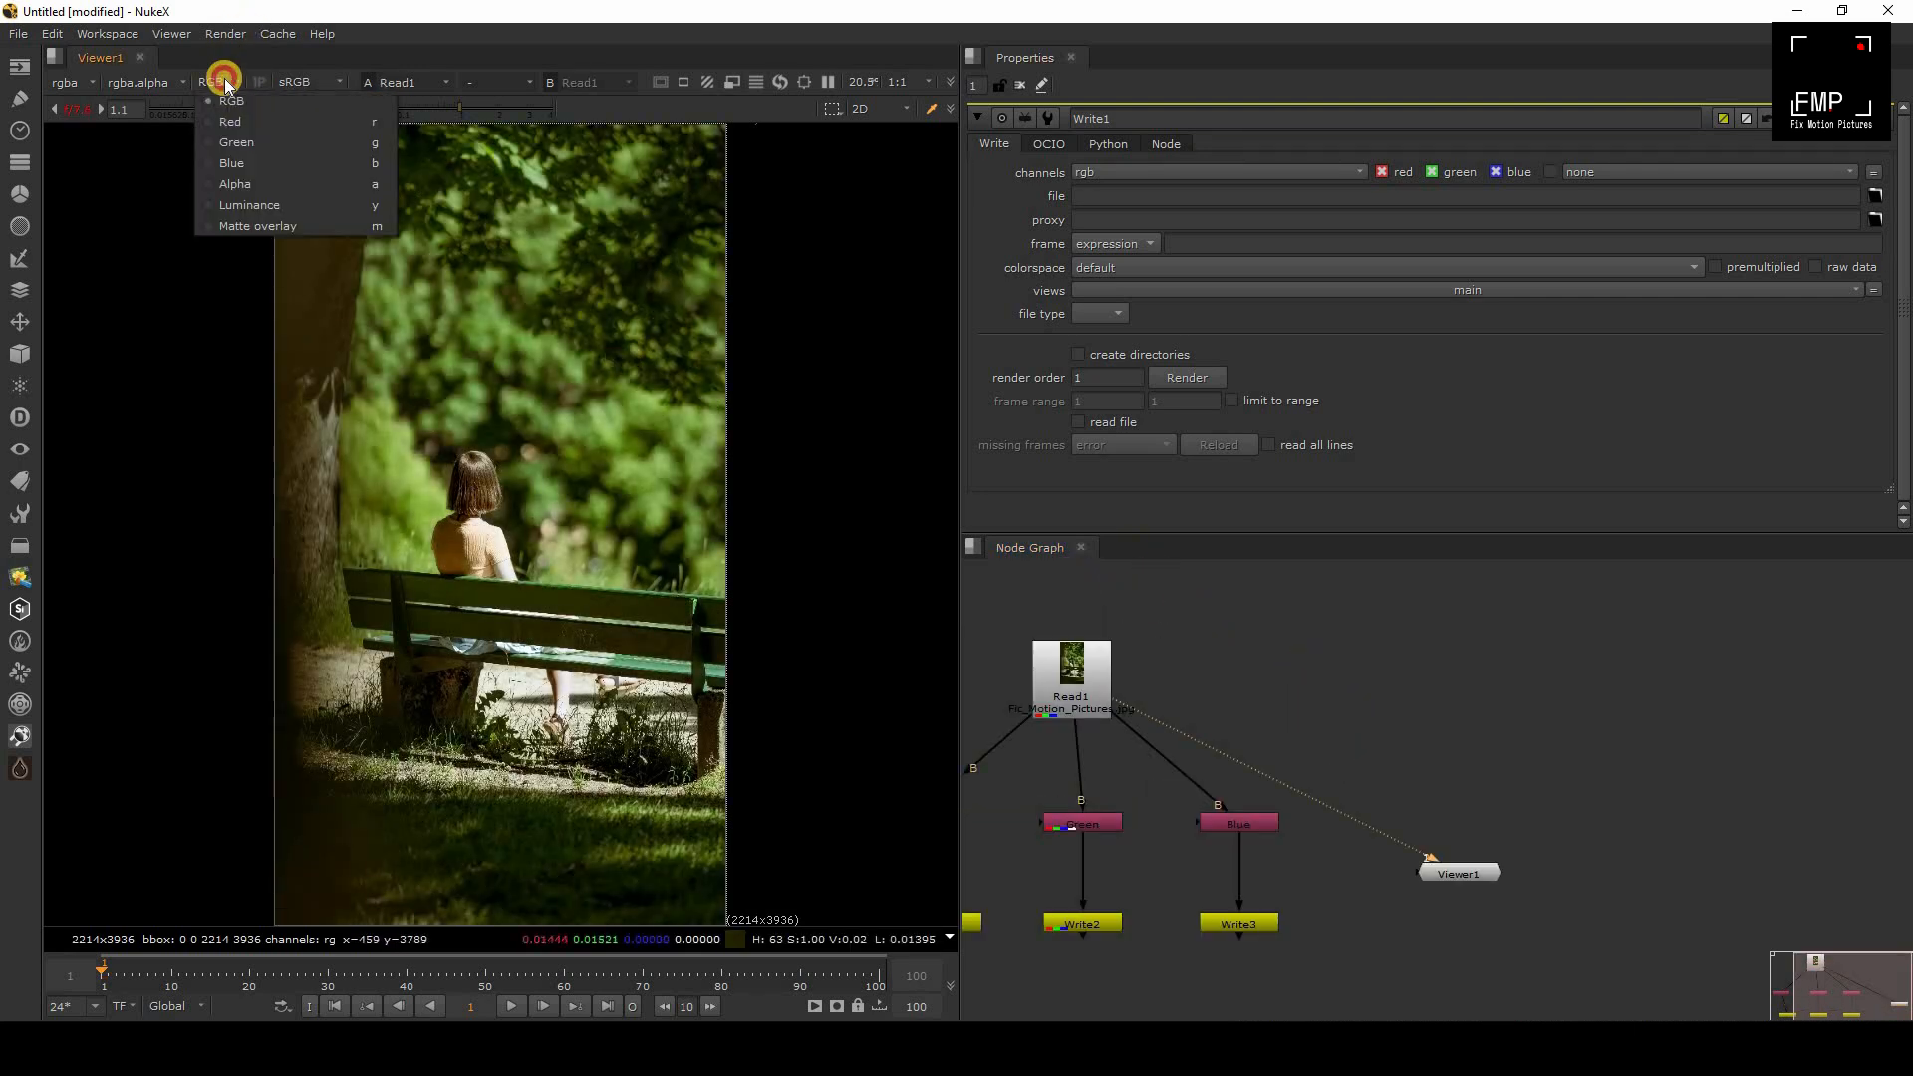
{"action": "left_click", "coordinate": [225, 119]}
{"action": "left_click", "coordinate": [229, 79]}
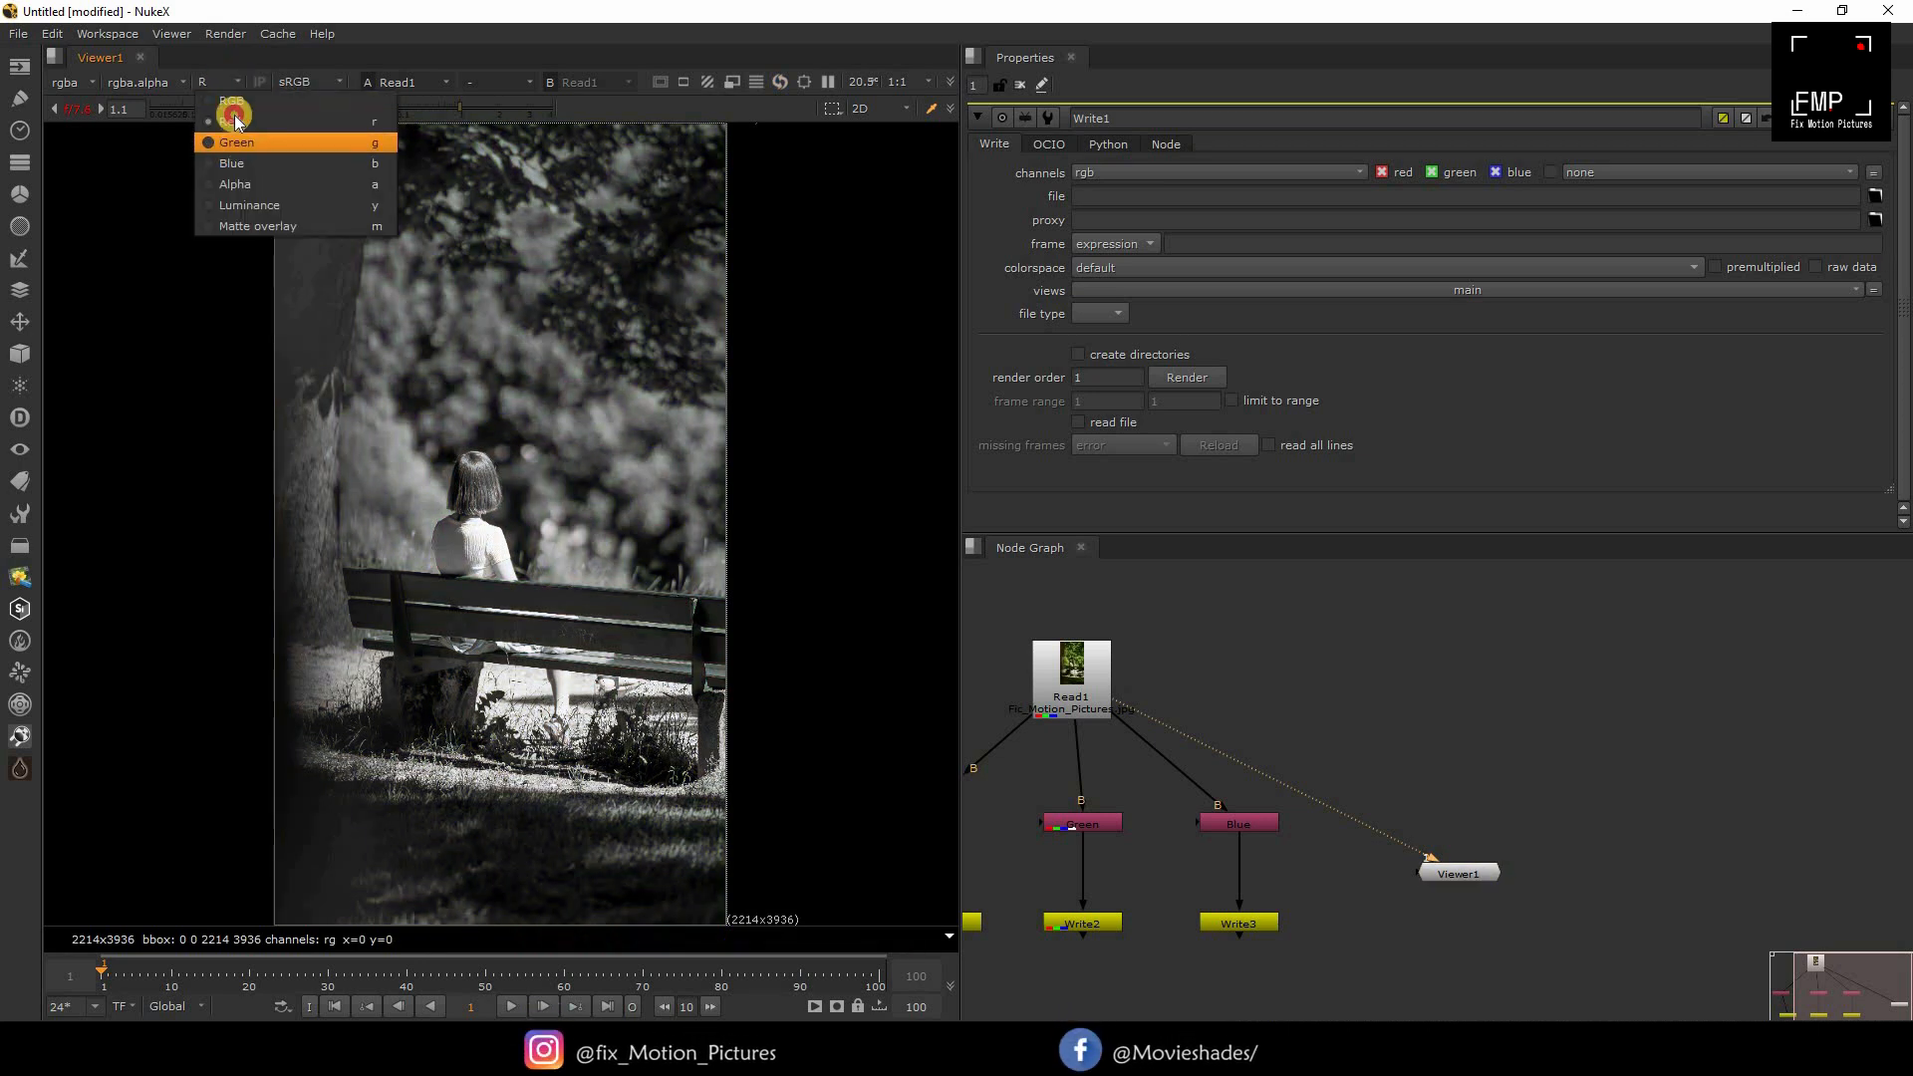
{"action": "left_click", "coordinate": [231, 142]}
{"action": "left_click", "coordinate": [214, 82]}
{"action": "left_click", "coordinate": [221, 165]}
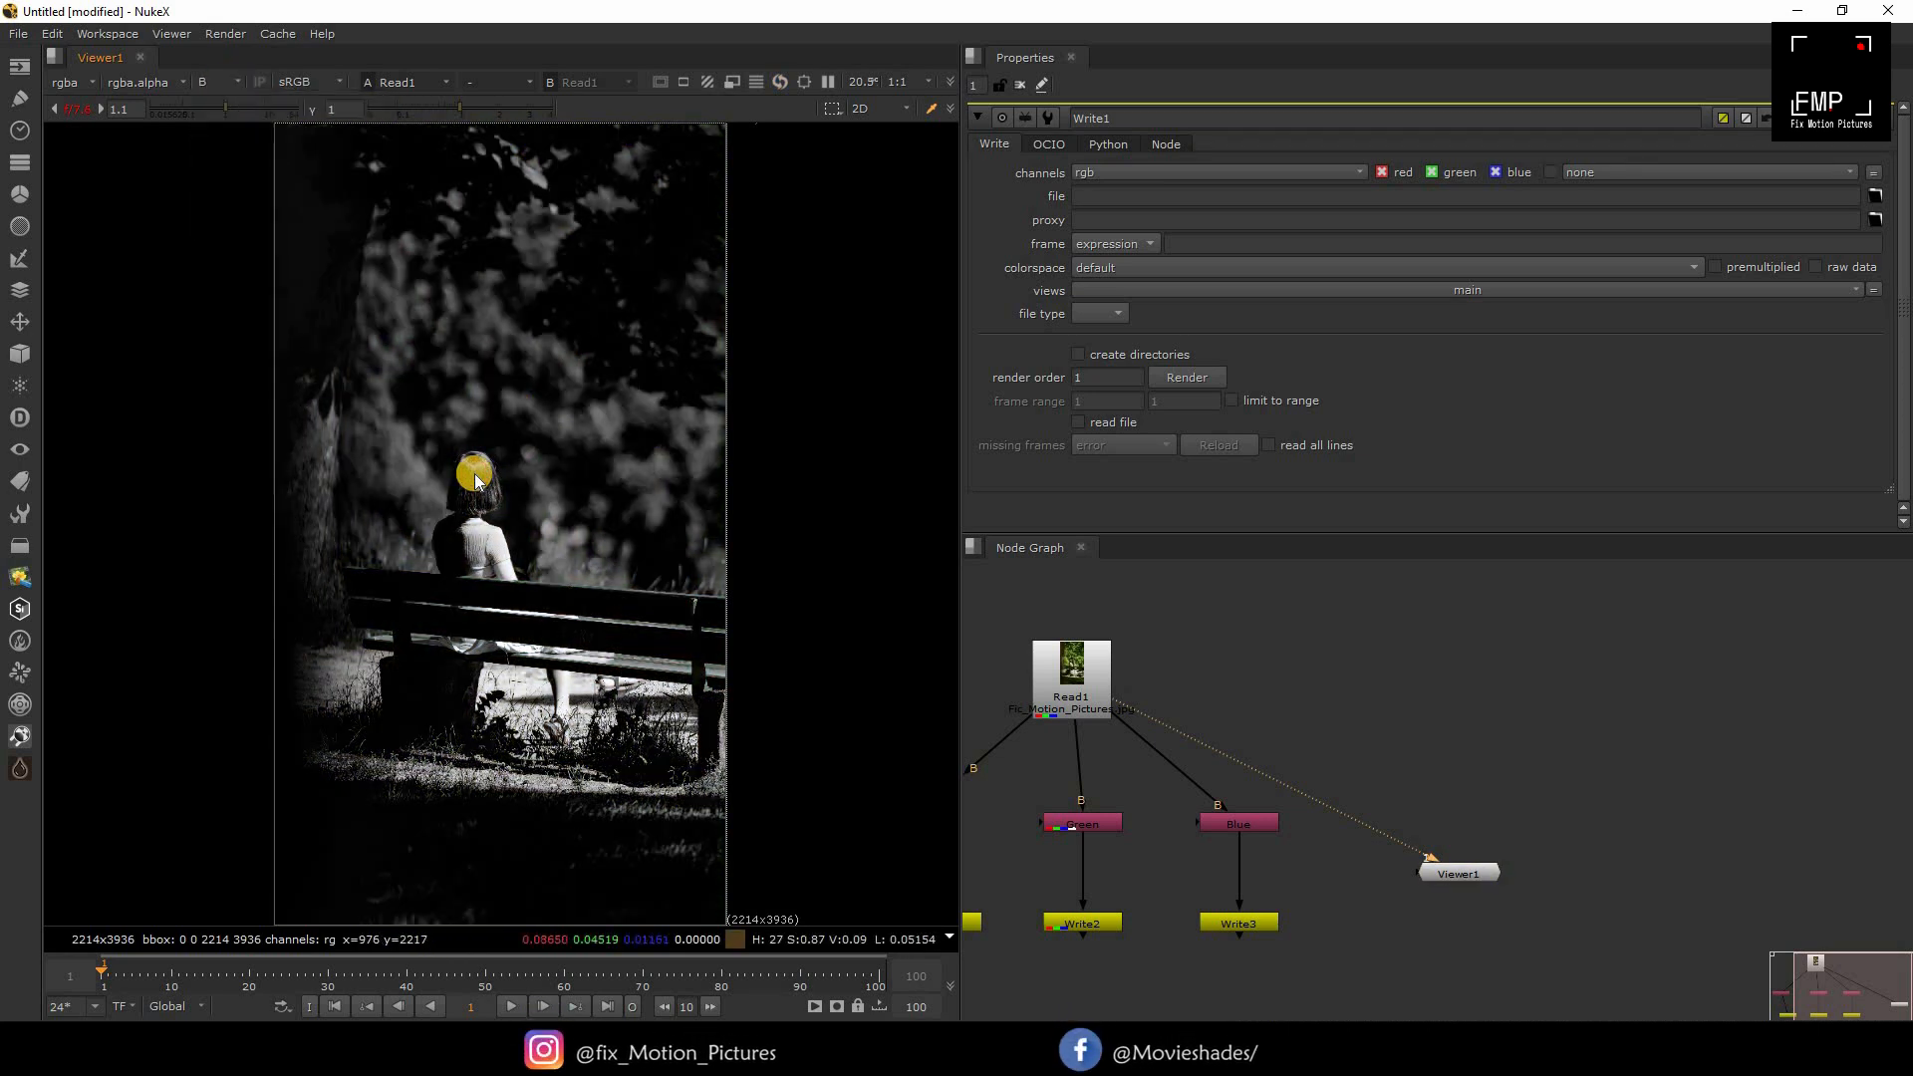